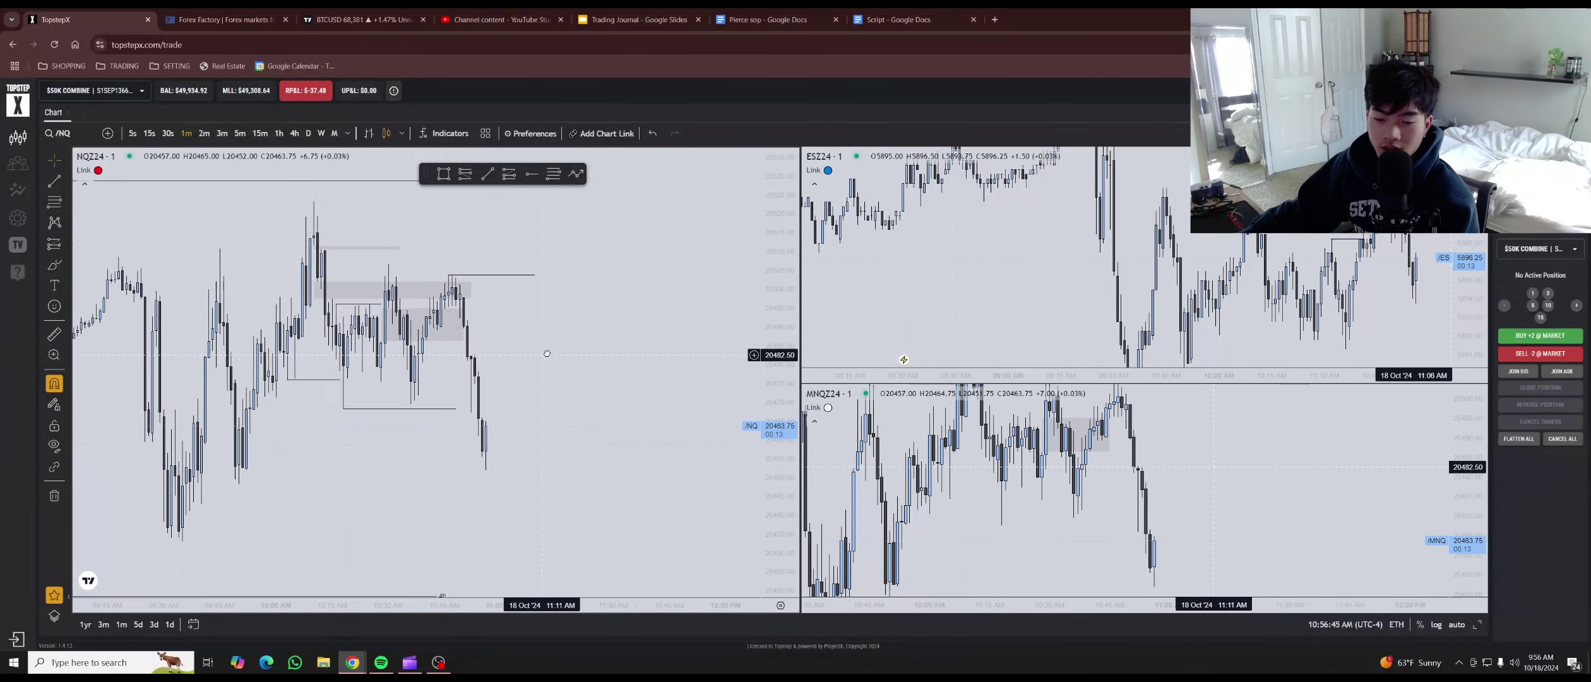
Review the recent sell-off on the NQ chart, comparing the 2-minute and 1-minute timeframes
drag(588, 396, 647, 390)
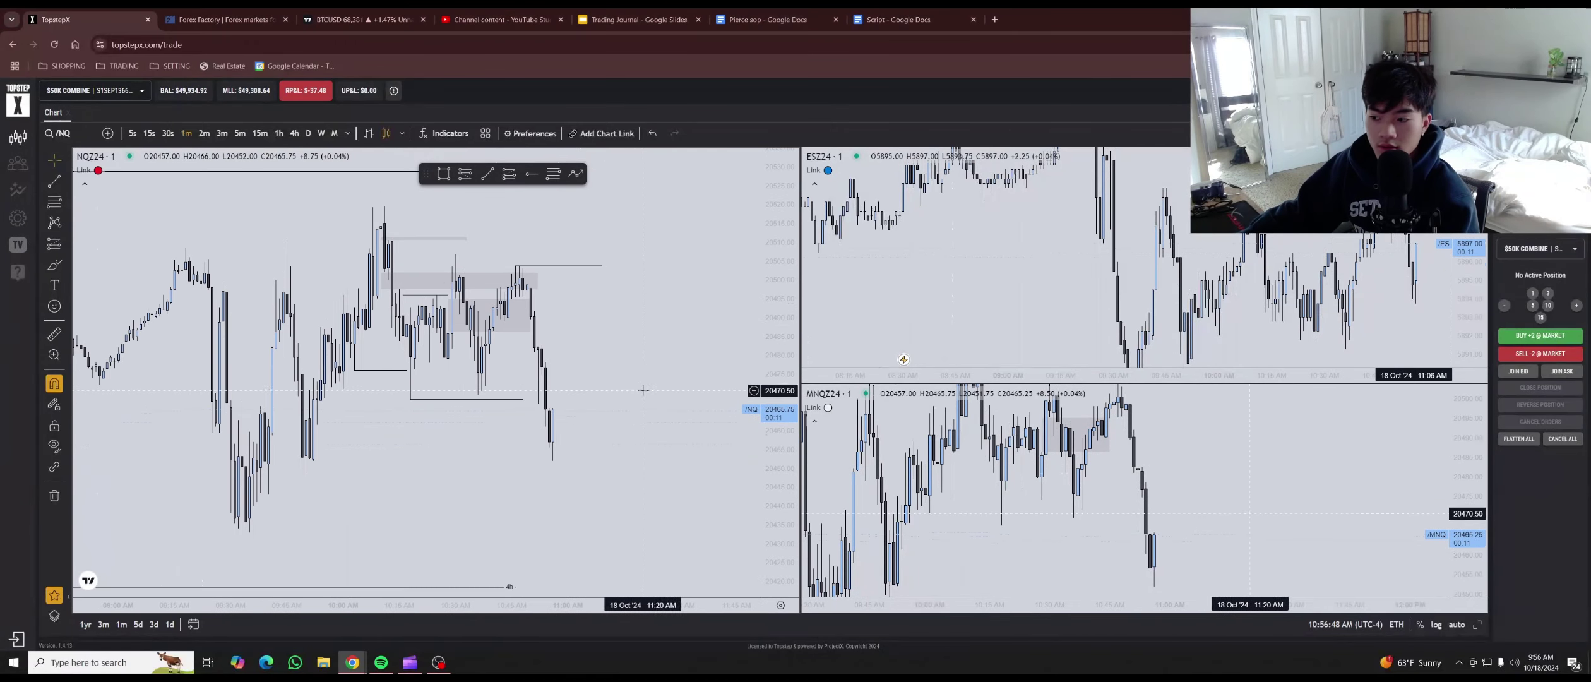
drag(558, 310, 642, 403)
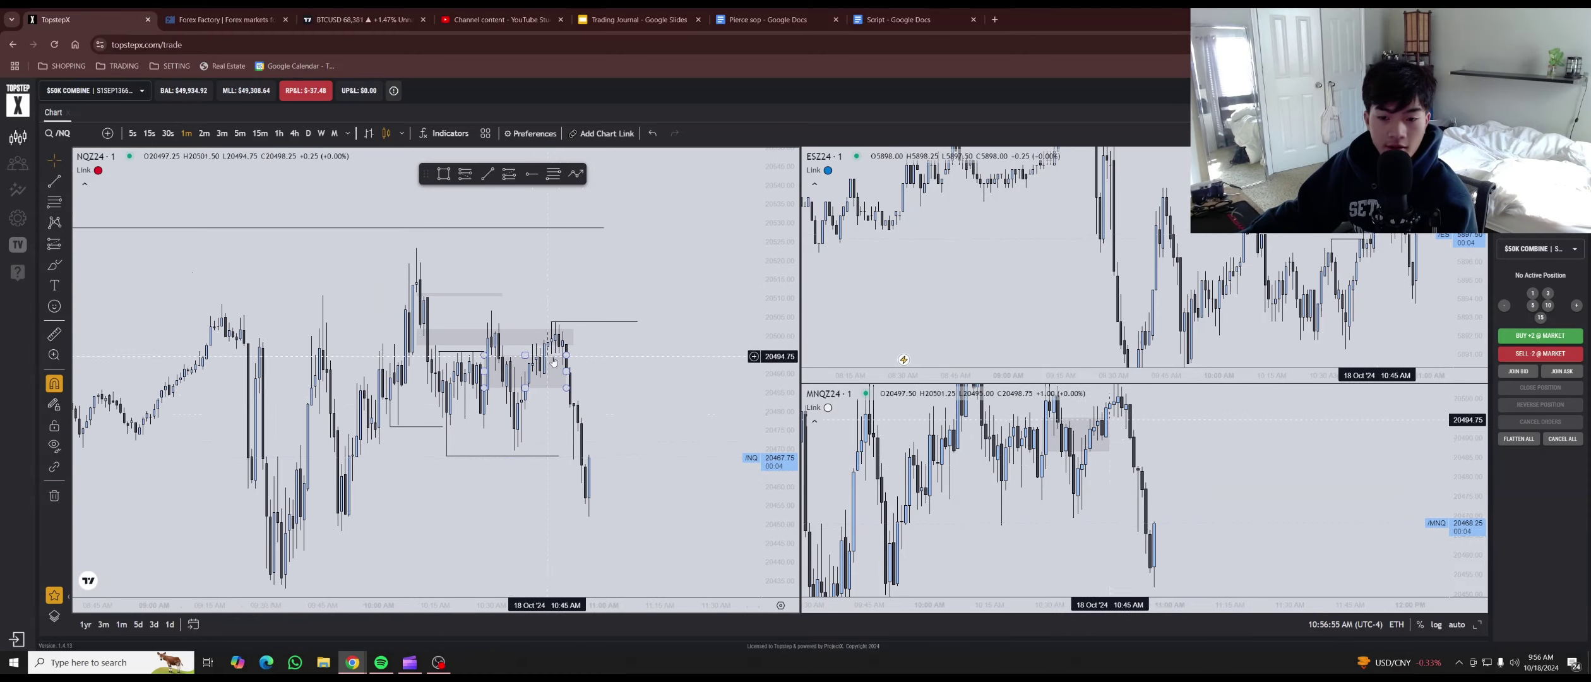
click(204, 133)
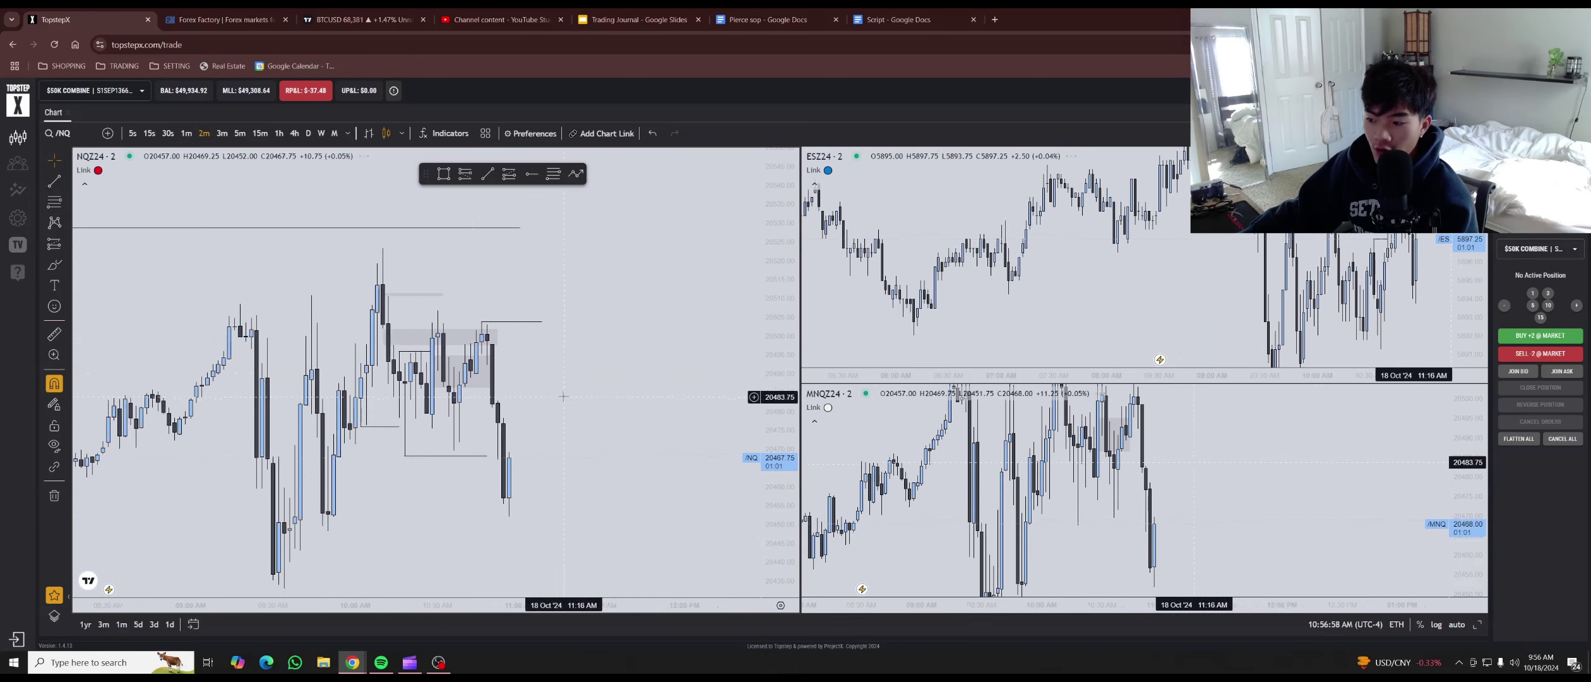
drag(578, 425, 659, 409)
drag(789, 405, 786, 261)
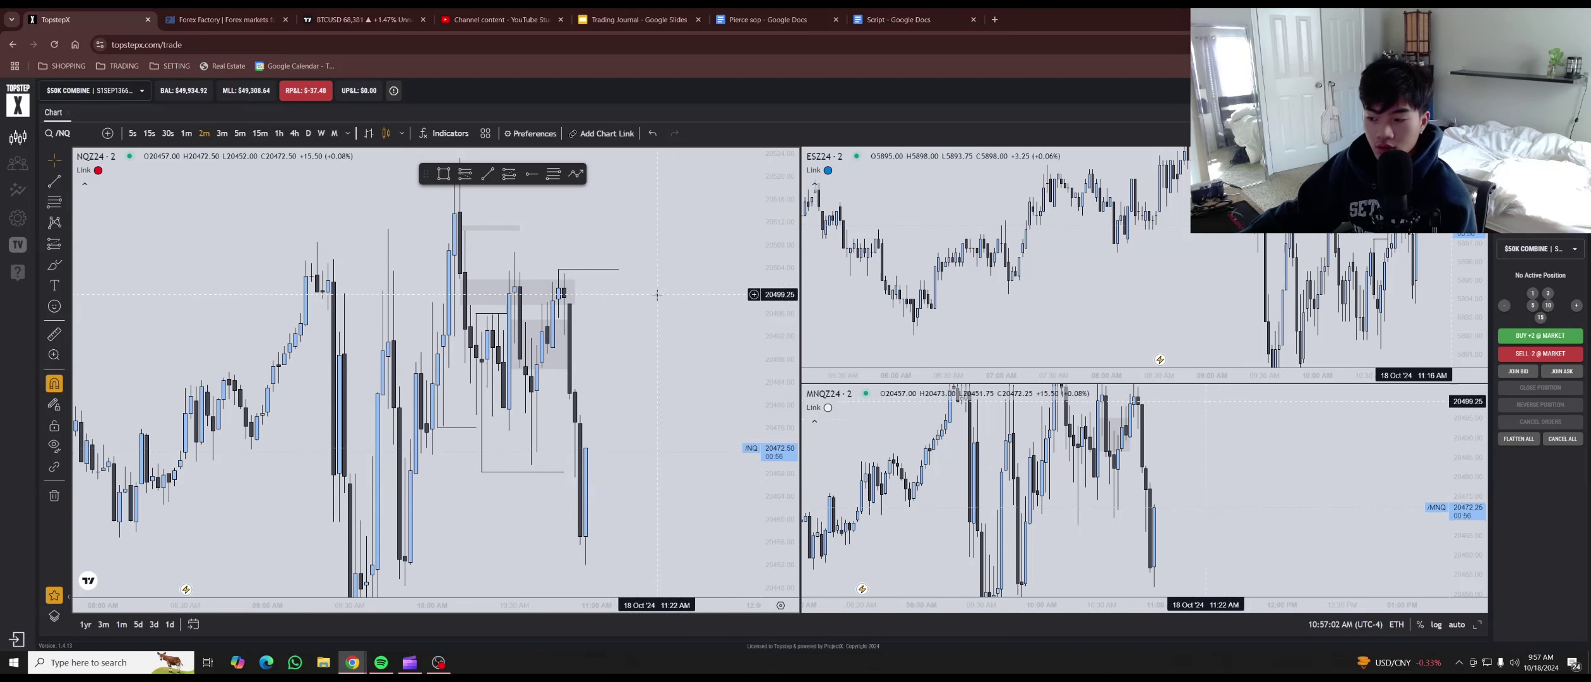
drag(638, 355, 660, 366)
scroll(658, 362, up, 2)
click(186, 133)
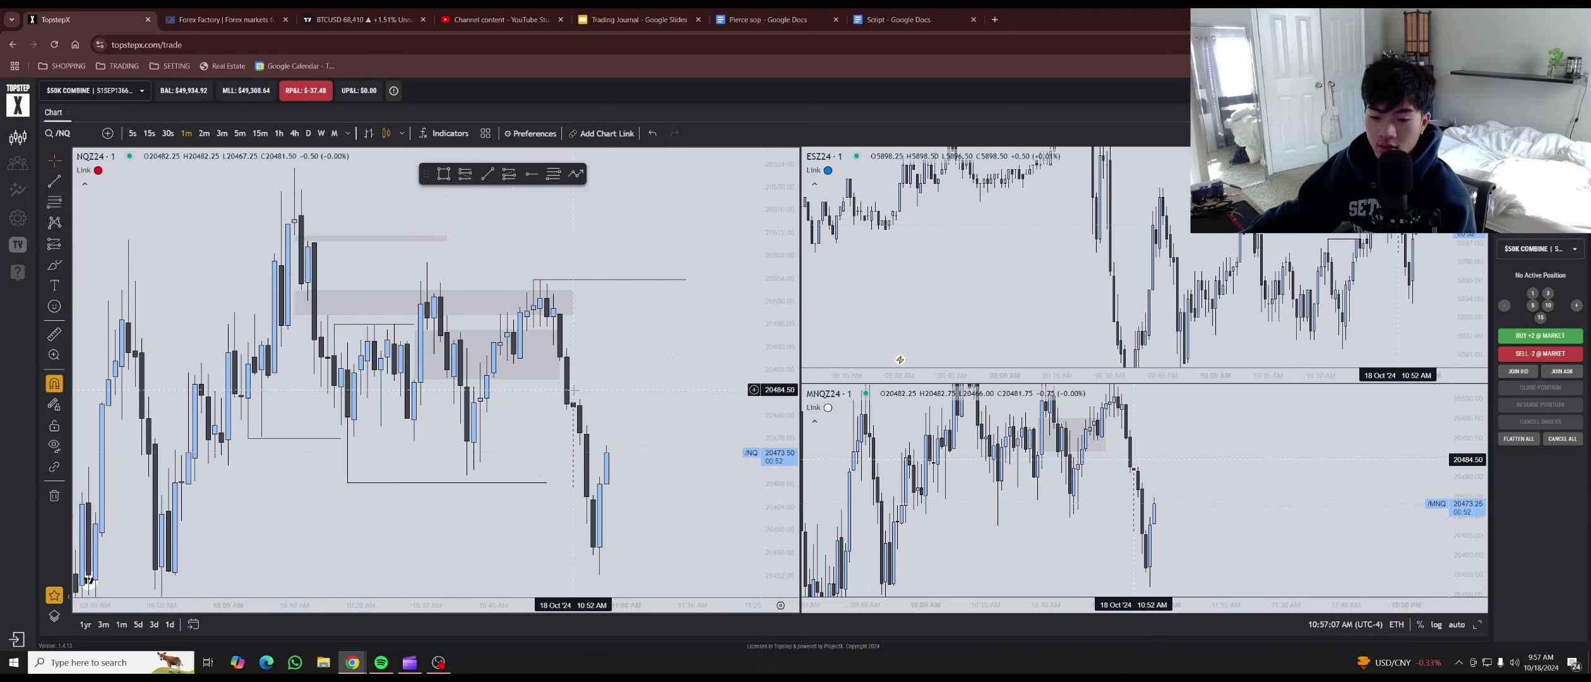
drag(608, 384, 562, 331)
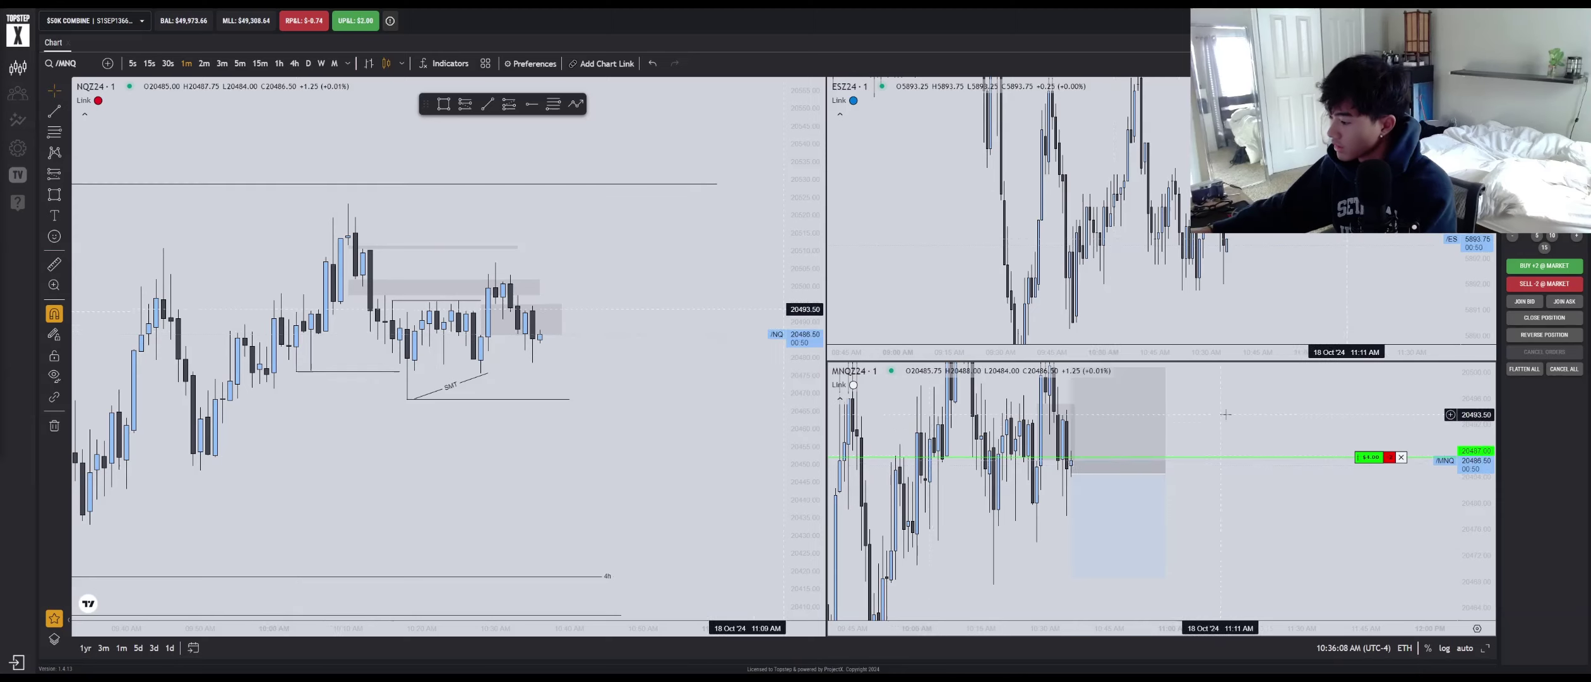
Examine the 1-minute MNQ and NQ charts around the open short position and the marked zones
drag(1241, 416, 1271, 412)
drag(1111, 475, 1110, 455)
scroll(653, 354, down, 4)
drag(669, 347, 679, 412)
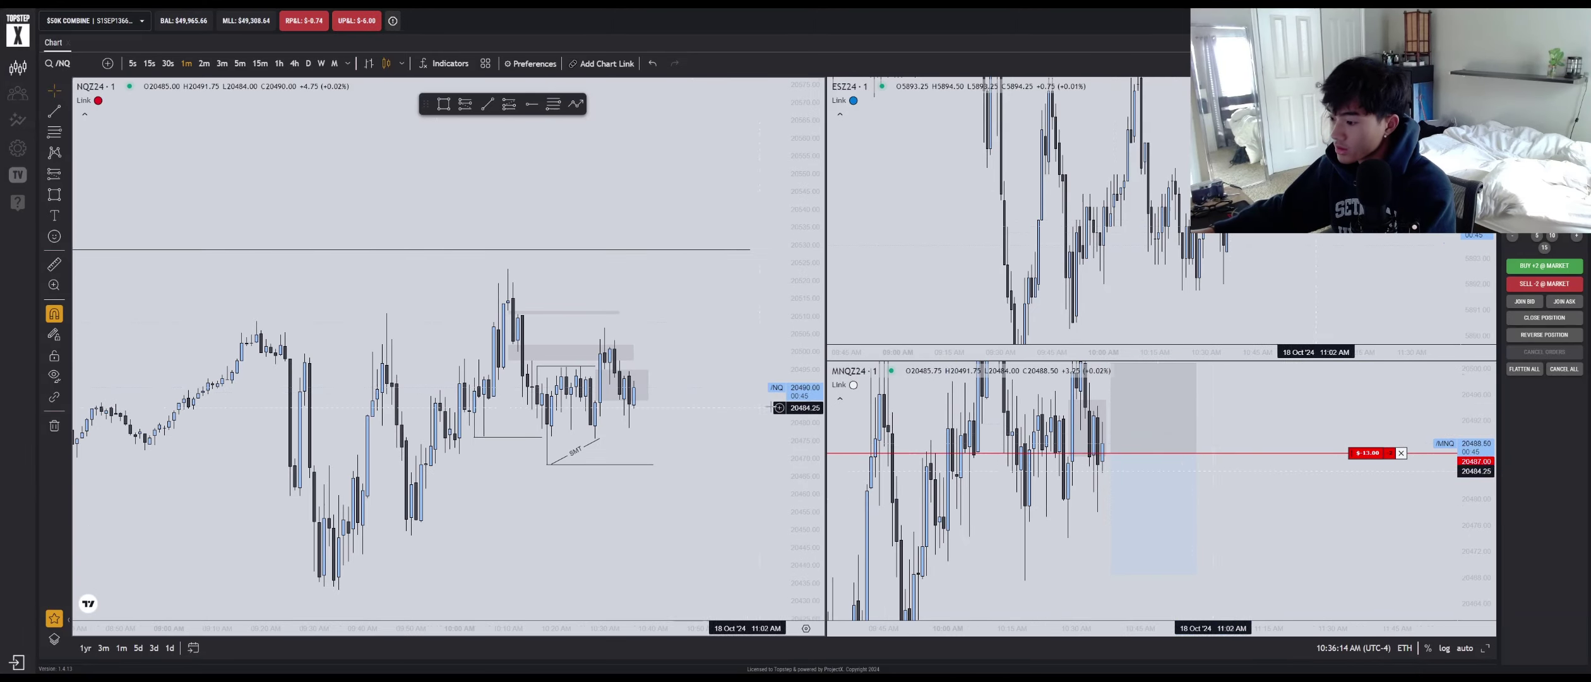
drag(805, 406, 805, 303)
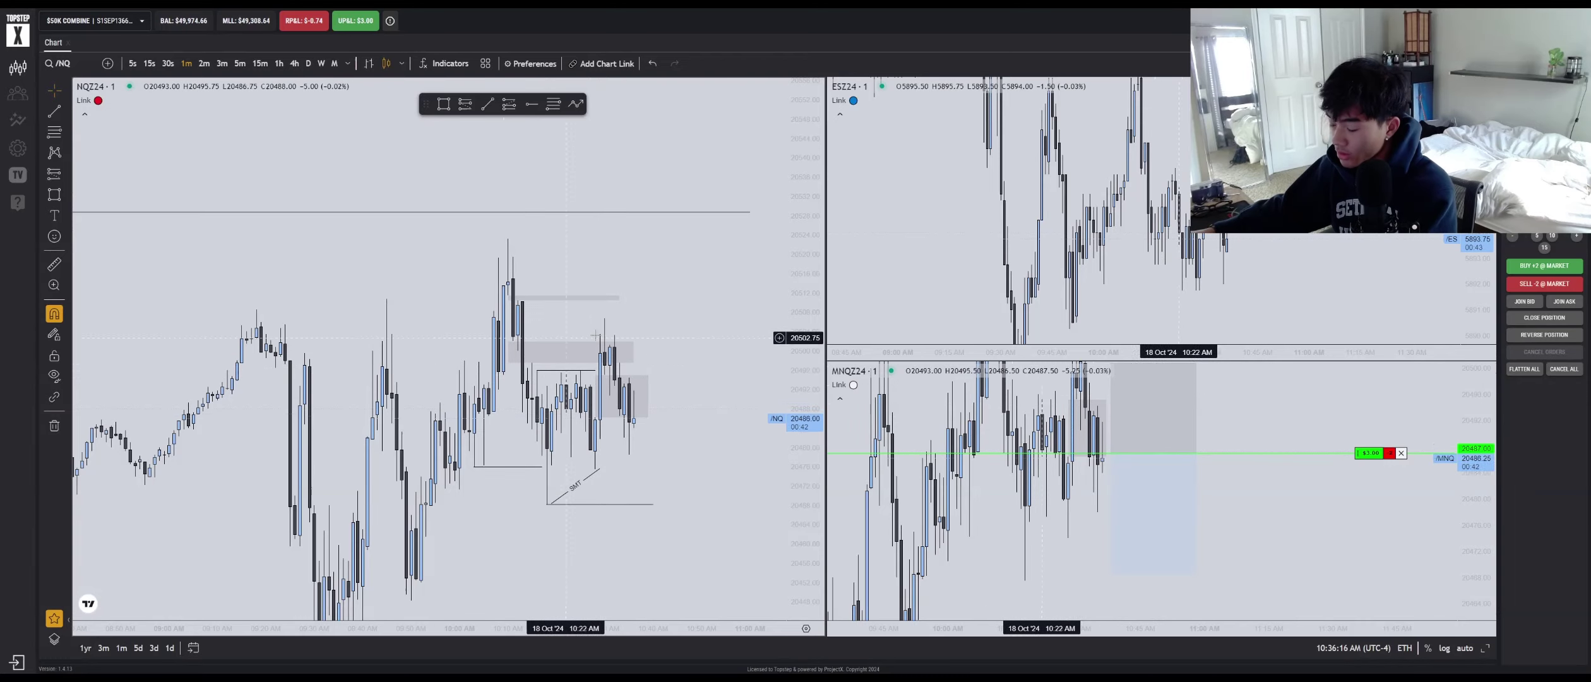
drag(699, 370, 666, 332)
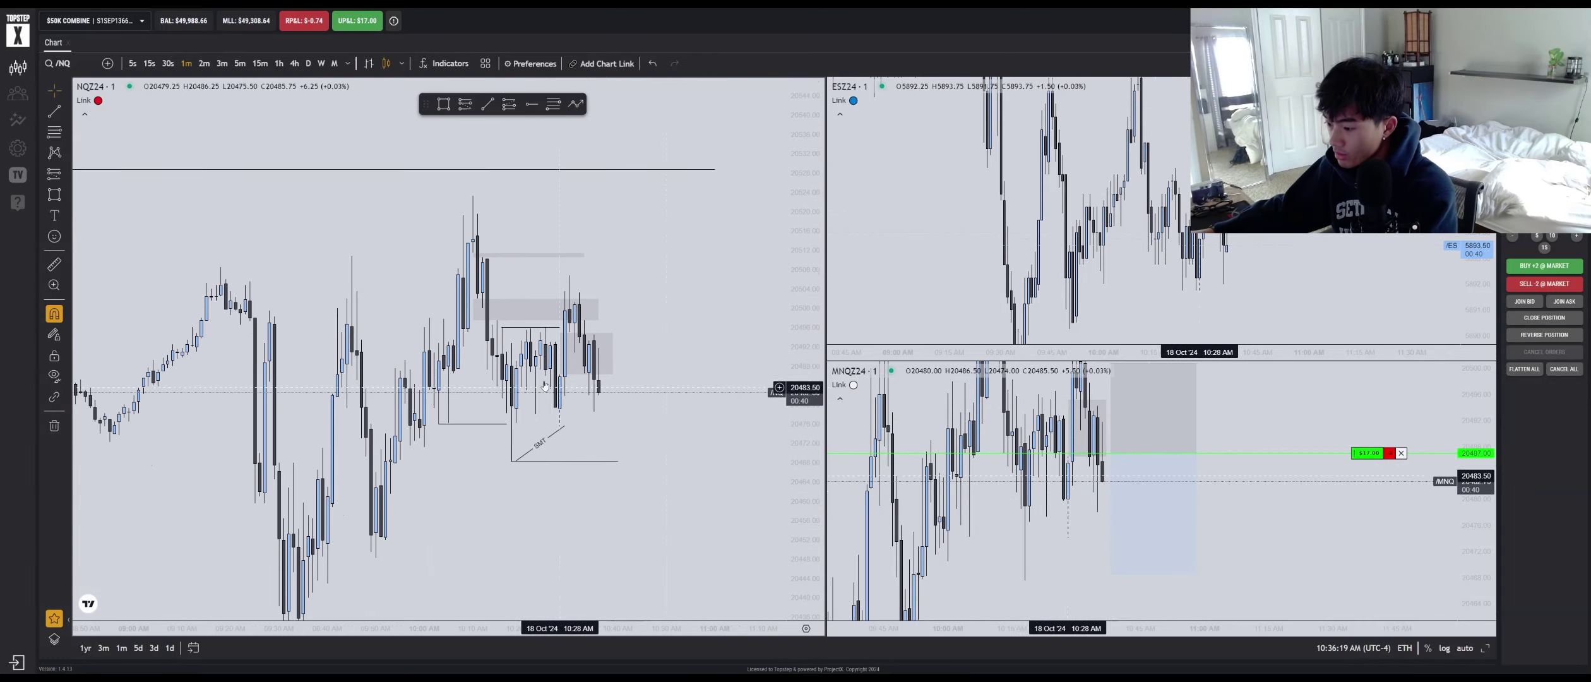
Place a limit buy order for 1 MNQ contract at 20,468.25, at the short position drawing's target
click(1167, 467)
drag(1332, 468, 1374, 496)
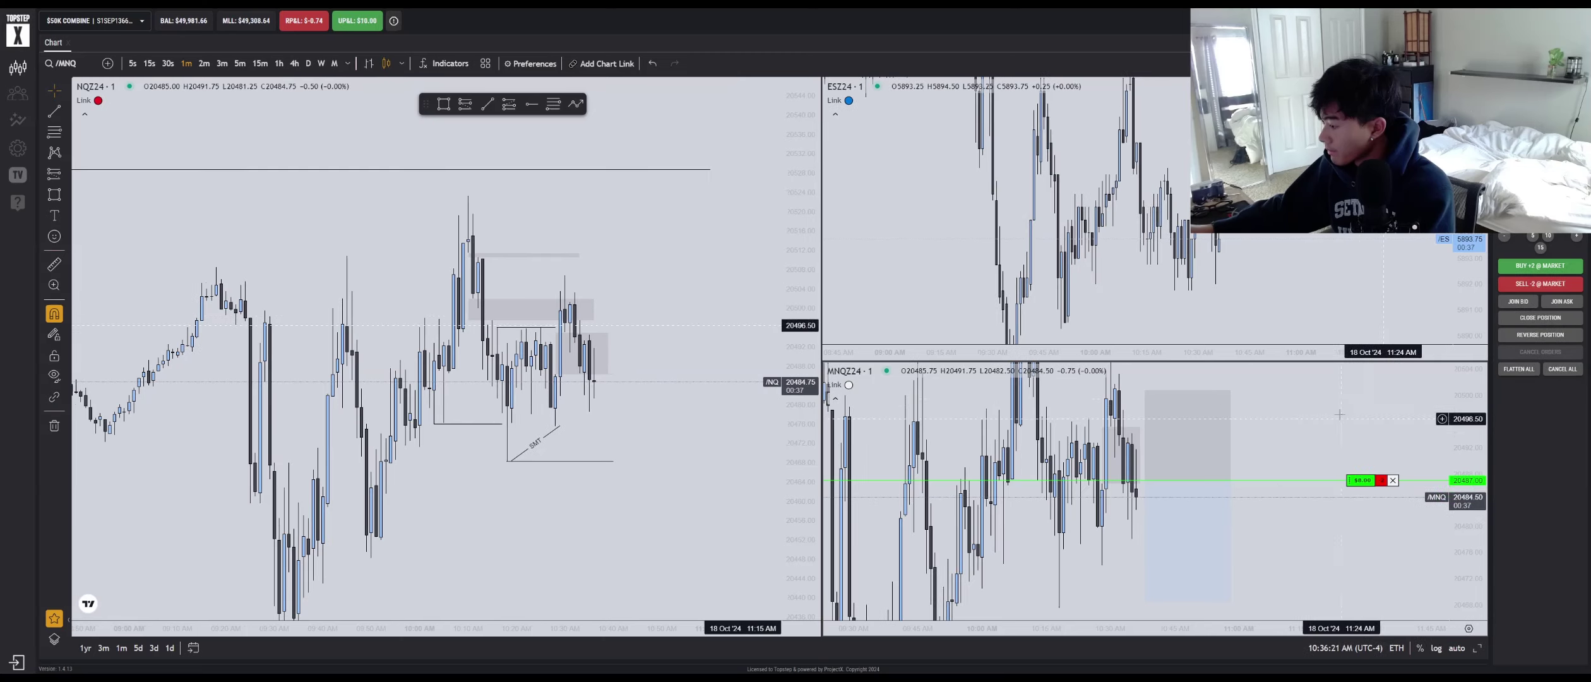
drag(1317, 447, 1365, 454)
drag(1200, 391, 1292, 354)
drag(1135, 547, 1133, 549)
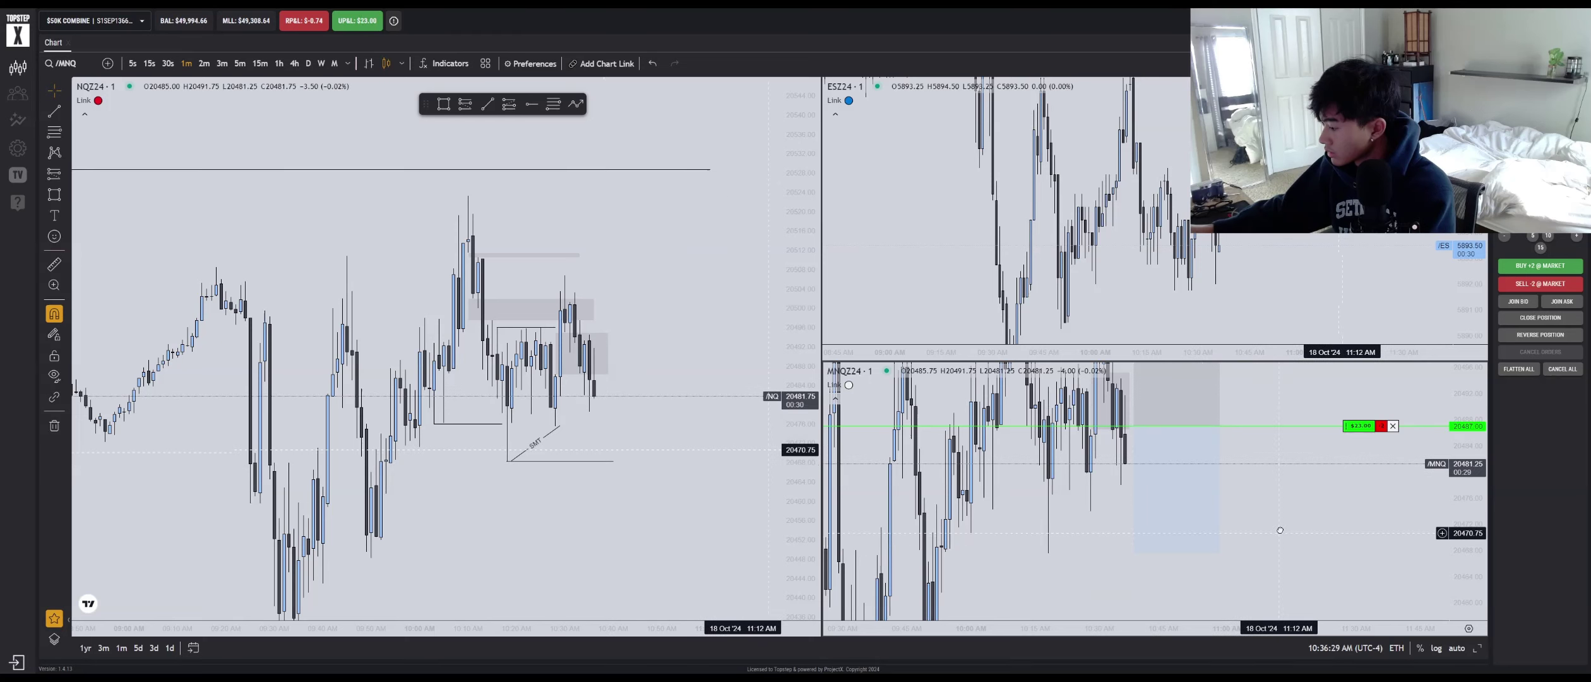
right_click(1337, 510)
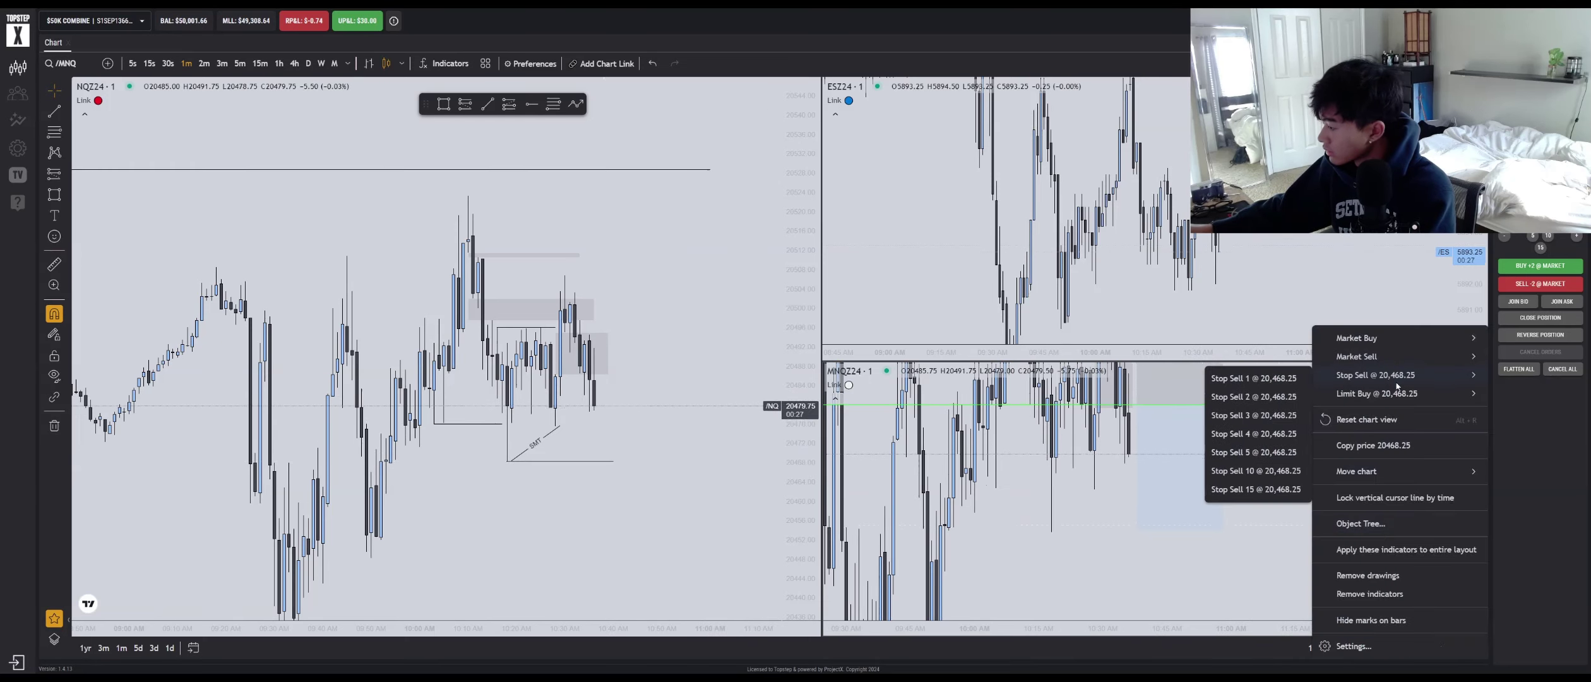
mouse_move(1397, 394)
click(1274, 400)
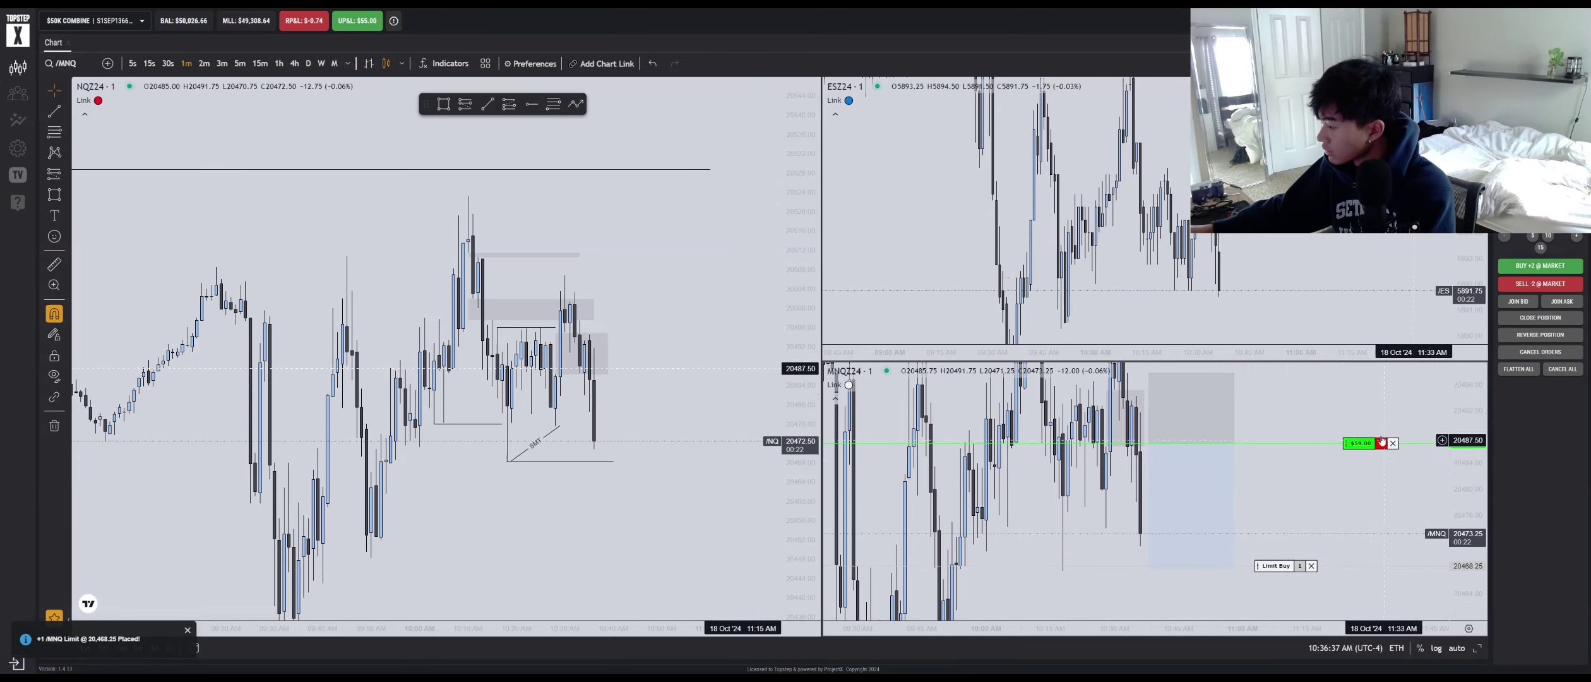
Attach a stop loss at 20,497.75 and a take-profit limit at 20,433.25 to the open MNQ short position
drag(1382, 436, 1386, 372)
scroll(1445, 512, down, 3)
scroll(1444, 512, down, 3)
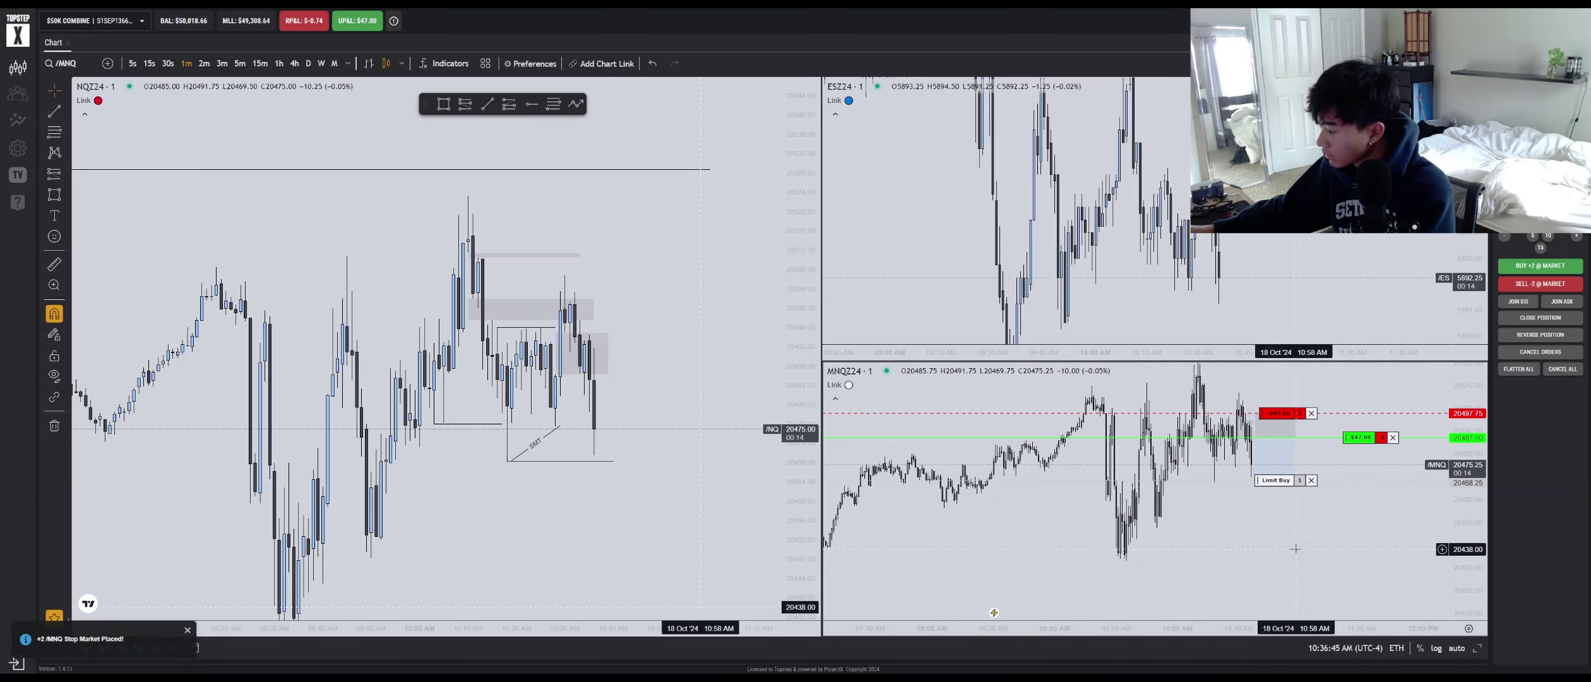
drag(1364, 409, 1368, 481)
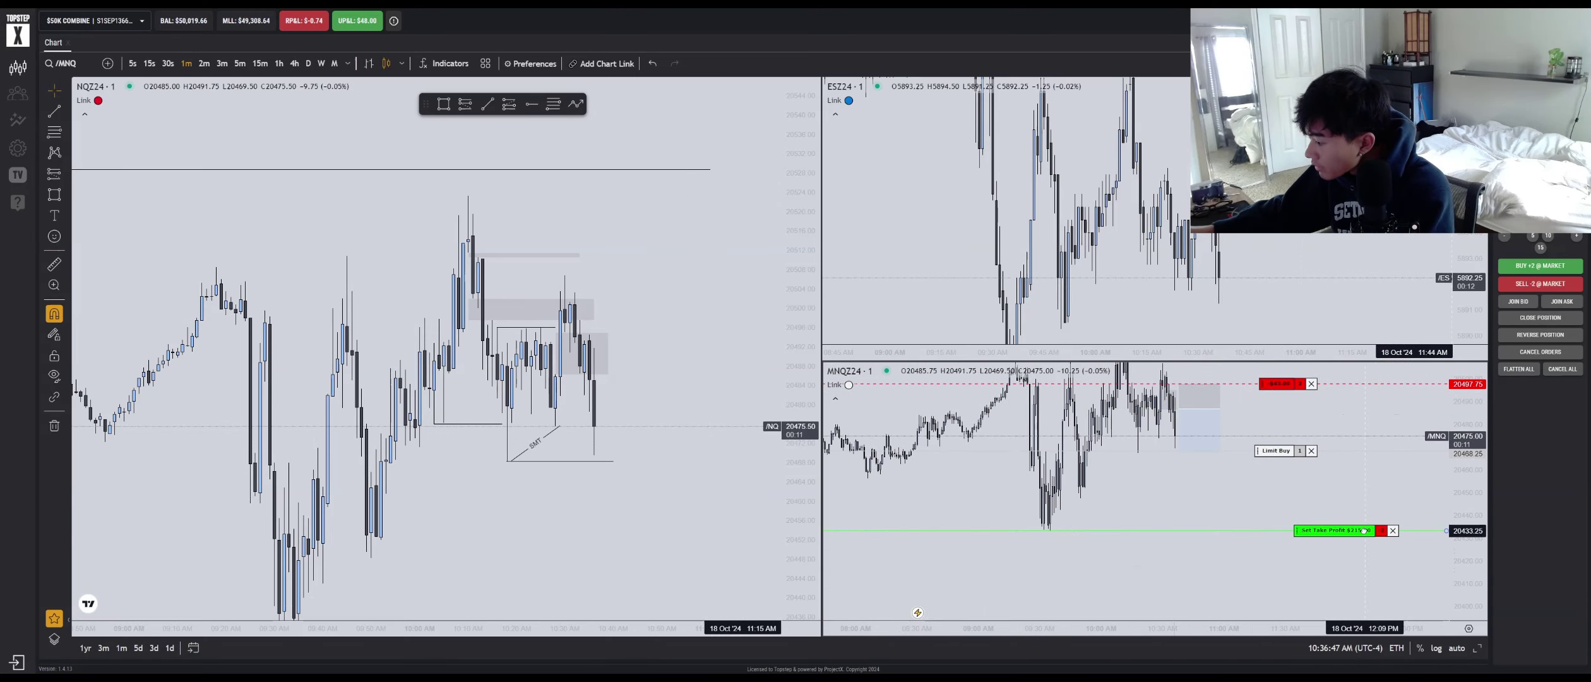
drag(1364, 530, 1363, 530)
scroll(1364, 531, up, 3)
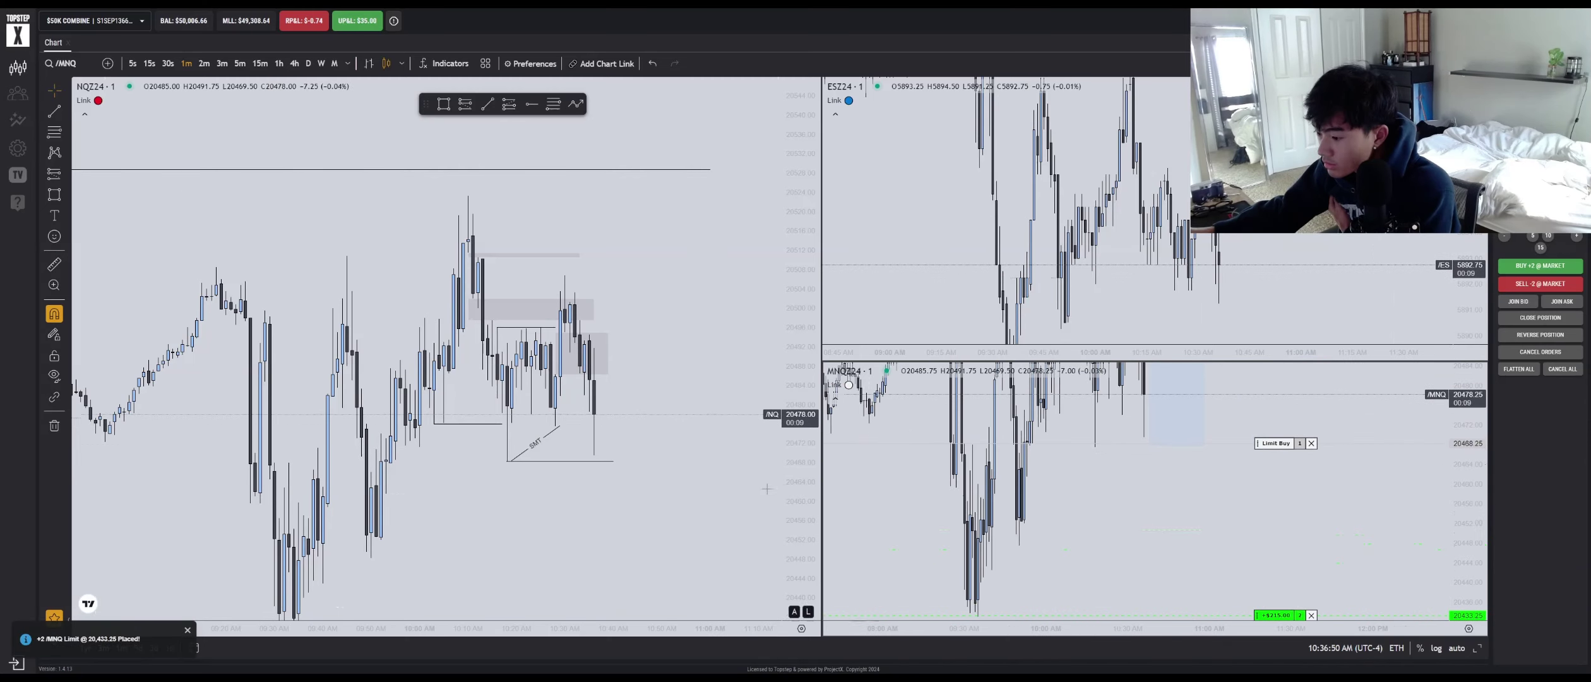
Inspect MNQ price action relative to the short's entry, stop loss and limit buy levels
drag(1210, 514, 1197, 562)
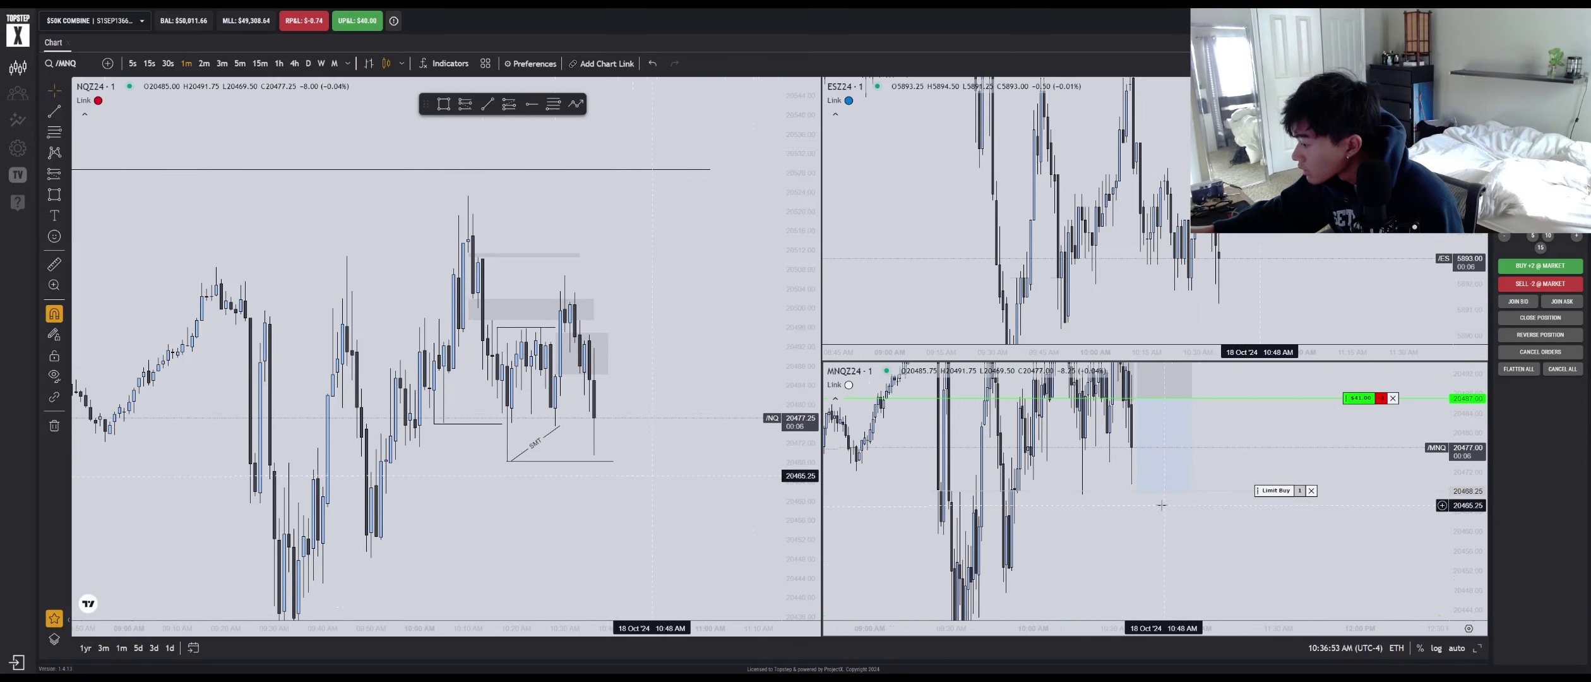
drag(1136, 492, 1136, 491)
click(1259, 459)
drag(1261, 439, 1258, 482)
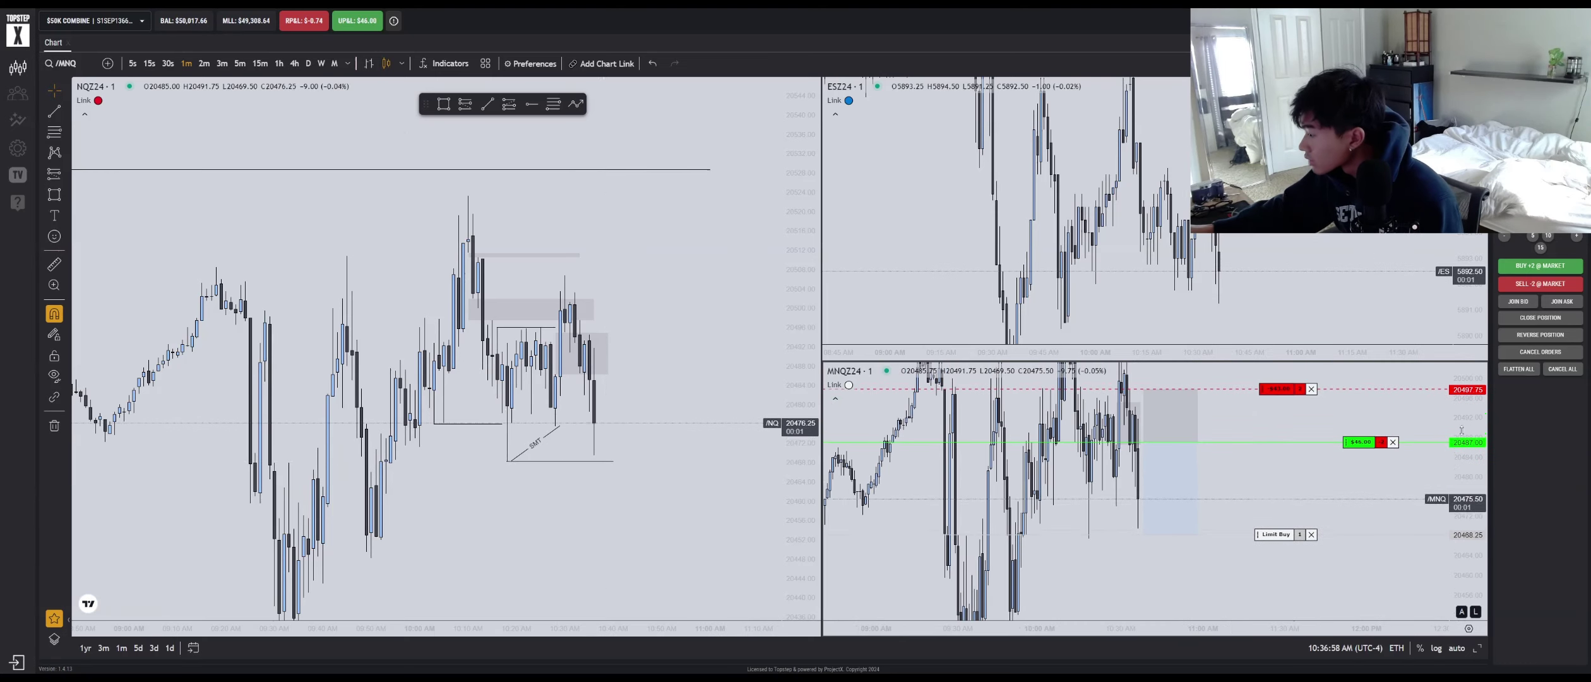
drag(1472, 469, 1472, 536)
drag(1288, 537, 1287, 490)
drag(1474, 467, 1474, 390)
drag(1254, 423, 1278, 467)
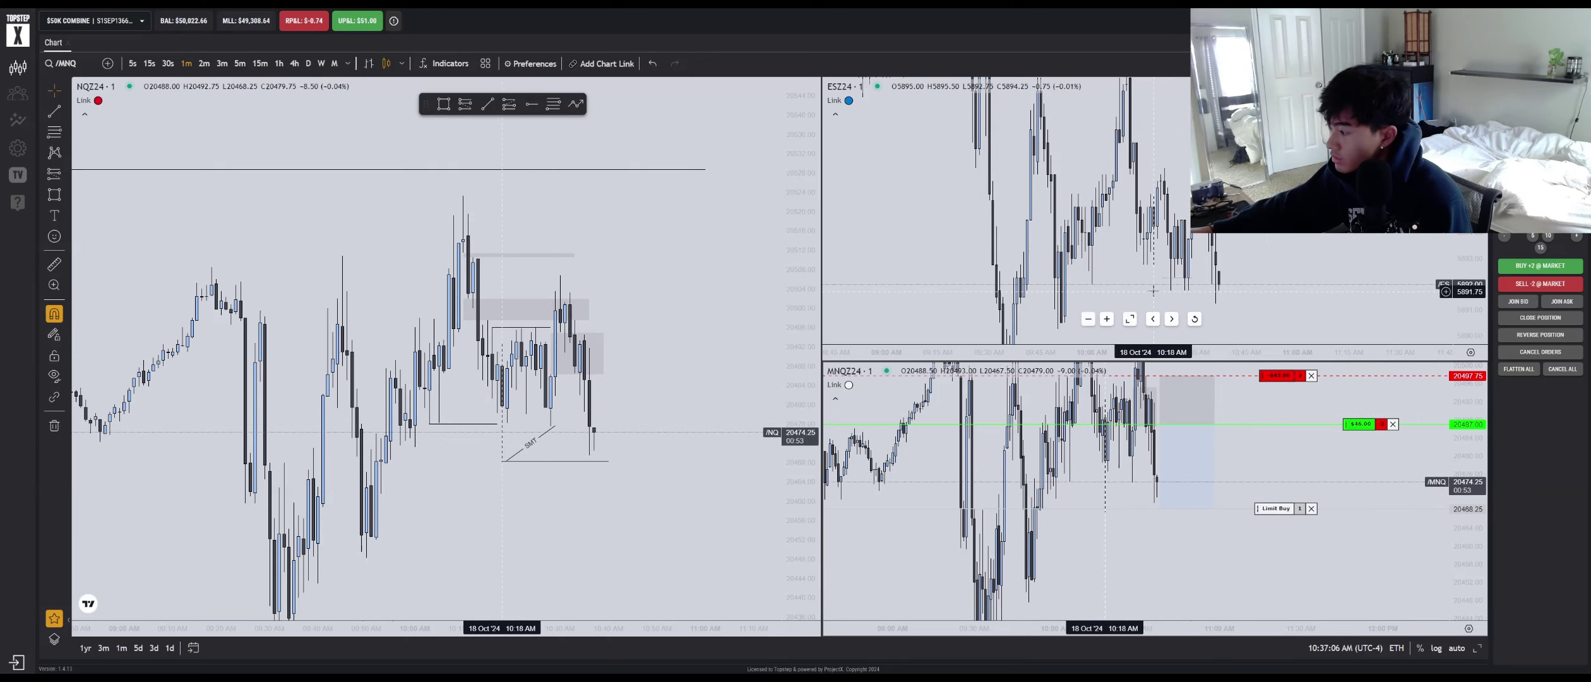
drag(1467, 537, 1467, 504)
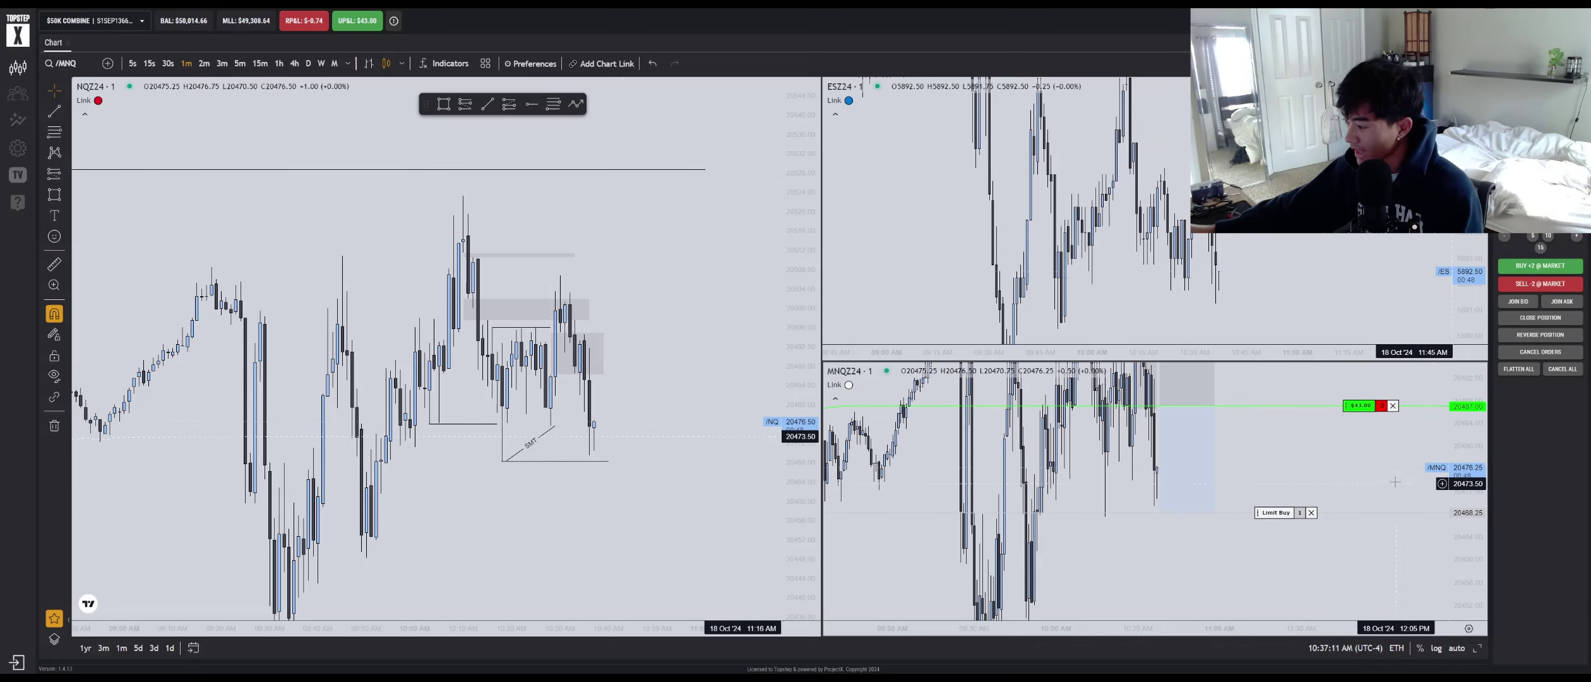
Move the starting edge of the MNQ short position drawing to 10:41 AM
drag(1309, 435, 1317, 465)
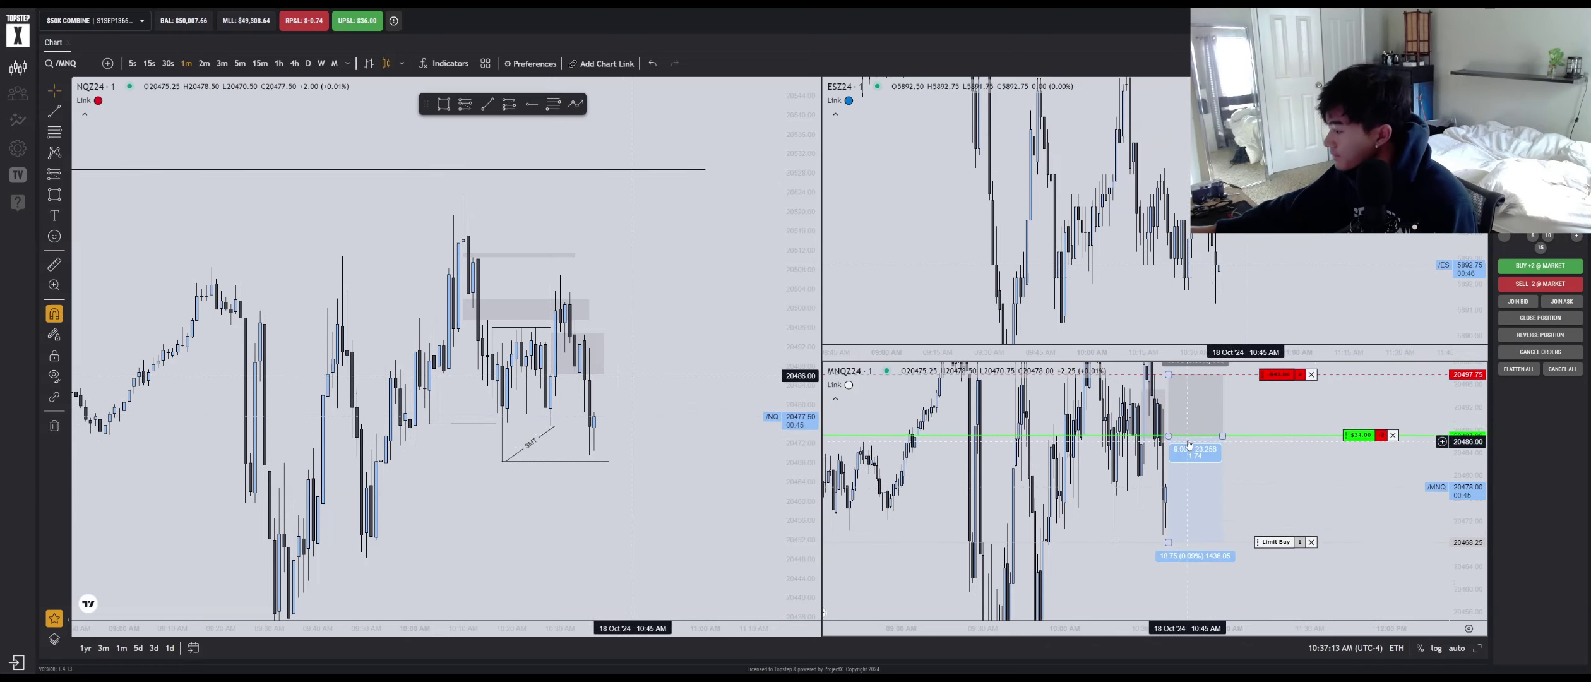
drag(1168, 437, 1178, 439)
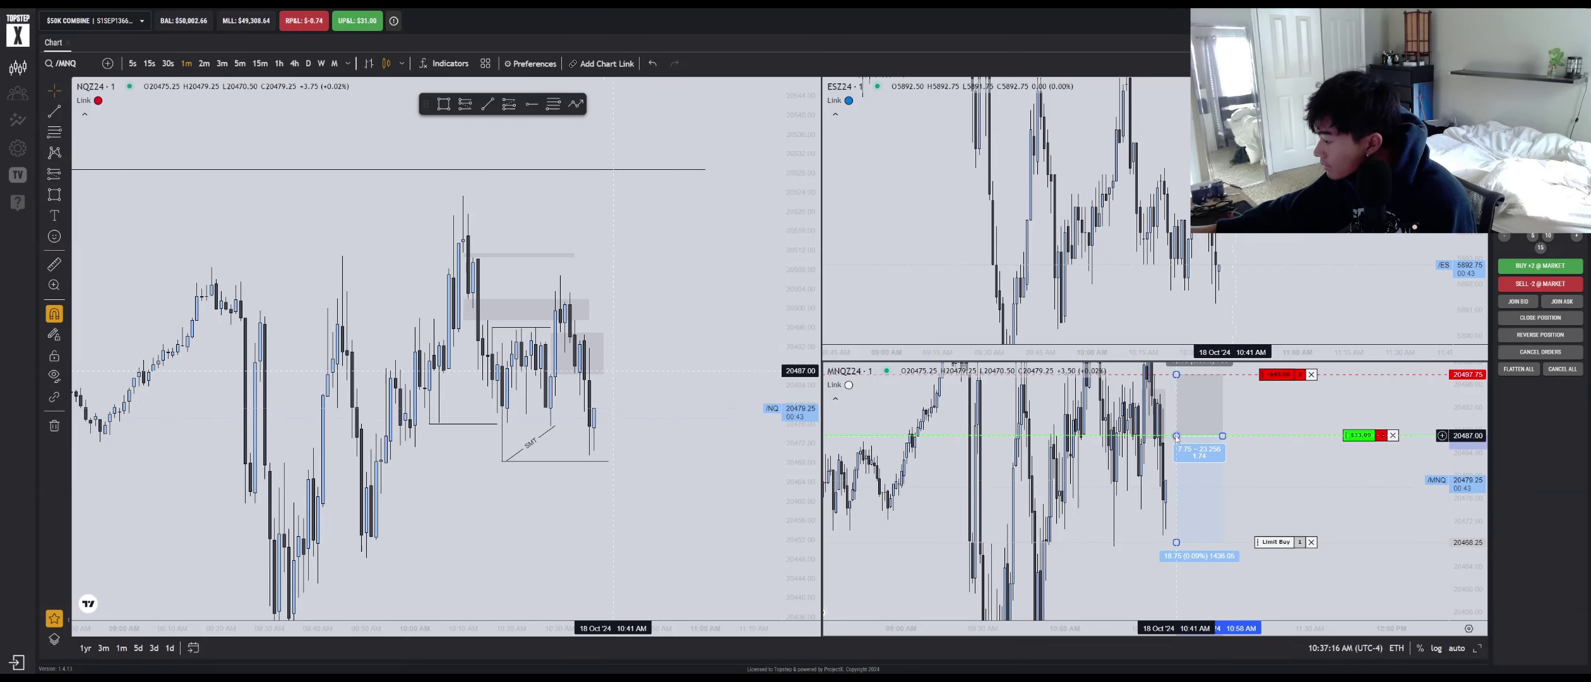
scroll(1226, 478, up, 2)
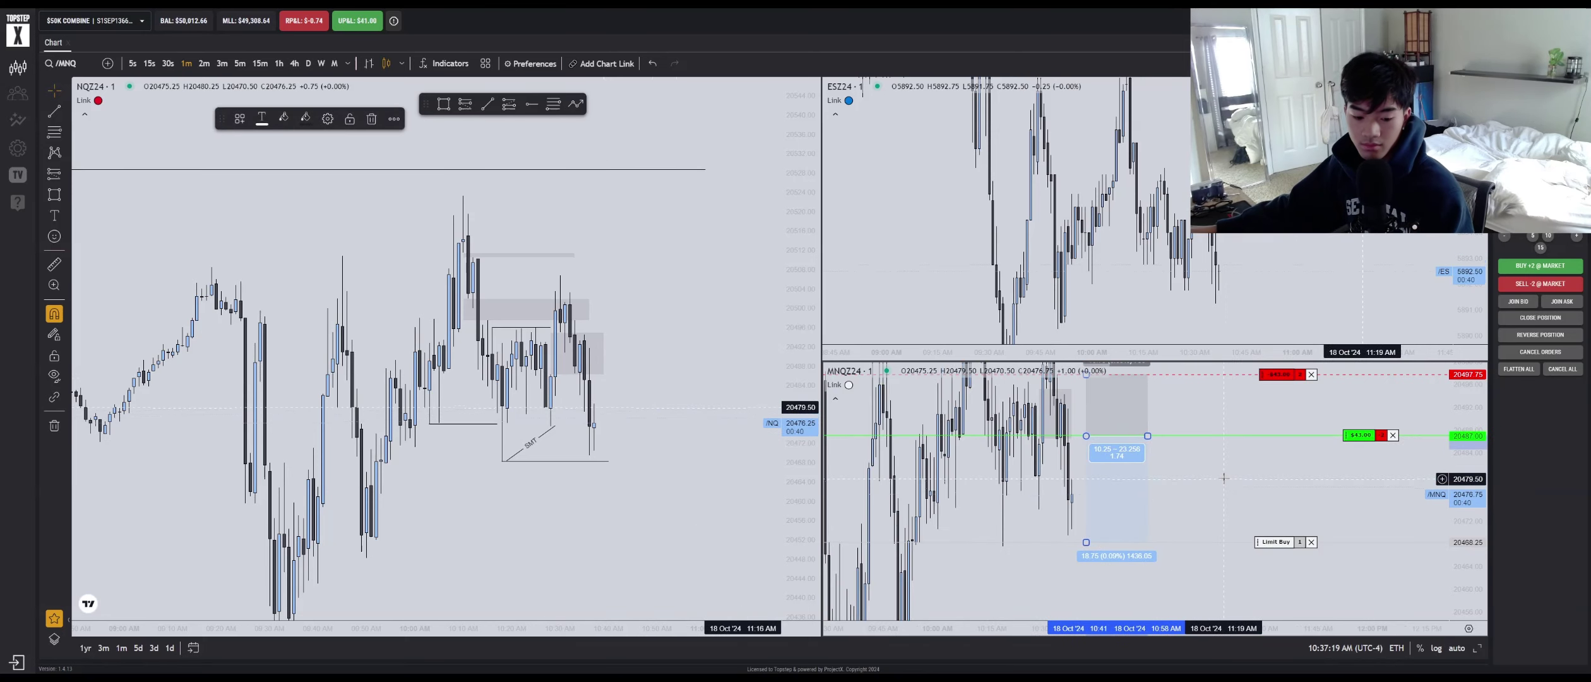
scroll(1219, 482, up, 2)
drag(1153, 473, 1340, 454)
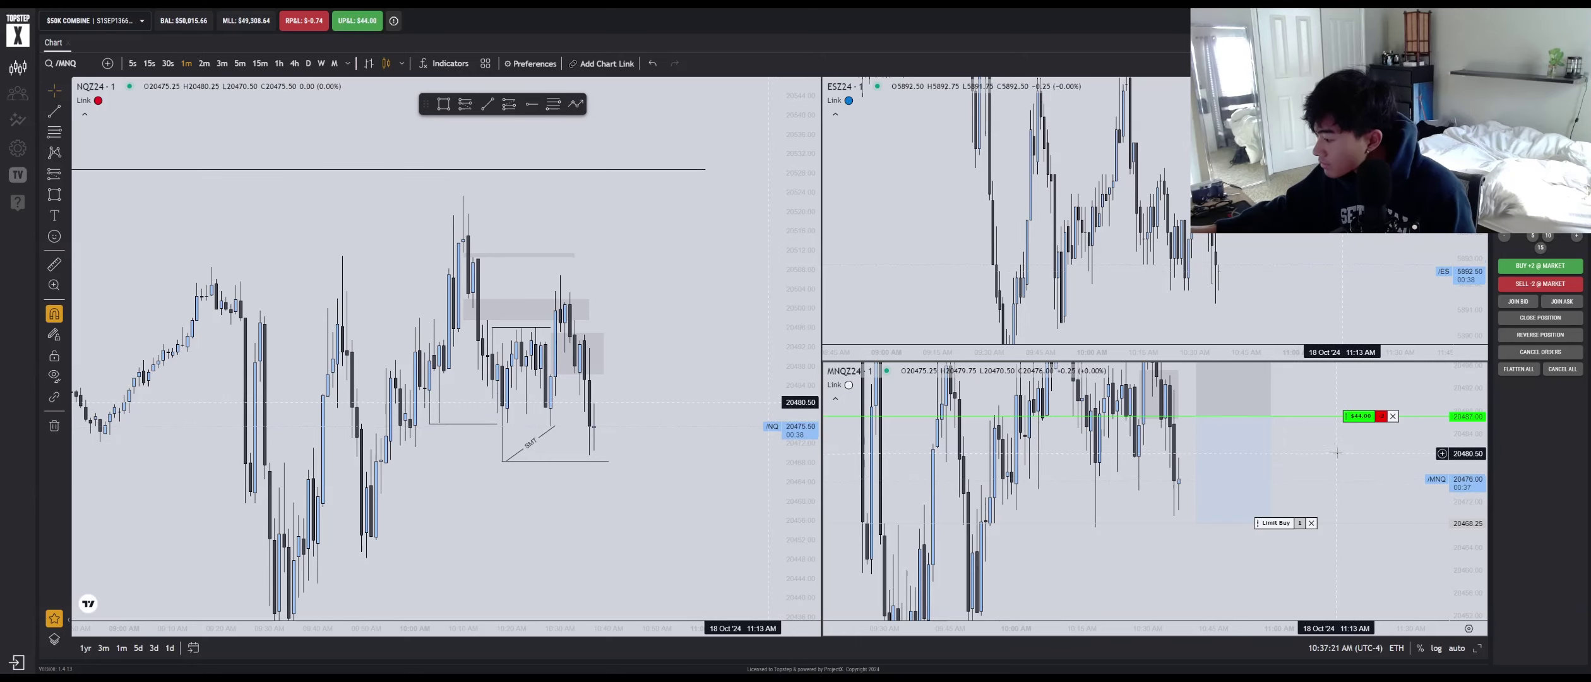
Compare the broader 1-minute price structure across the NQ, MNQ and ES charts
drag(653, 448, 595, 439)
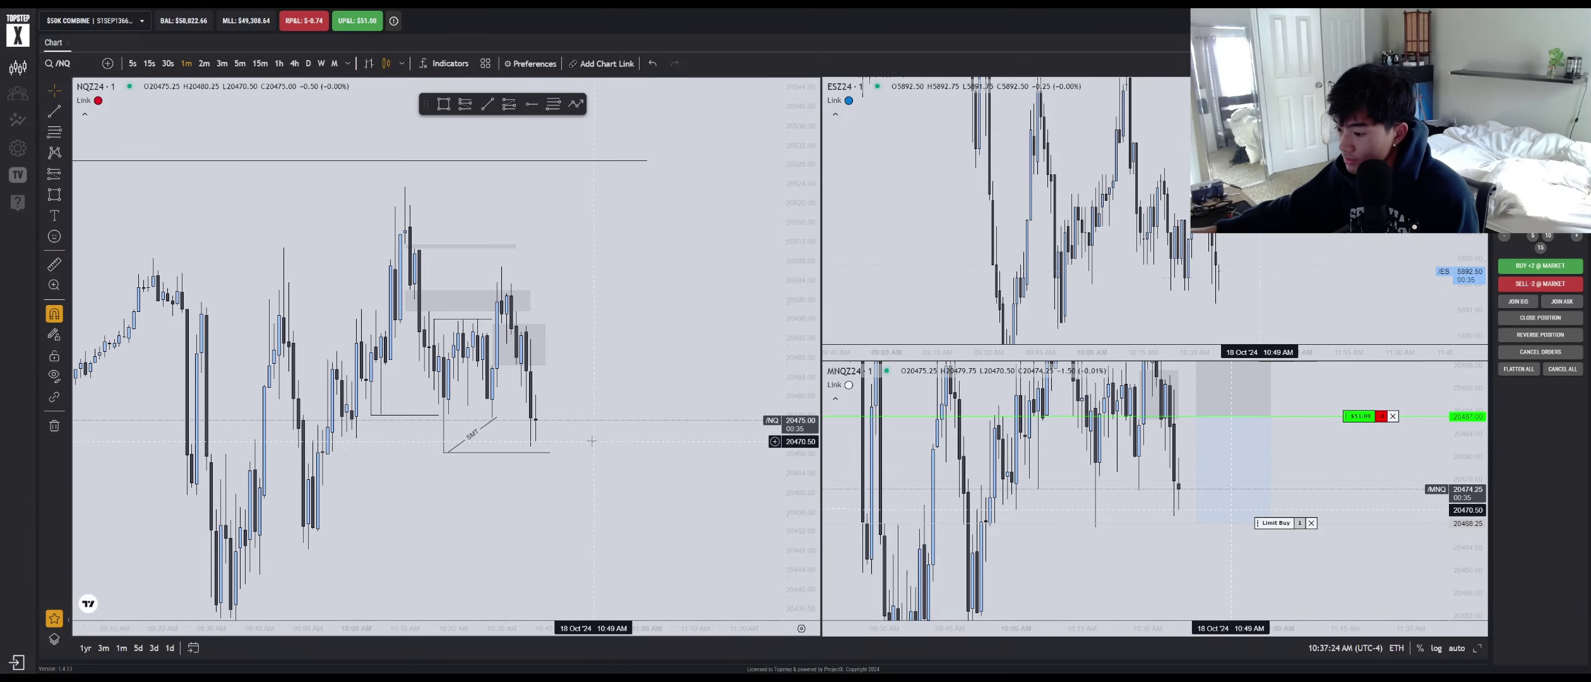
drag(1313, 474, 1274, 497)
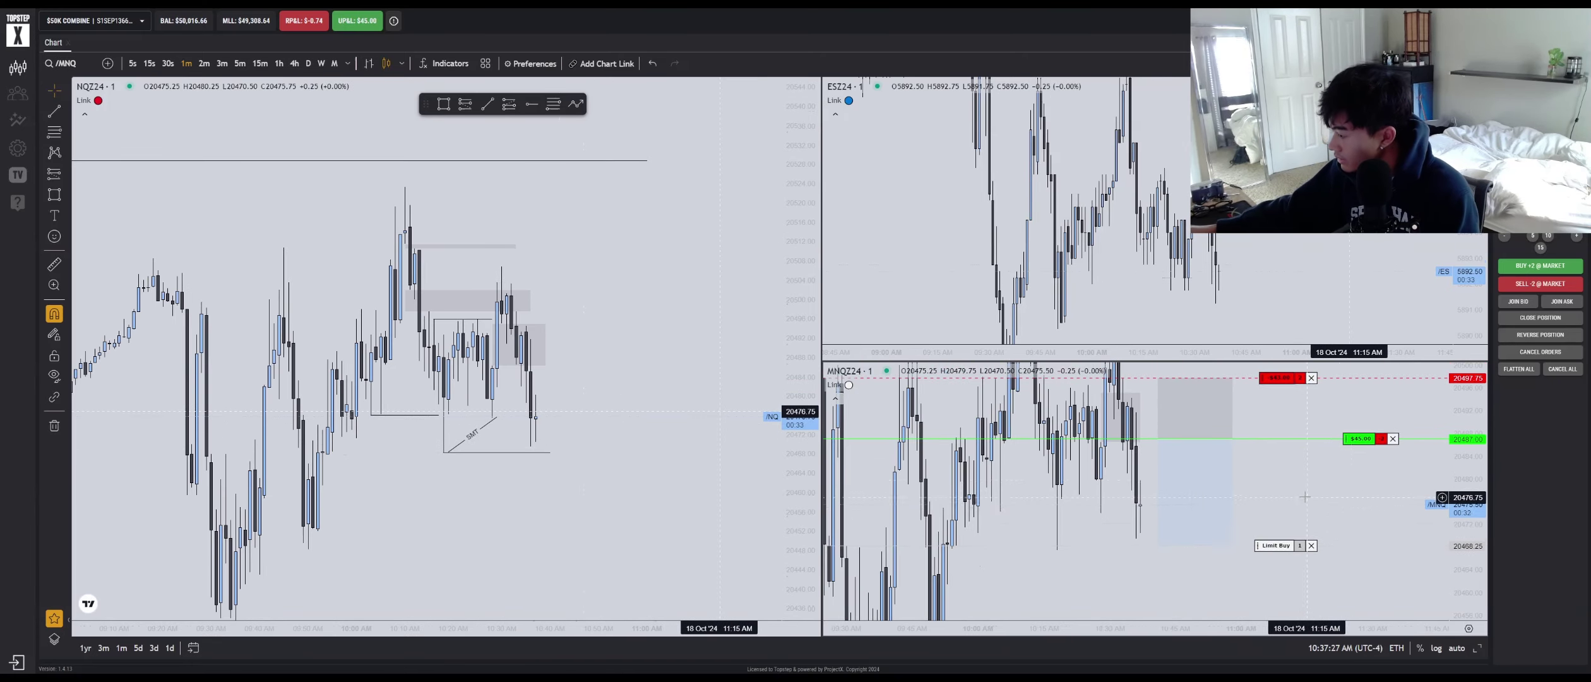
drag(1468, 474, 1468, 531)
scroll(1378, 494, down, 2)
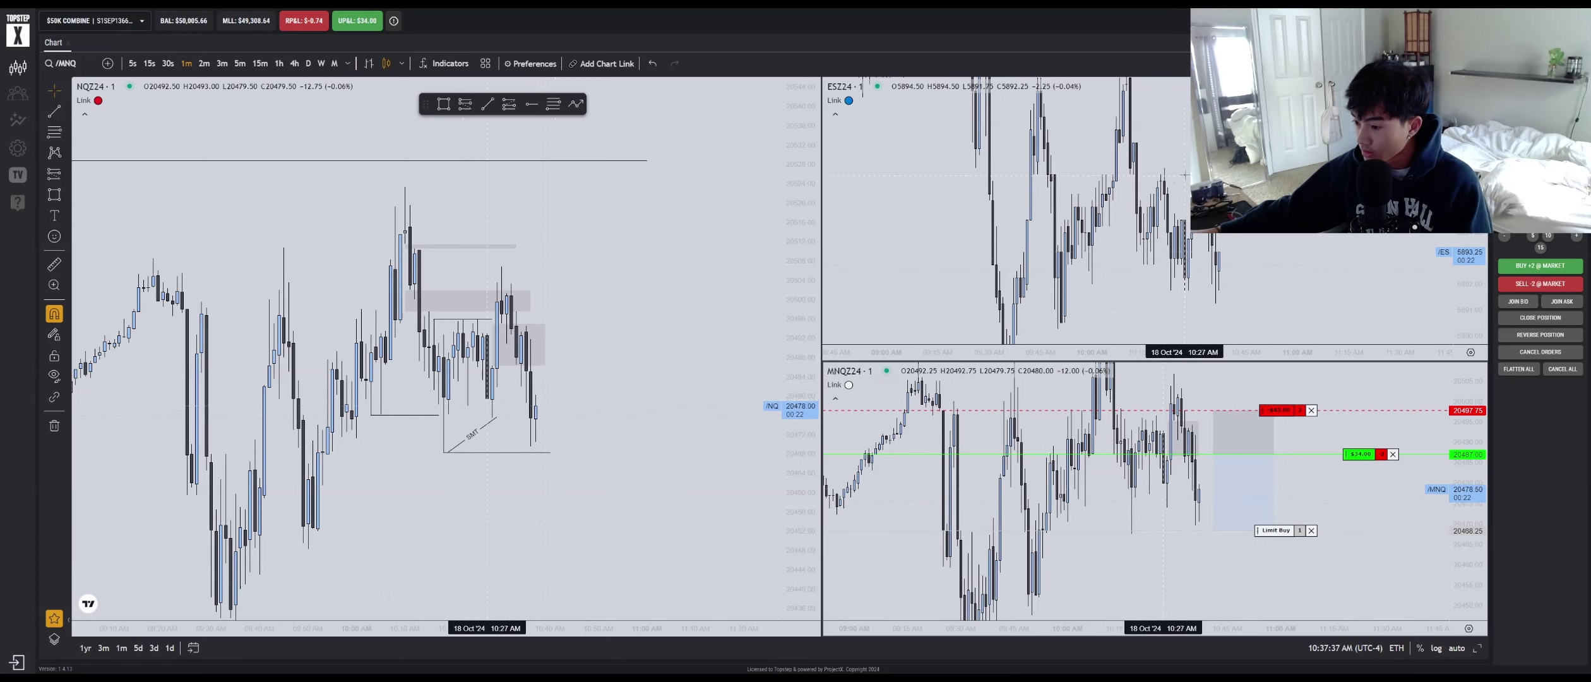
scroll(1186, 189, down, 2)
scroll(784, 342, down, 4)
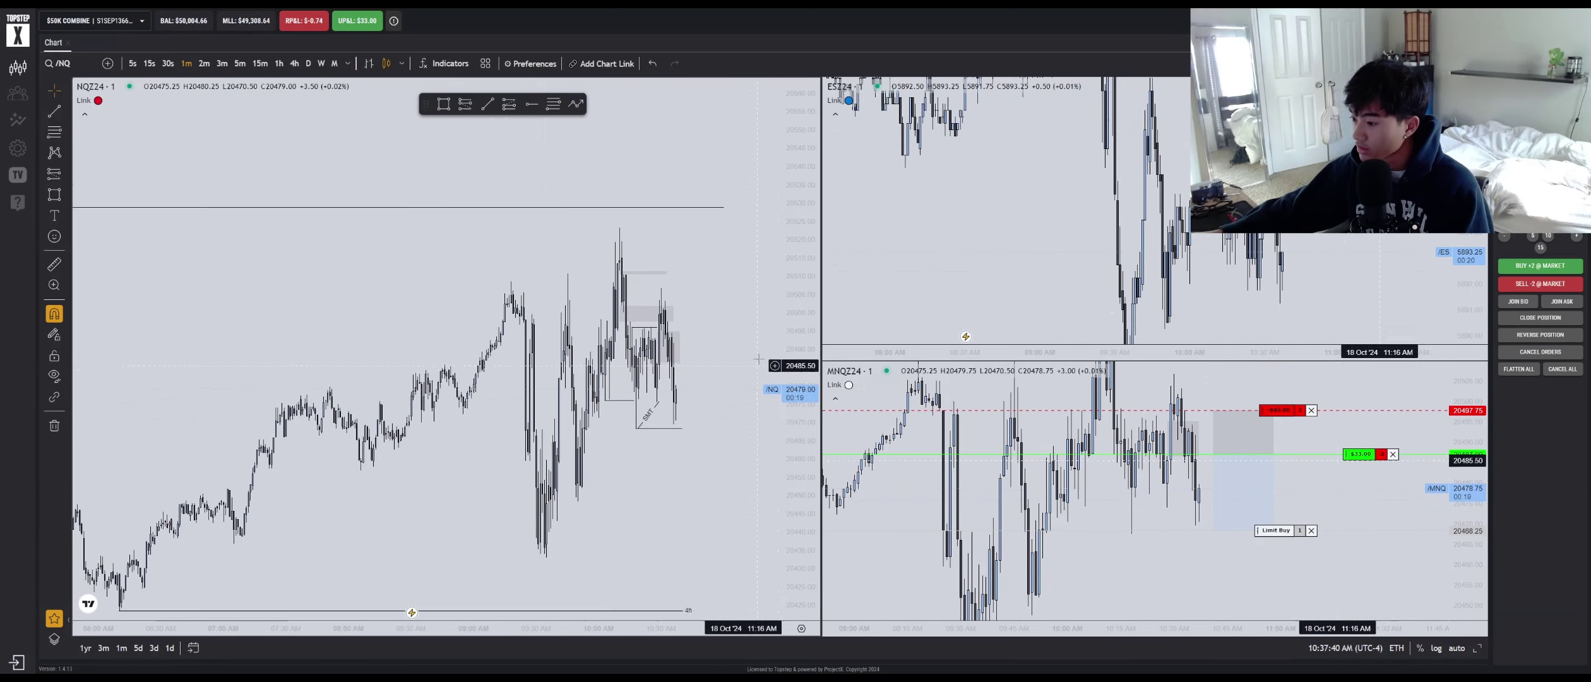
drag(1468, 252, 1468, 332)
drag(1154, 252, 1169, 275)
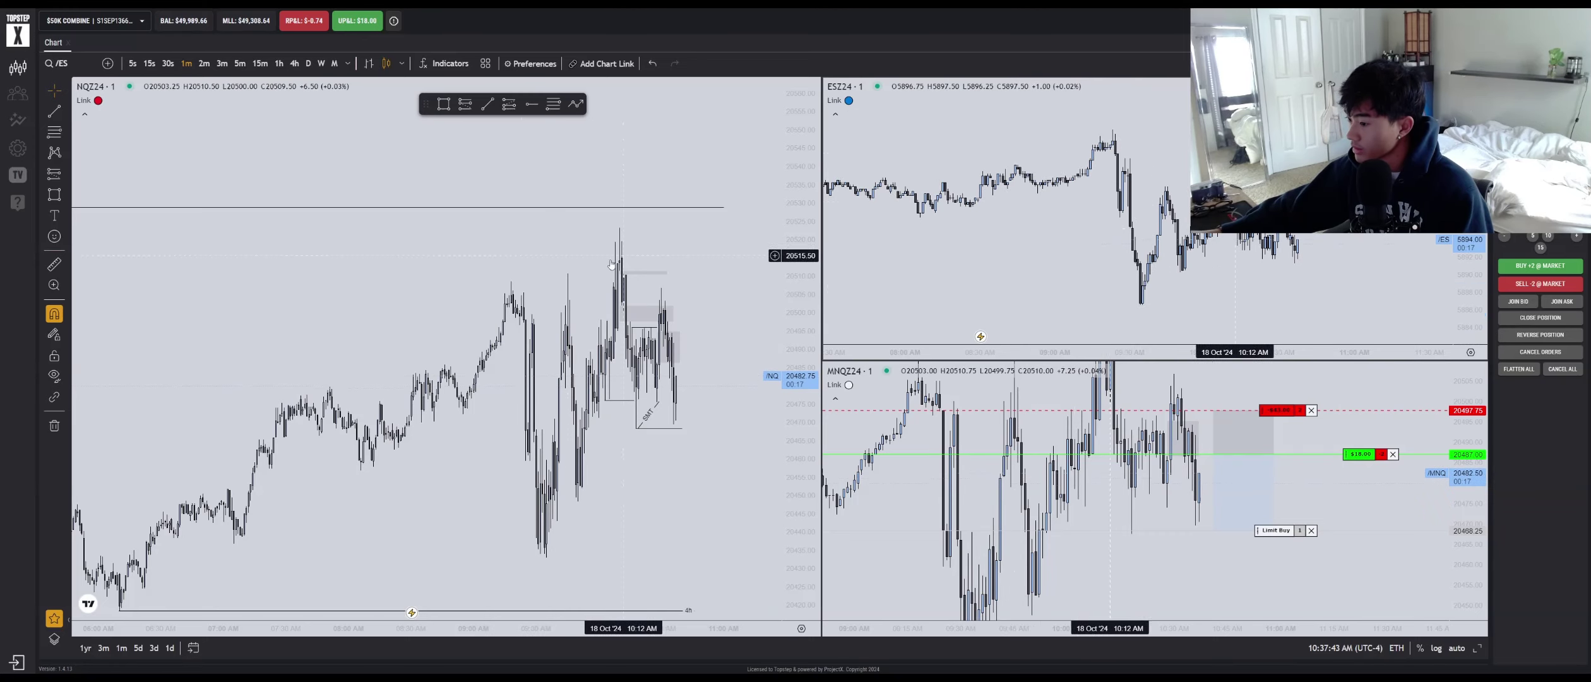
Tighten the MNQ stop loss to 20,495.75 and align the short position drawing's stop level with it
scroll(1303, 456, up, 3)
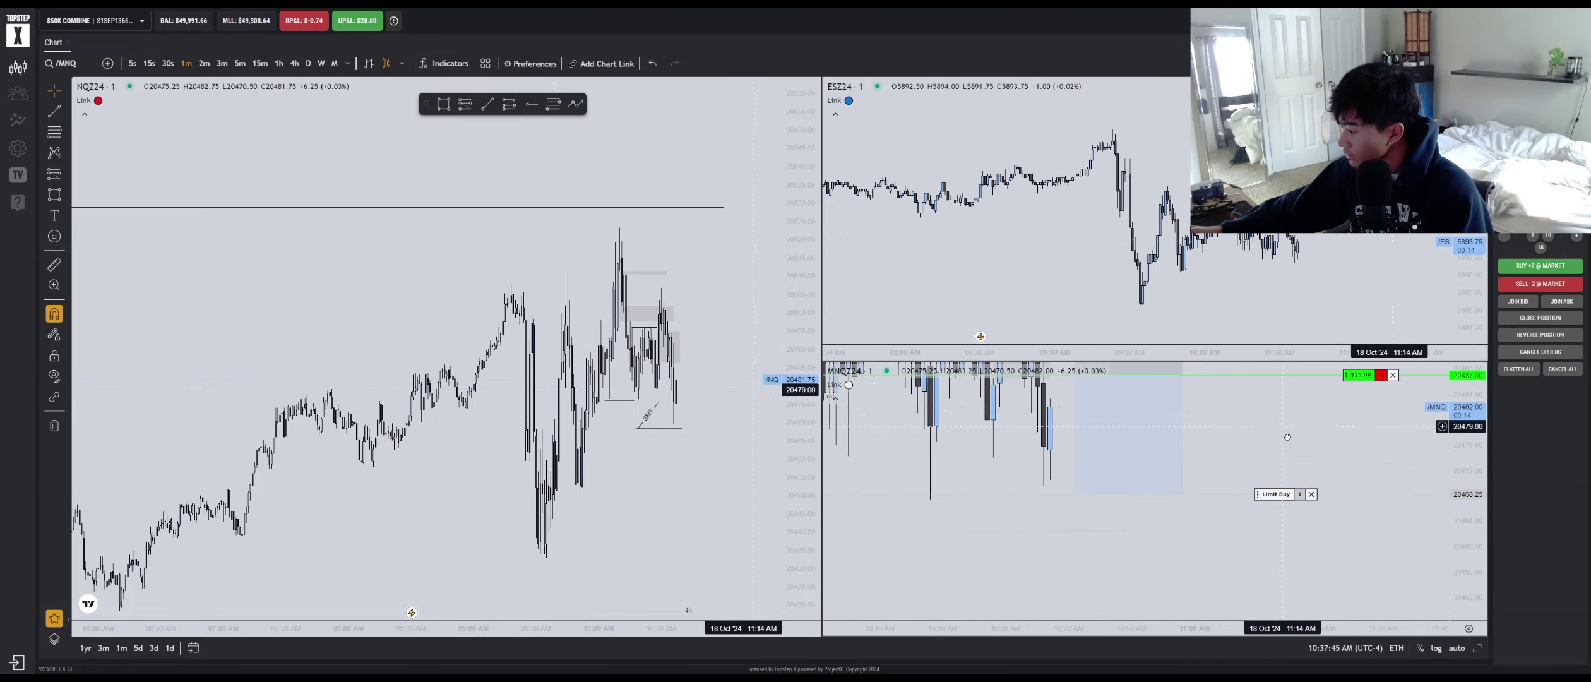
drag(1303, 456, 1371, 512)
drag(1326, 404, 1336, 428)
drag(1160, 398, 1212, 414)
mouse_move(1304, 402)
mouse_down()
mouse_move(1258, 393)
mouse_move(1289, 406)
mouse_up()
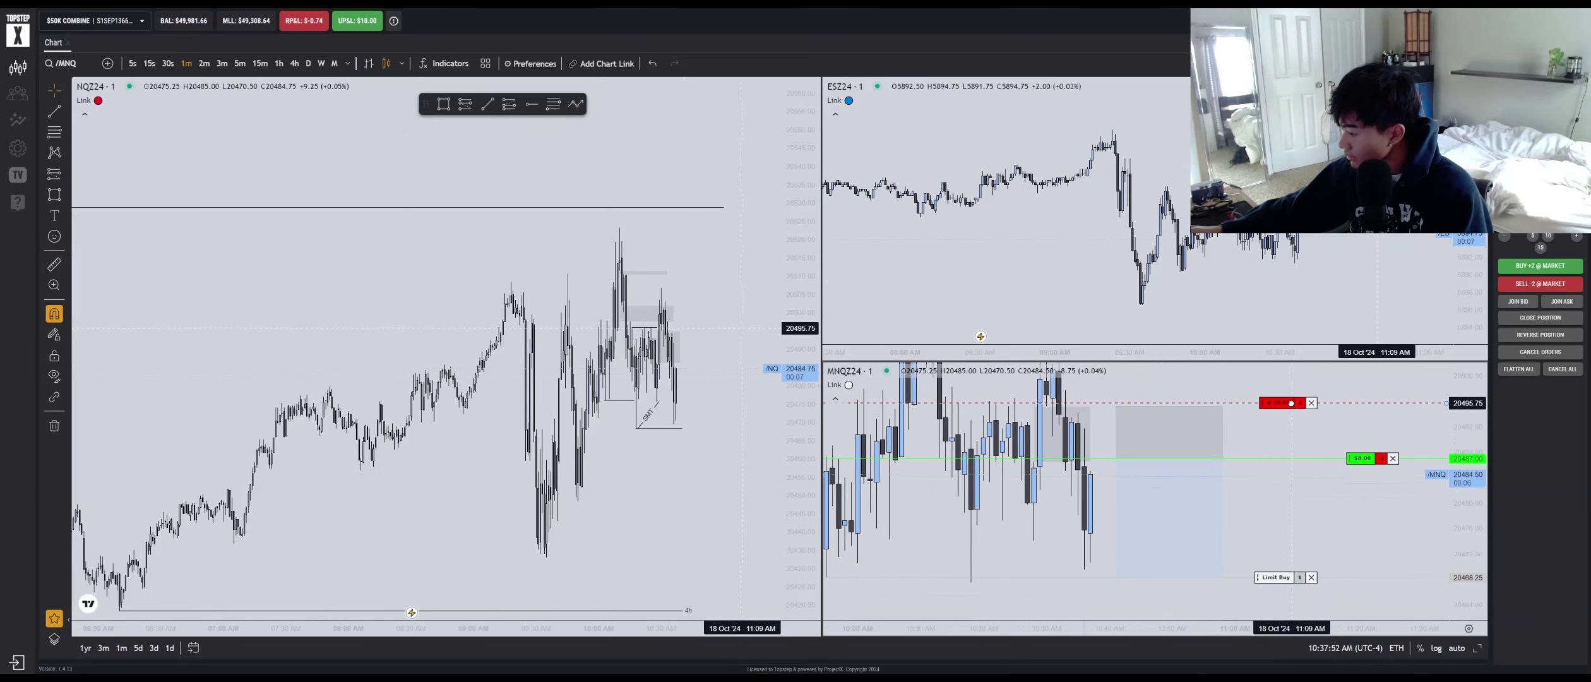
click(1121, 410)
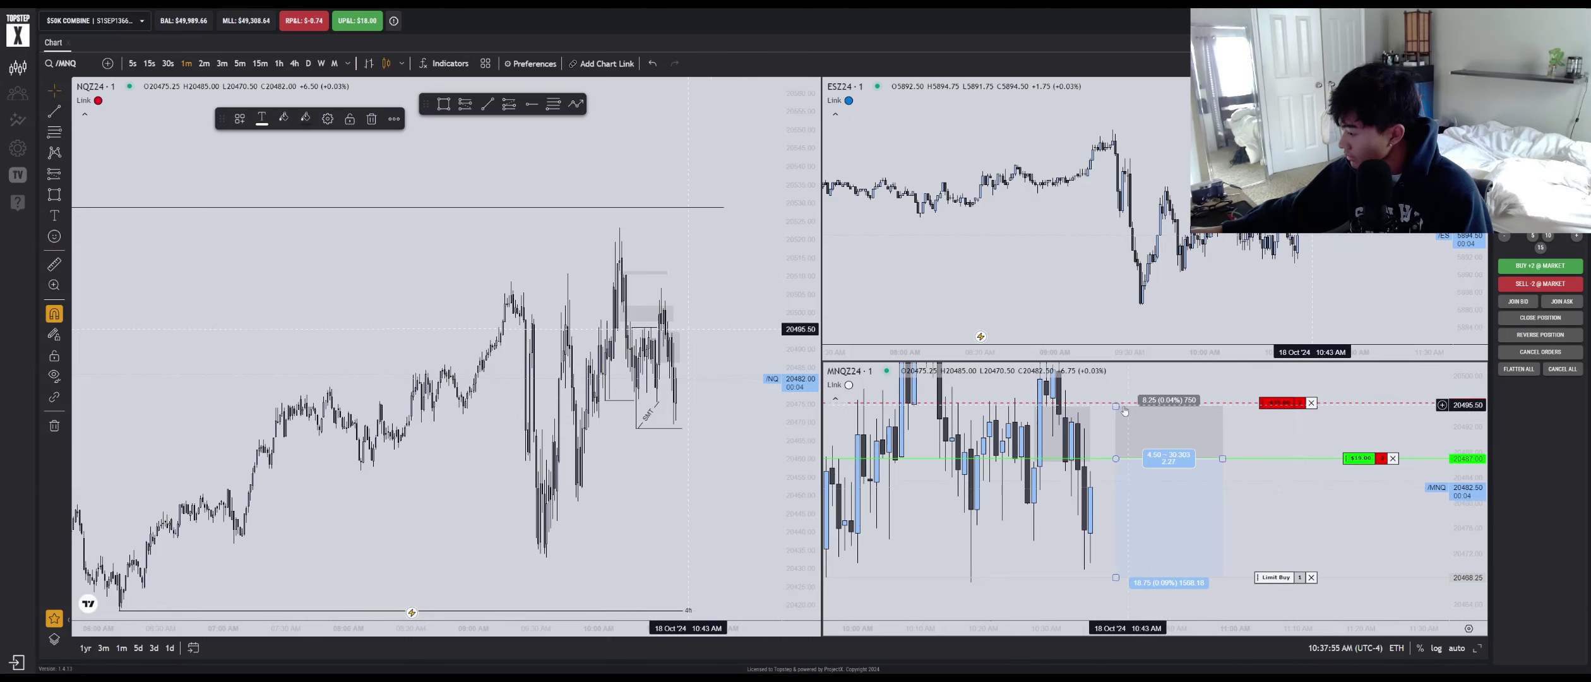
drag(1121, 409, 1121, 402)
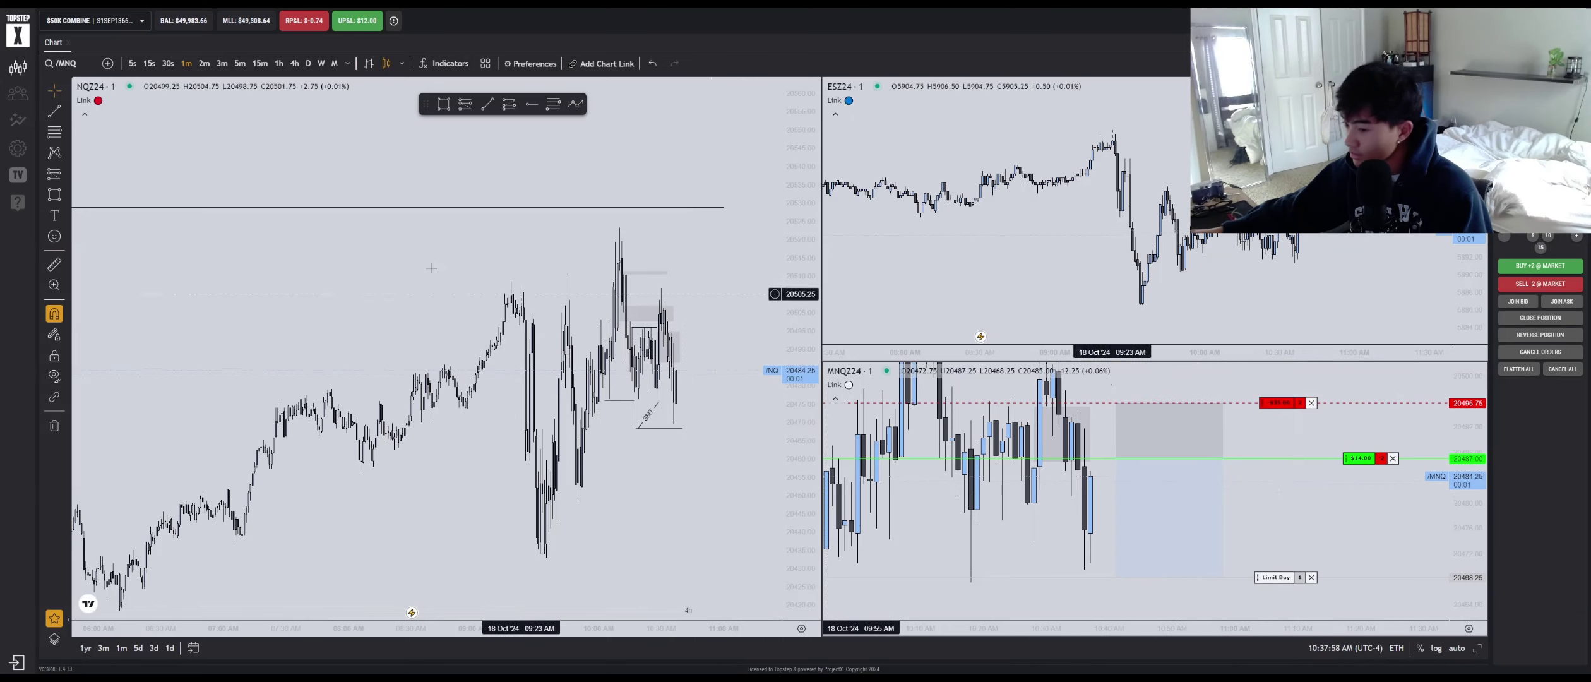
Switch the charts to 30-second candles and tighten the MNQ stop loss and short position drawing's stop level to 20,495.25
click(167, 63)
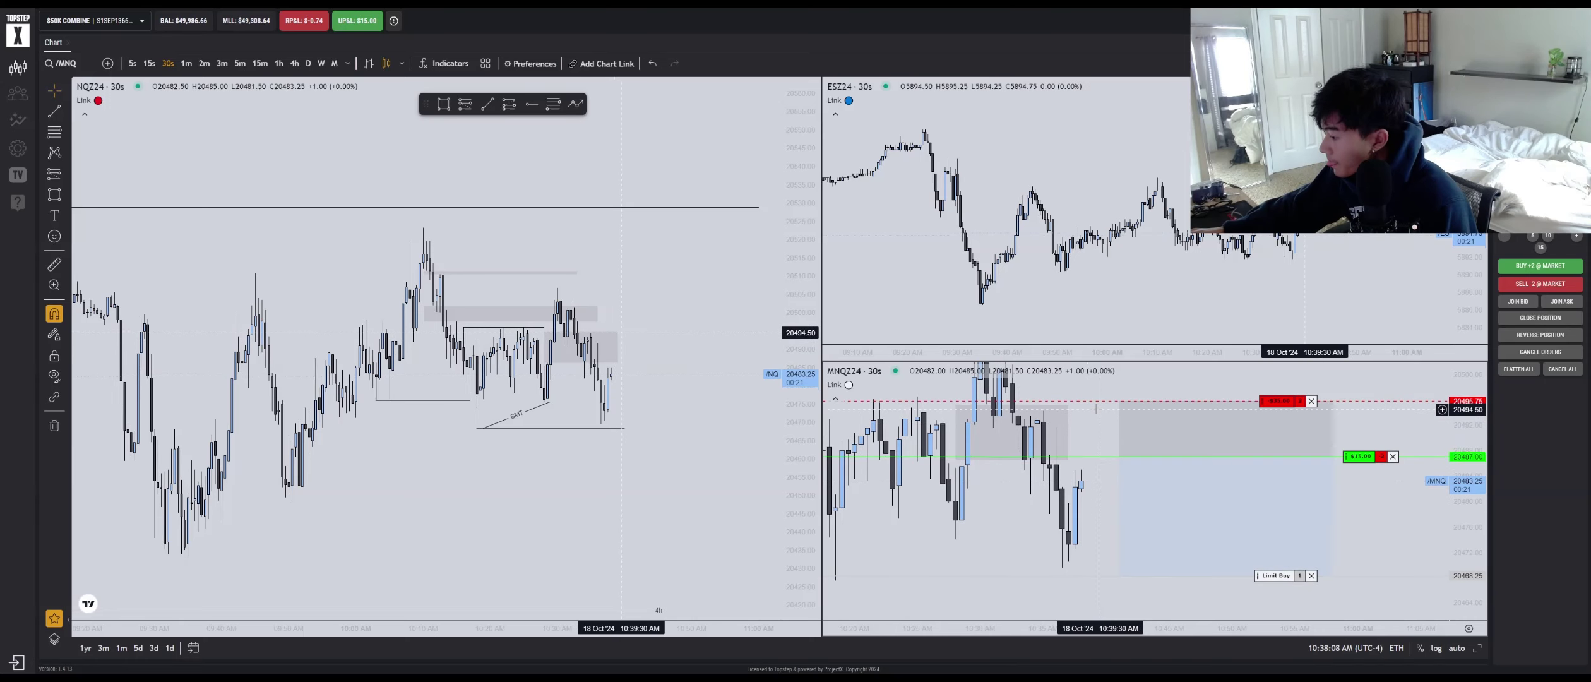
click(1125, 409)
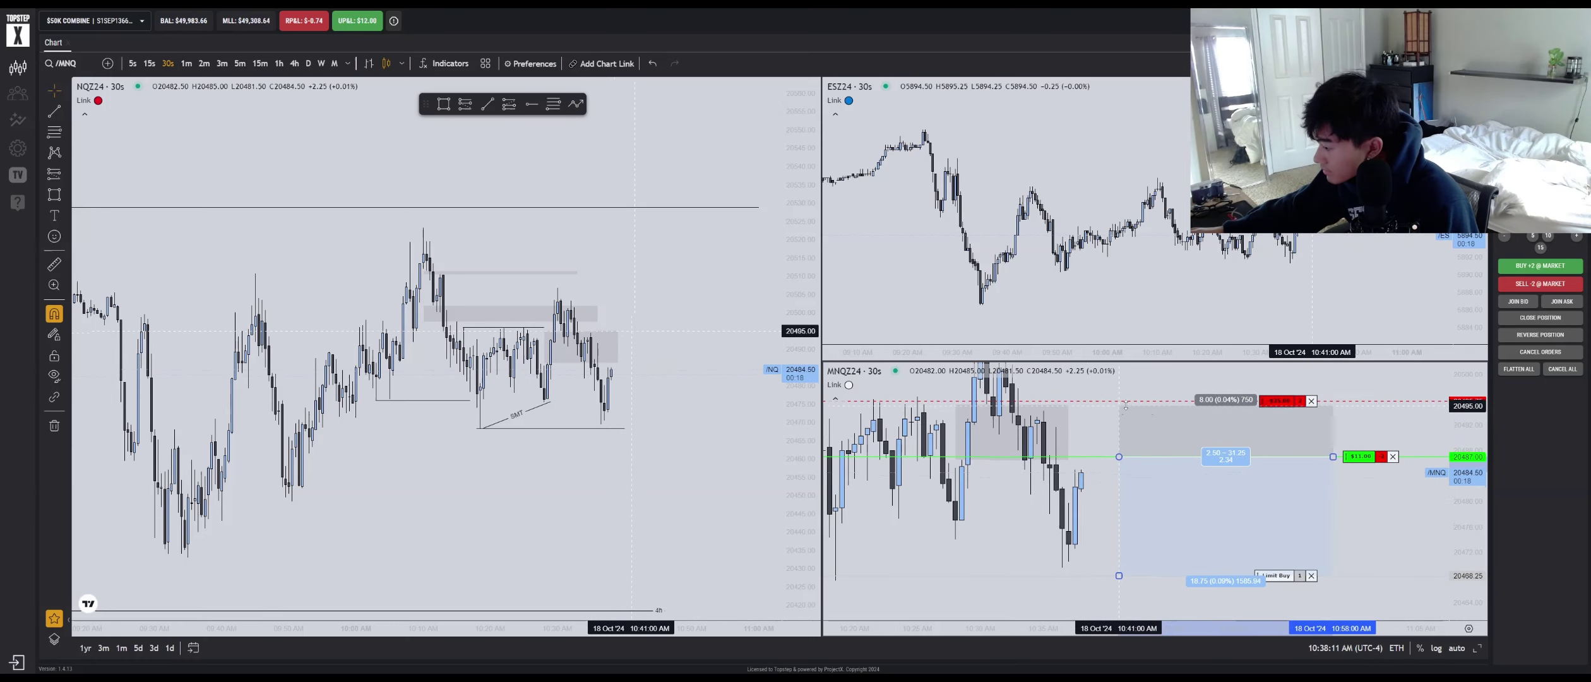
drag(1234, 385, 1156, 381)
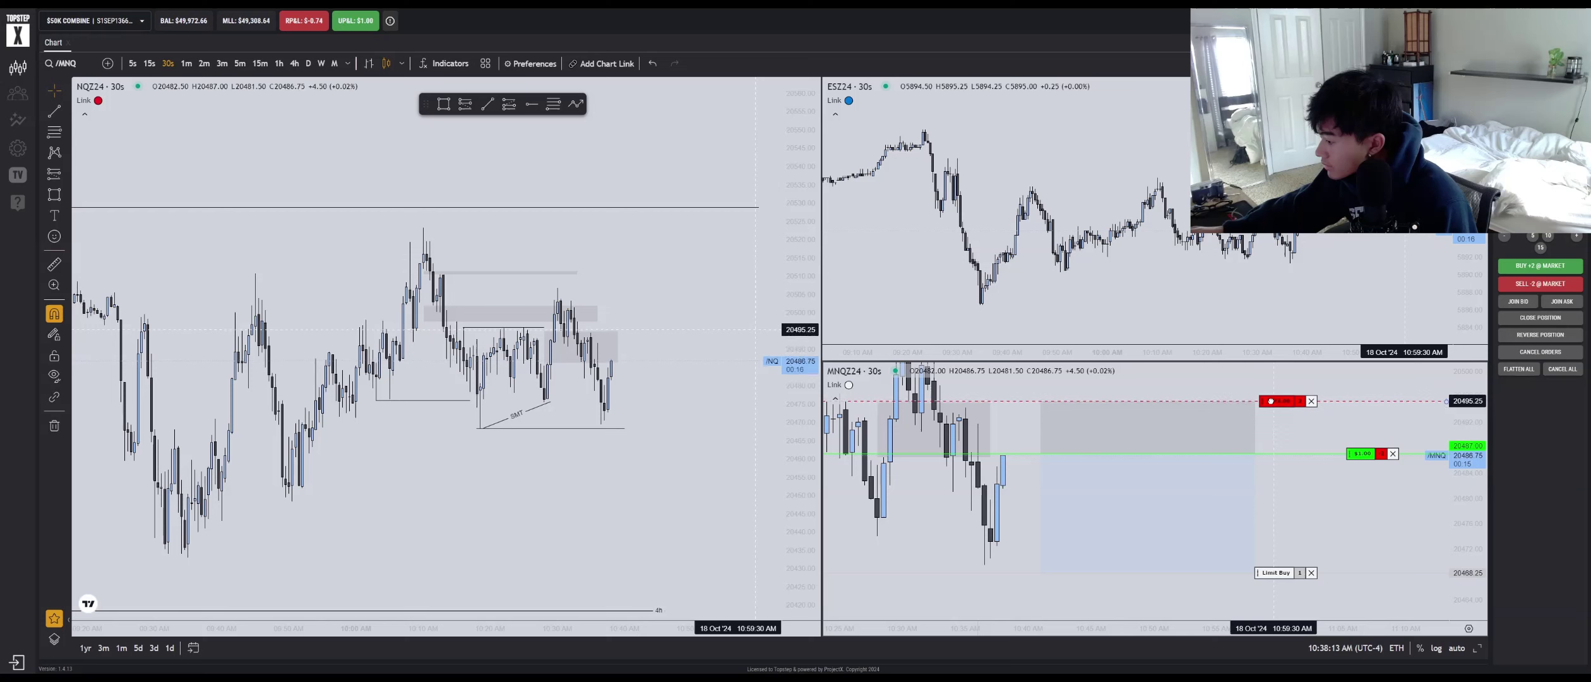
scroll(1170, 484, down, 3)
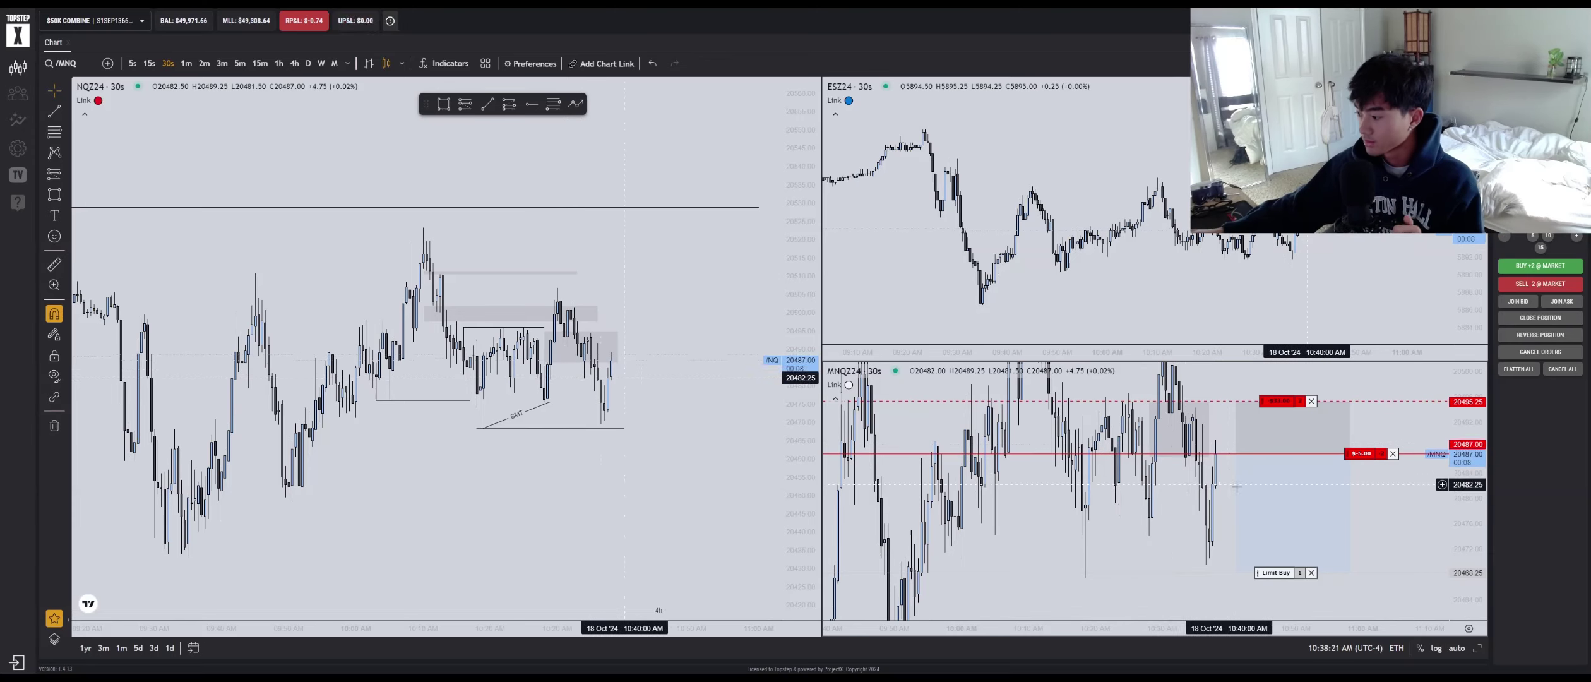
drag(1148, 523, 1127, 516)
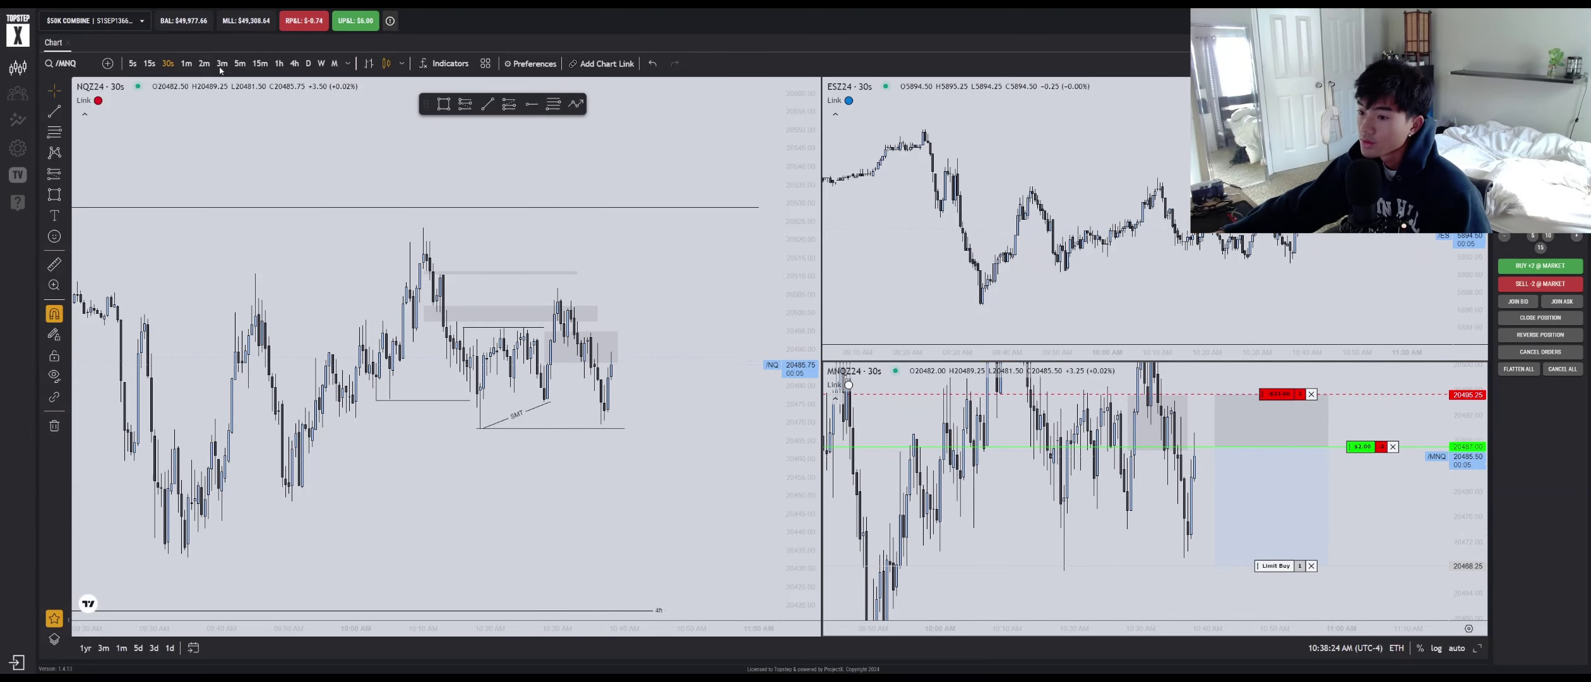
Delete the SMT trend line from the NQ chart and inspect the recent ES price swings in detail
drag(538, 402, 492, 376)
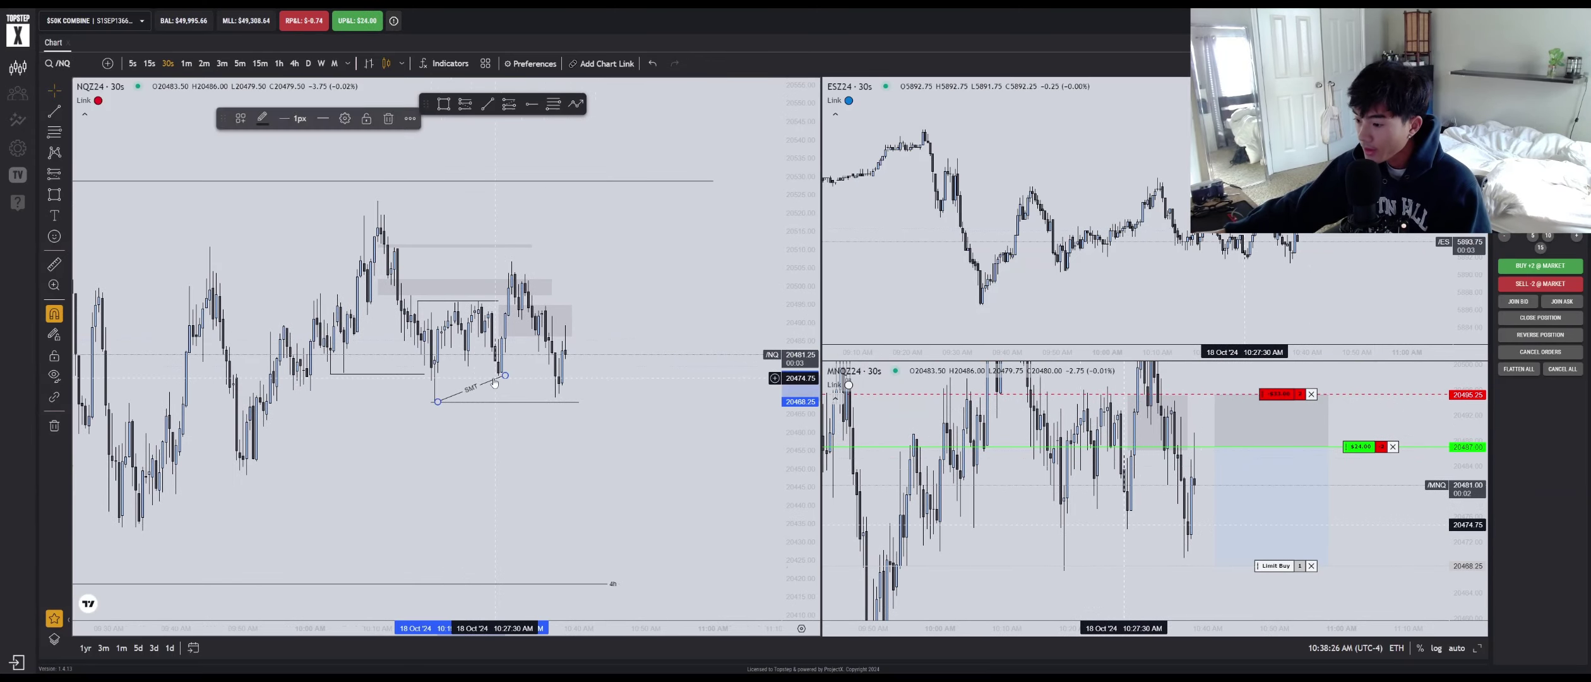
key(Delete)
scroll(1294, 284, down, 4)
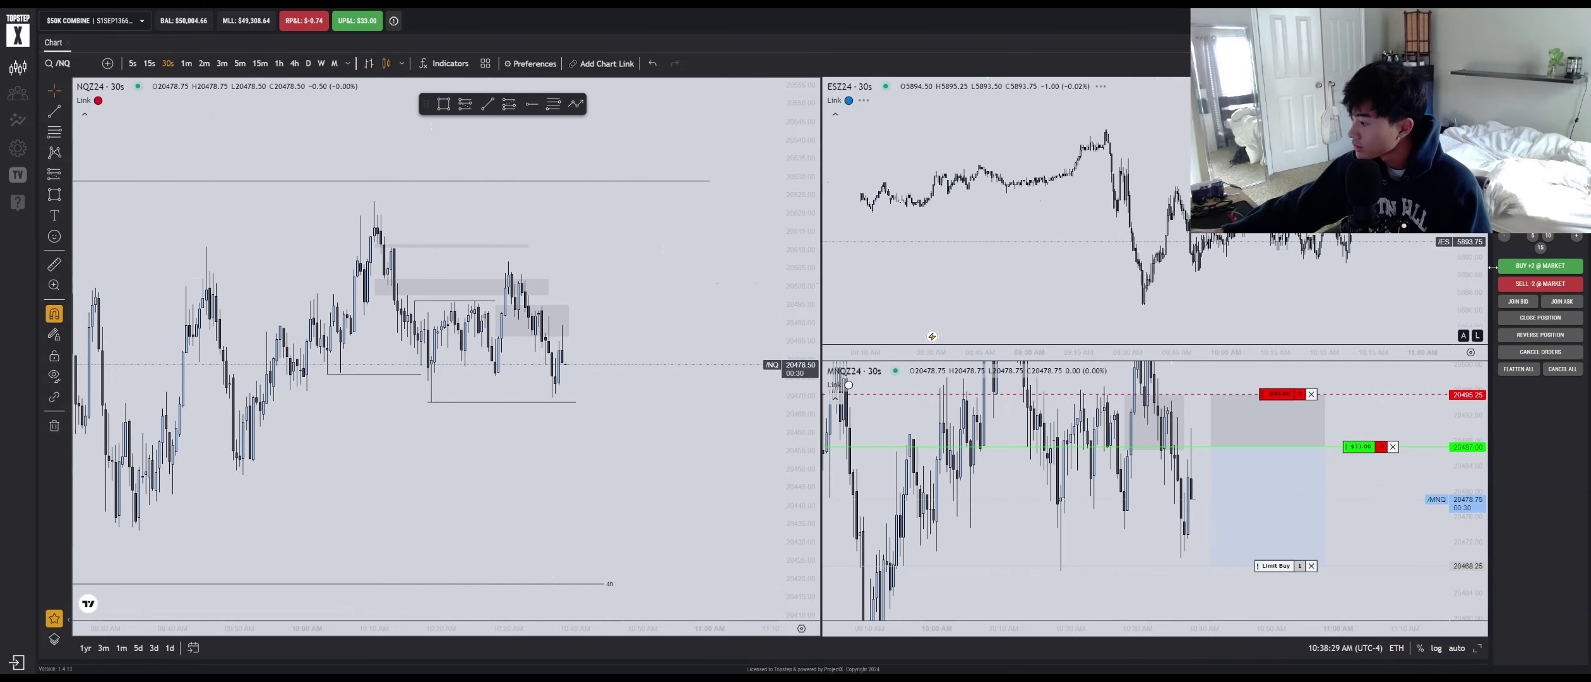
drag(1469, 334, 1467, 242)
scroll(1348, 278, up, 6)
drag(1341, 278, 1265, 192)
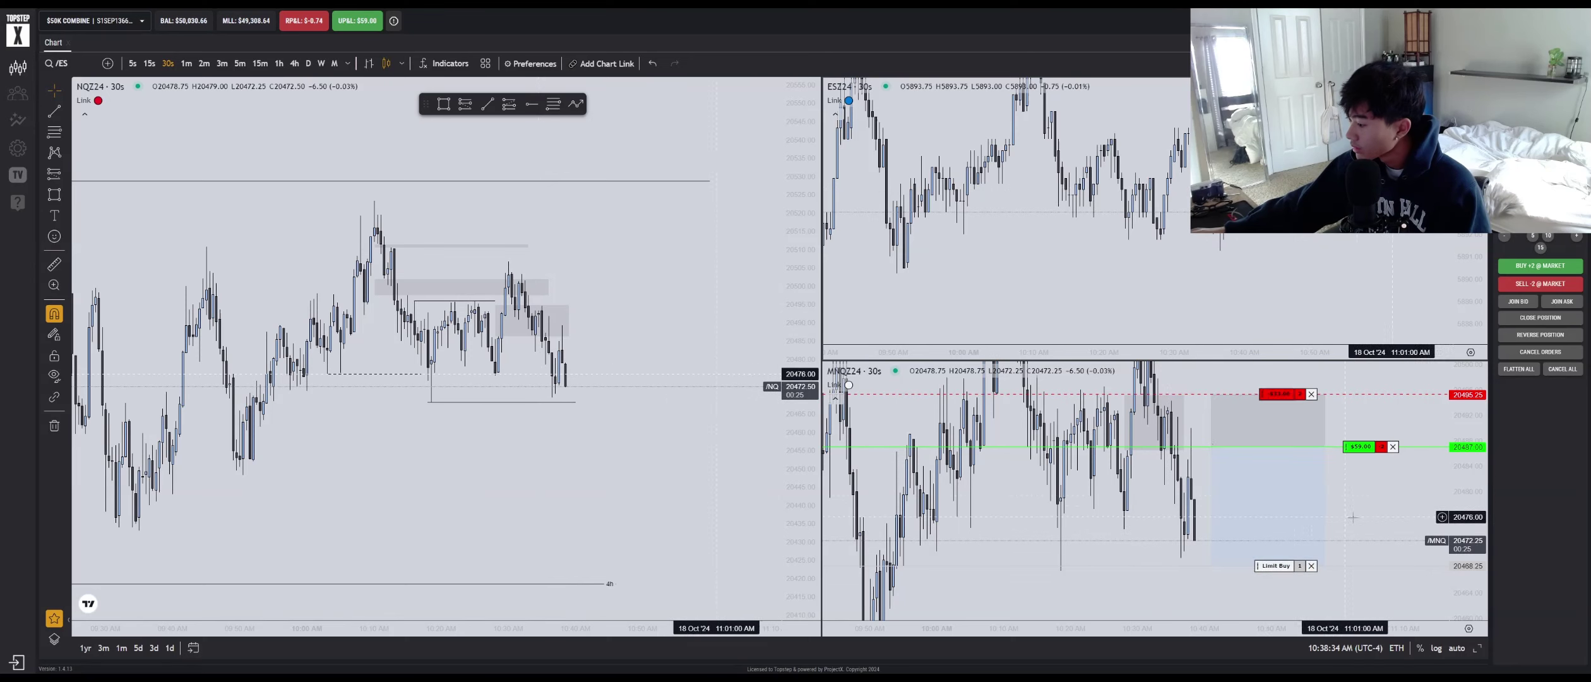
Lower the MNQ limit buy order to 20,467.50 and align the short position drawing's target with it
drag(1367, 522, 1296, 493)
drag(1460, 444, 1460, 469)
drag(1046, 582, 1086, 541)
drag(1181, 491, 1182, 495)
drag(1333, 498, 1297, 489)
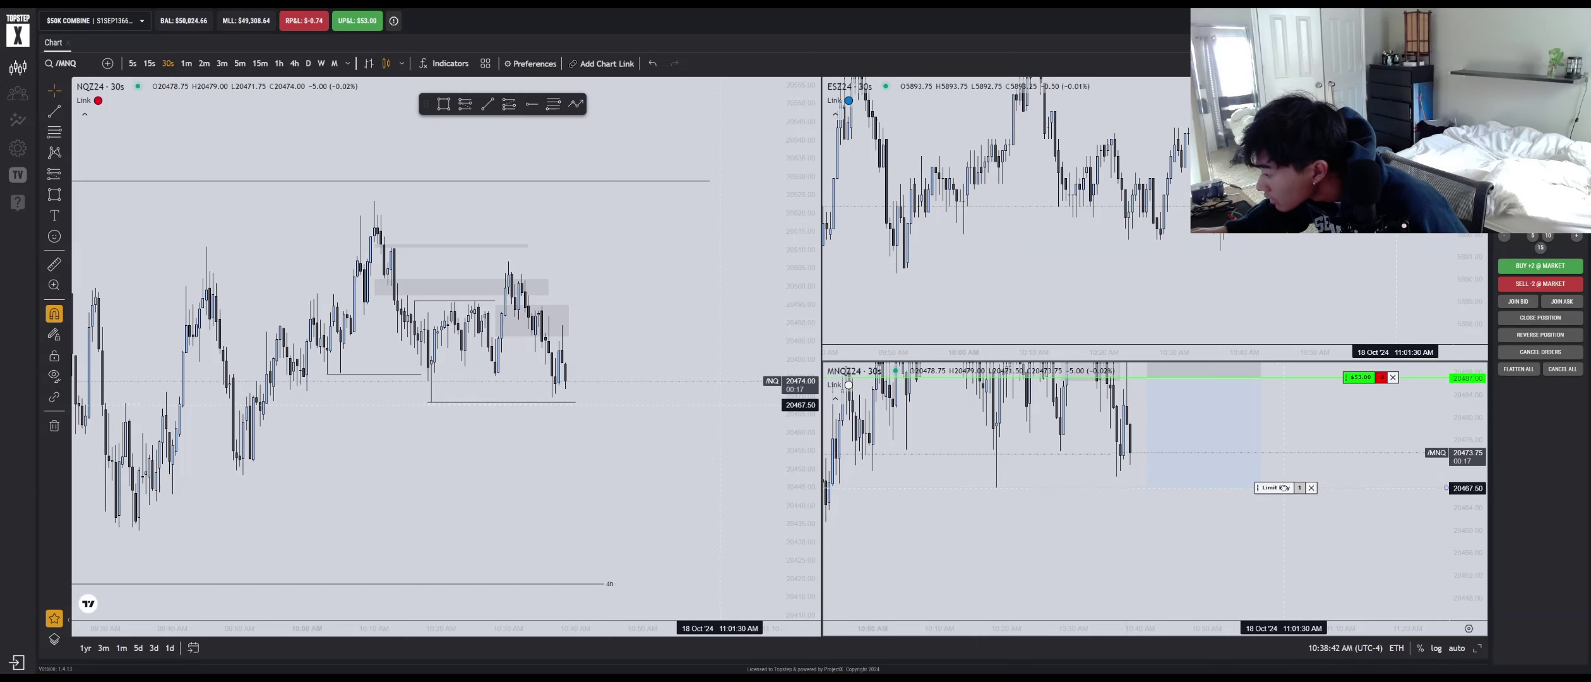
mouse_move(1307, 457)
mouse_down()
mouse_move(1271, 452)
mouse_move(1286, 465)
mouse_up()
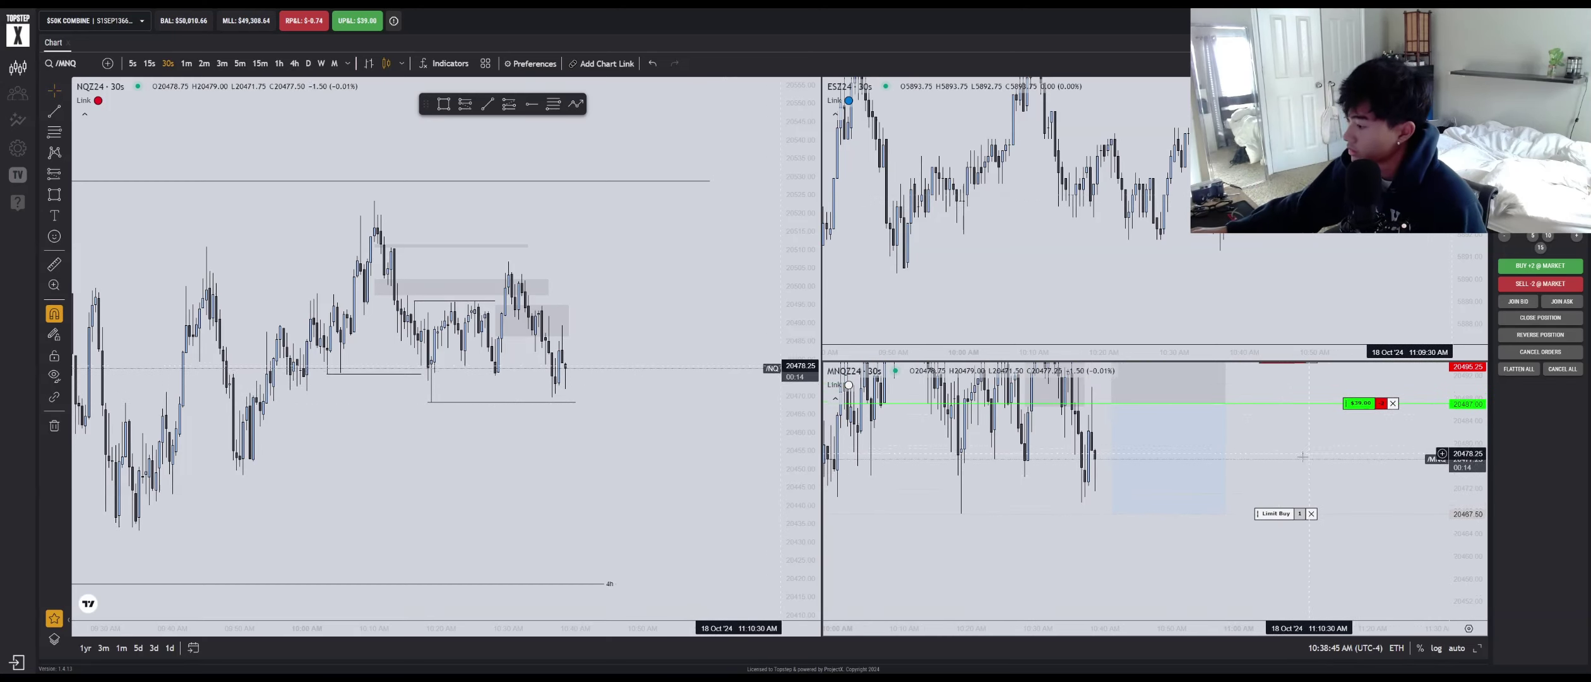
Switch the charts to 1-minute candles and examine MNQ and NQ price action around the short's entry and marked levels
click(187, 64)
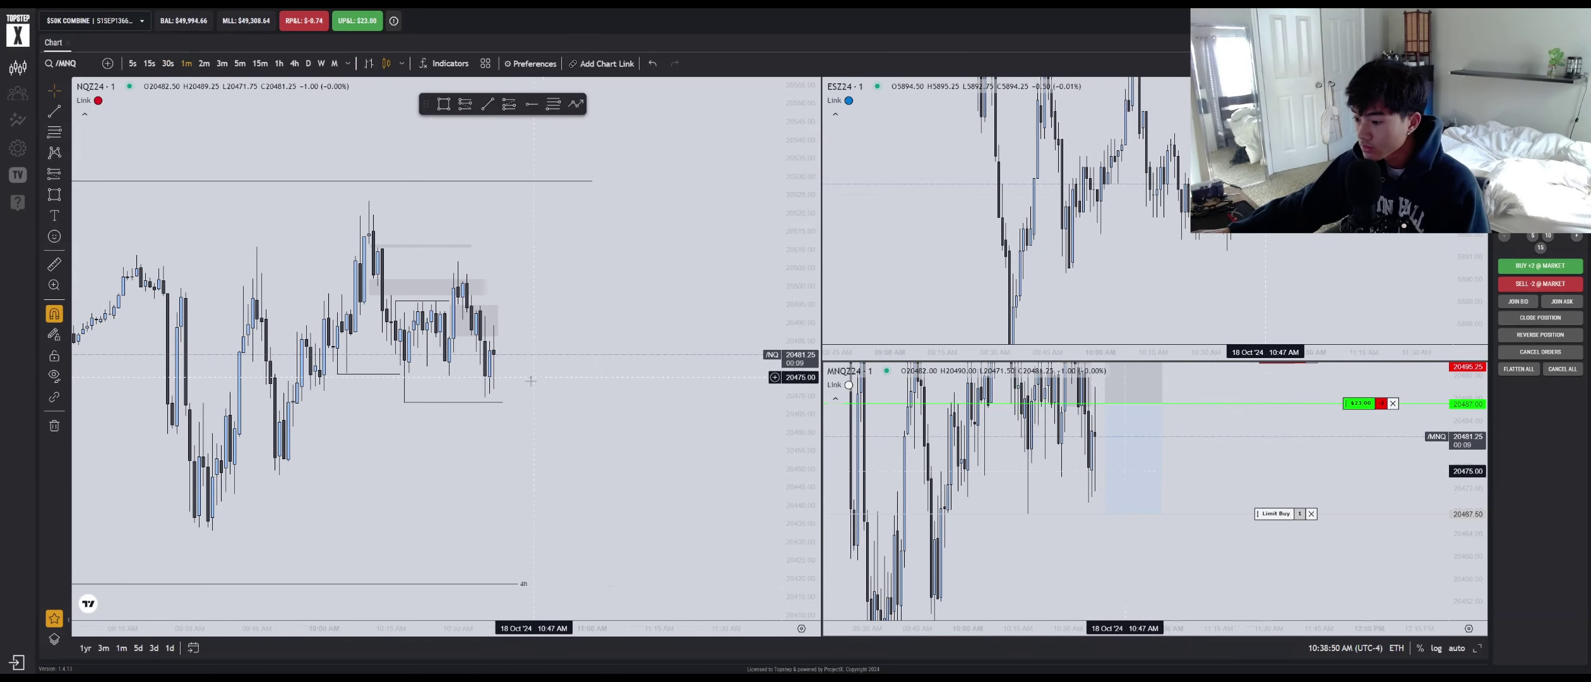
drag(1219, 455, 1298, 461)
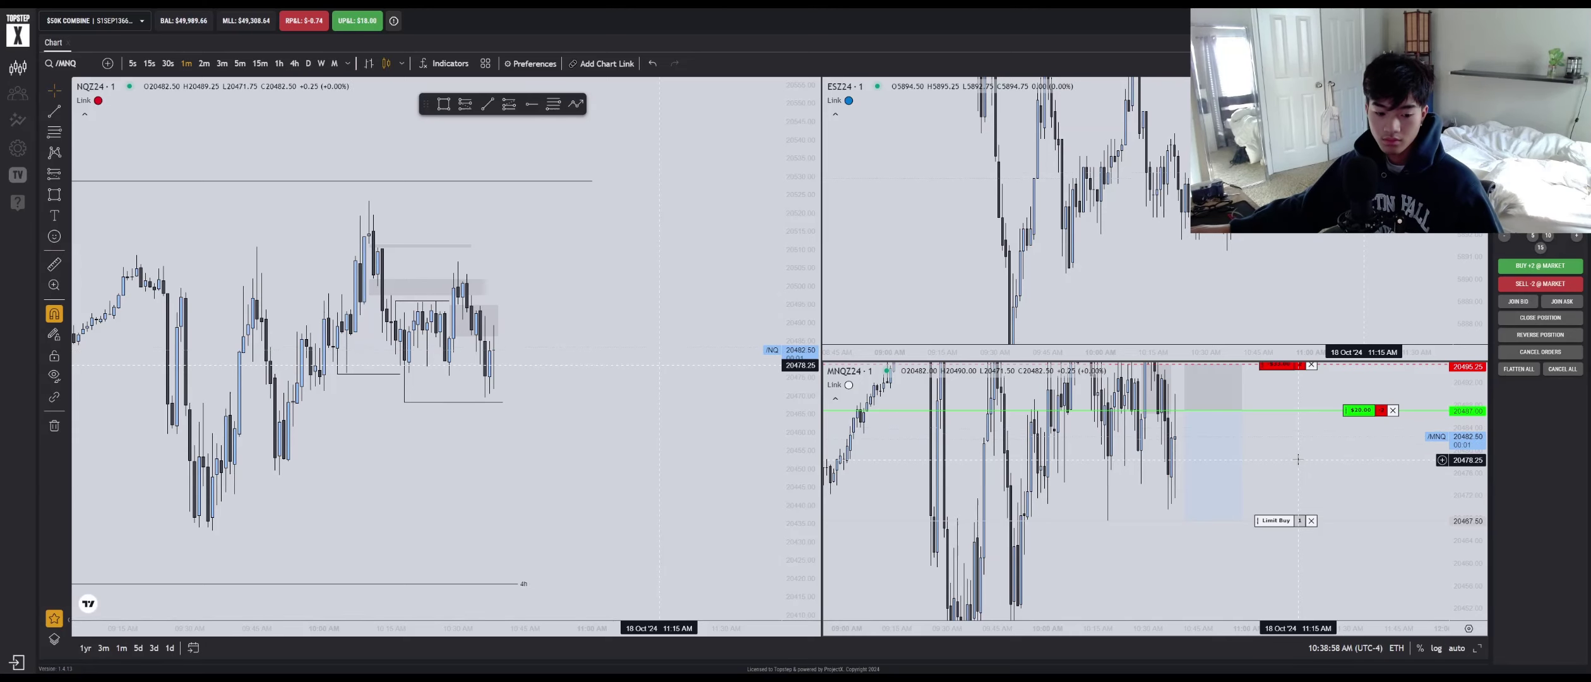
drag(1321, 452, 1294, 467)
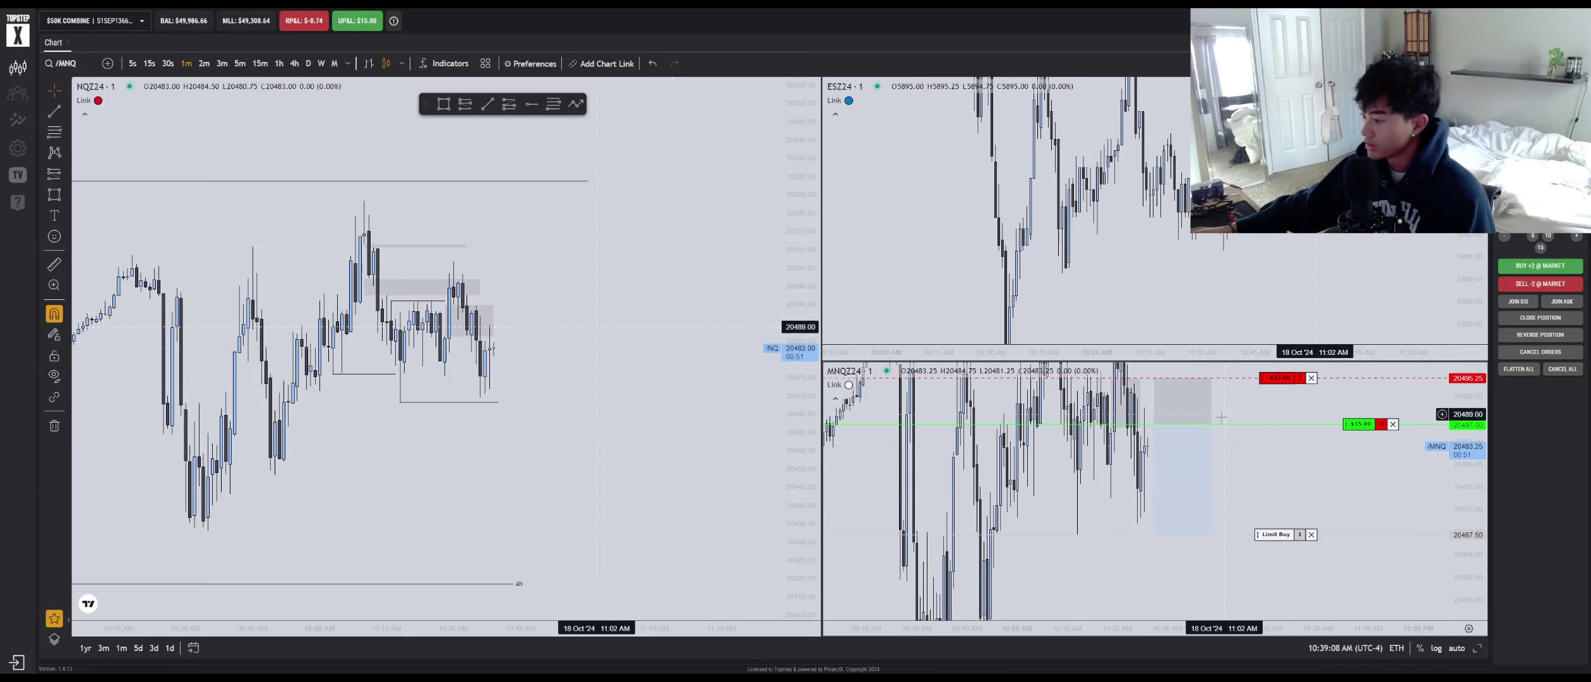
scroll(1231, 457, up, 1)
scroll(726, 401, up, 2)
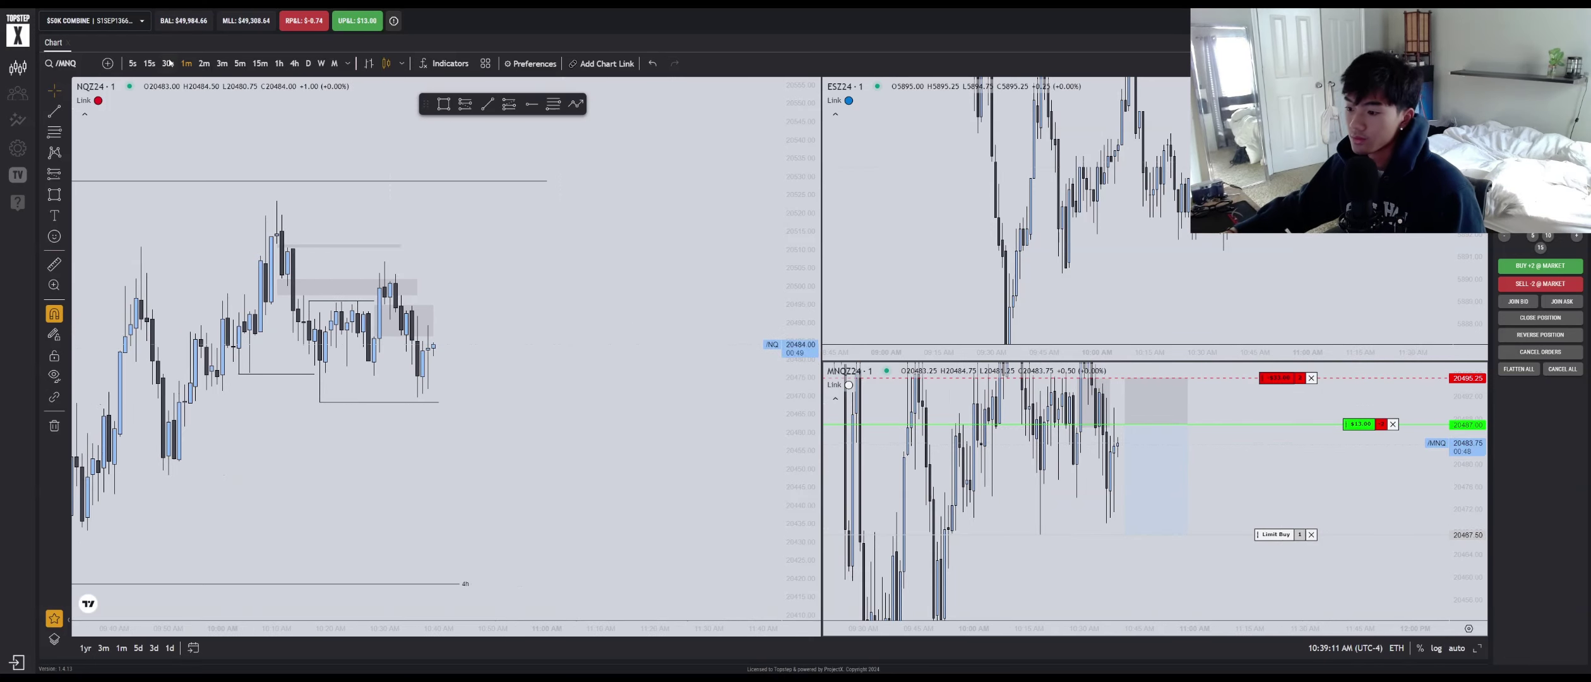
drag(469, 407, 540, 394)
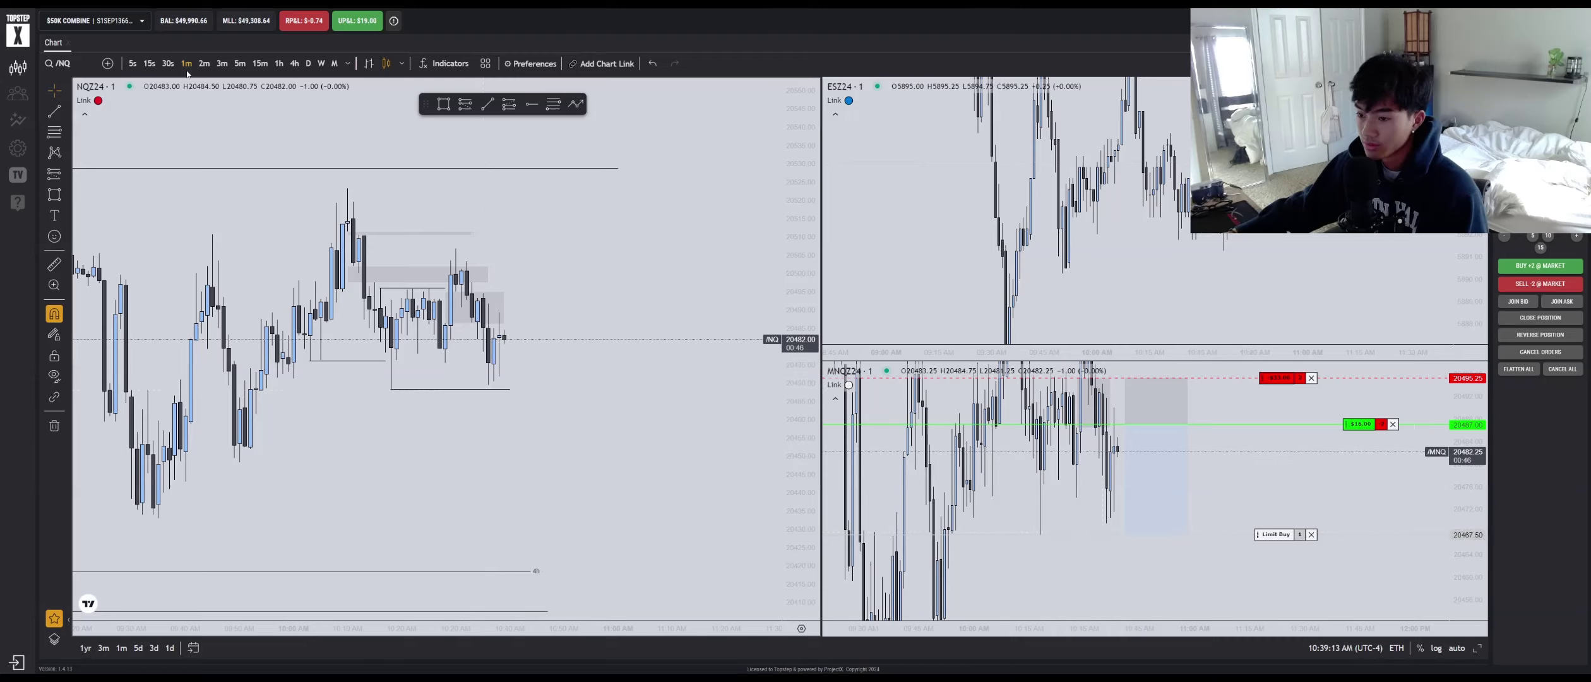
Switch the charts to 15-second candles and examine NQ's recent swings and MNQ's price relative to the entry, stop and limit buy
click(149, 64)
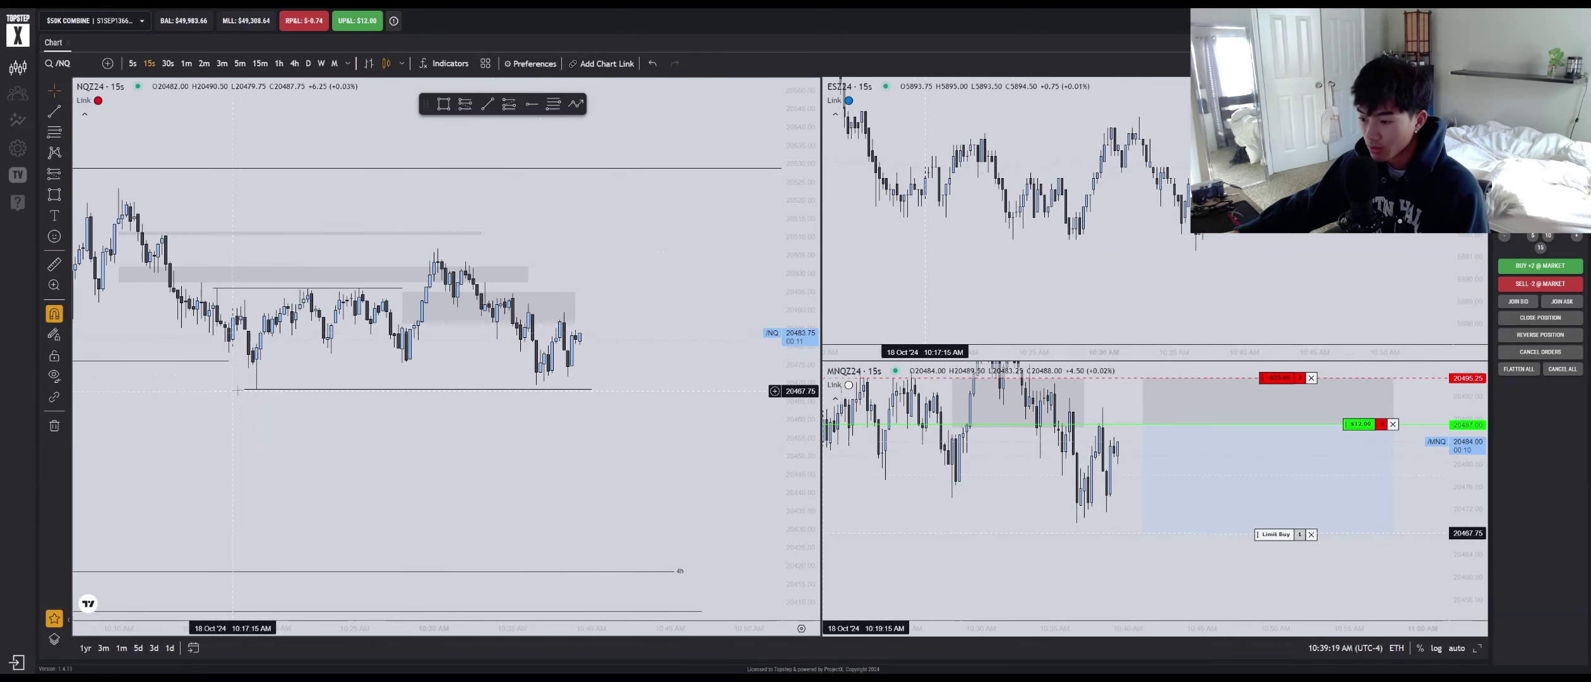
scroll(630, 345, down, 8)
drag(800, 404, 800, 278)
scroll(682, 295, up, 7)
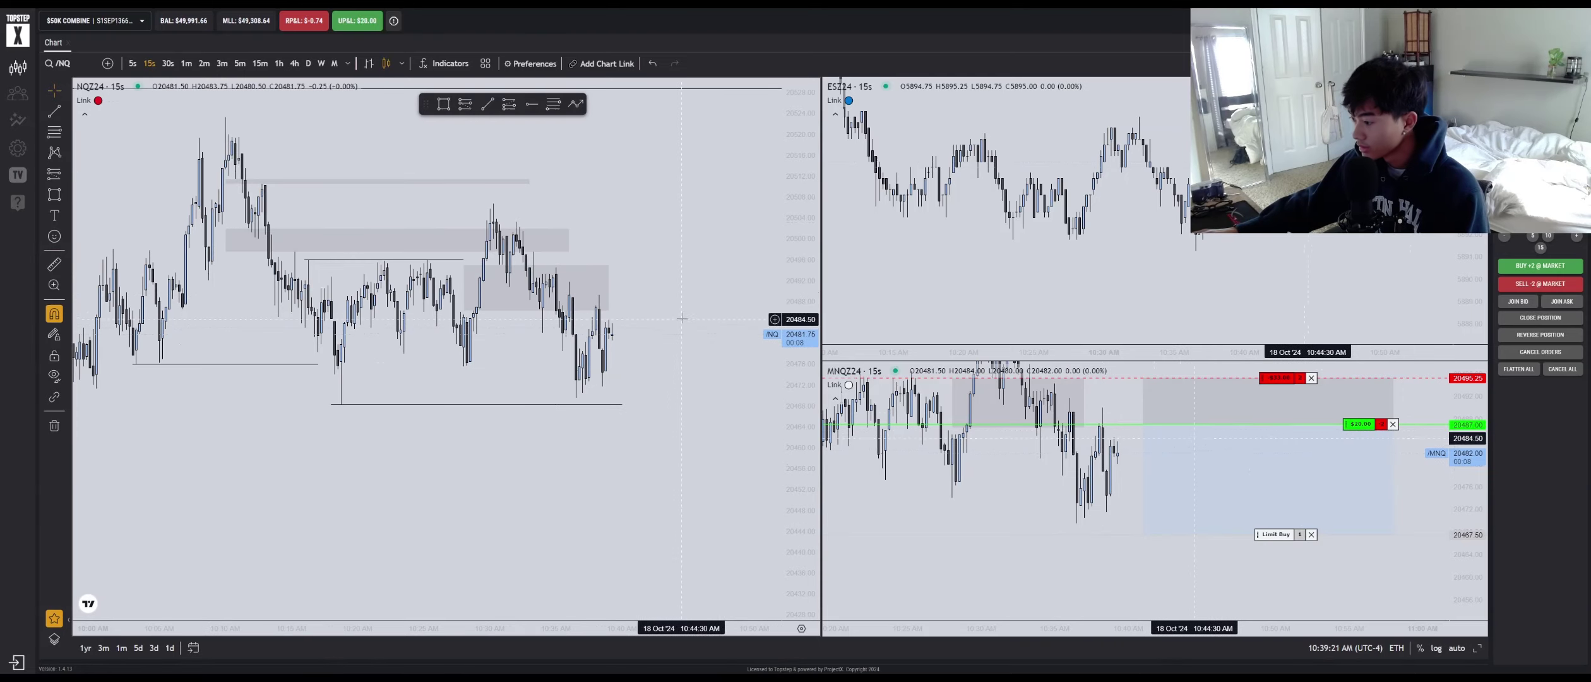
mouse_move(1074, 452)
mouse_down()
mouse_move(1095, 454)
mouse_move(1070, 473)
mouse_move(1085, 448)
mouse_up()
scroll(1093, 508, down, 1)
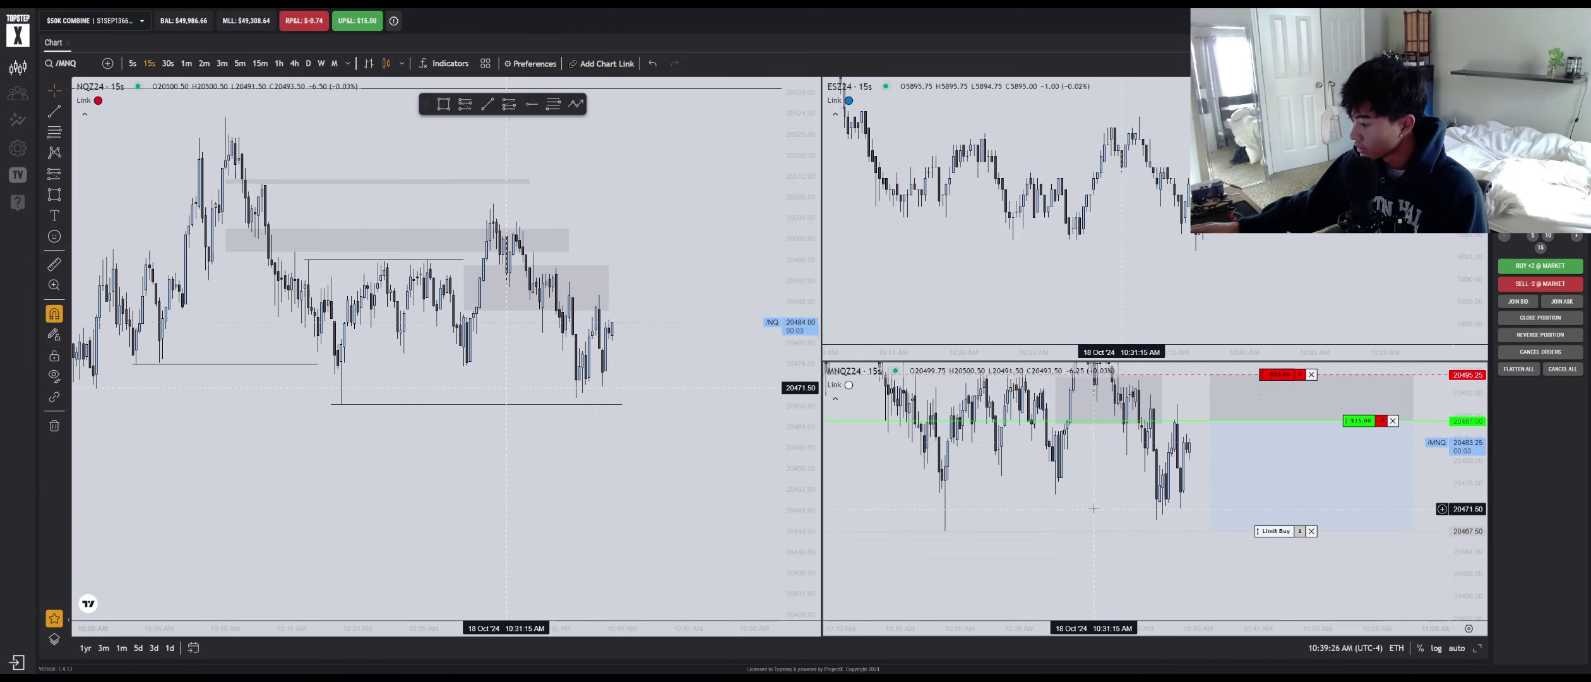
scroll(1092, 508, down, 3)
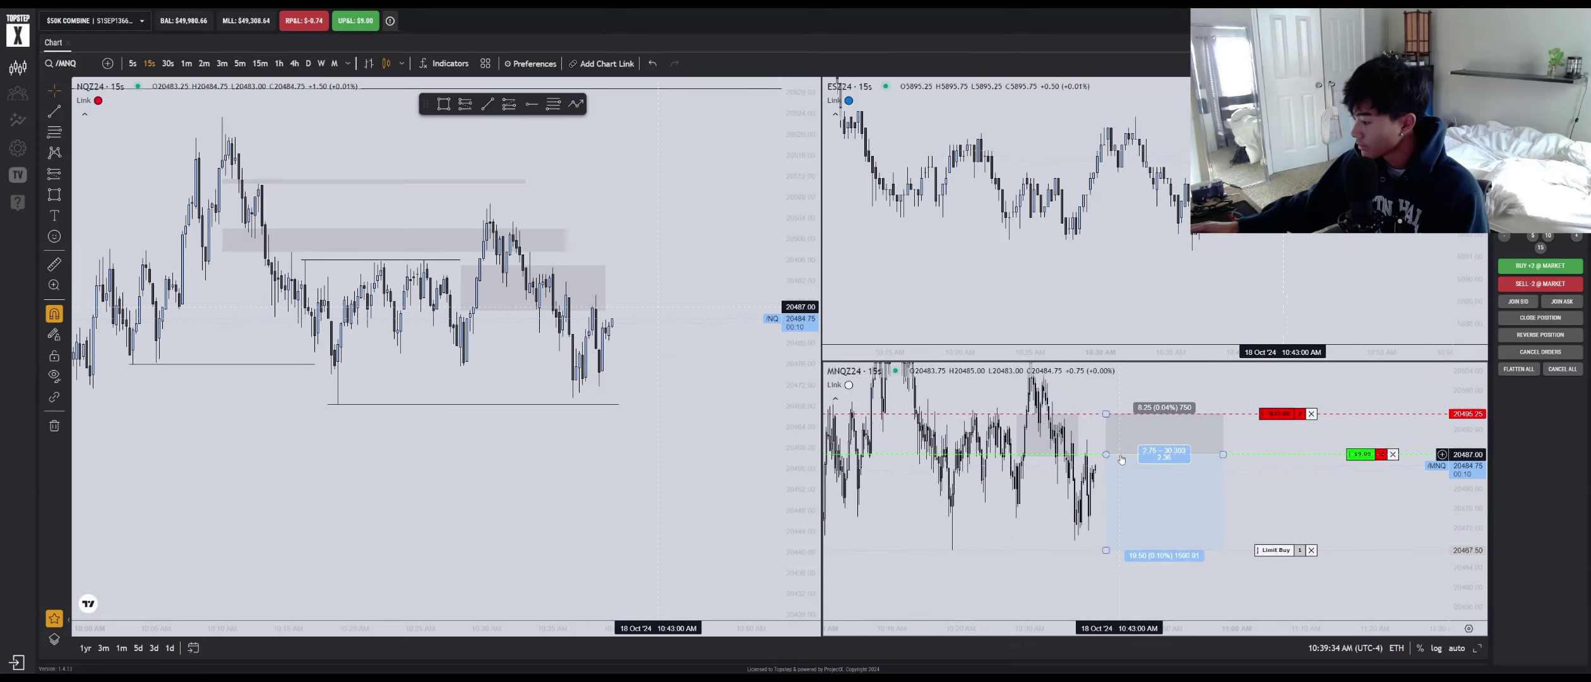
scroll(538, 311, down, 1)
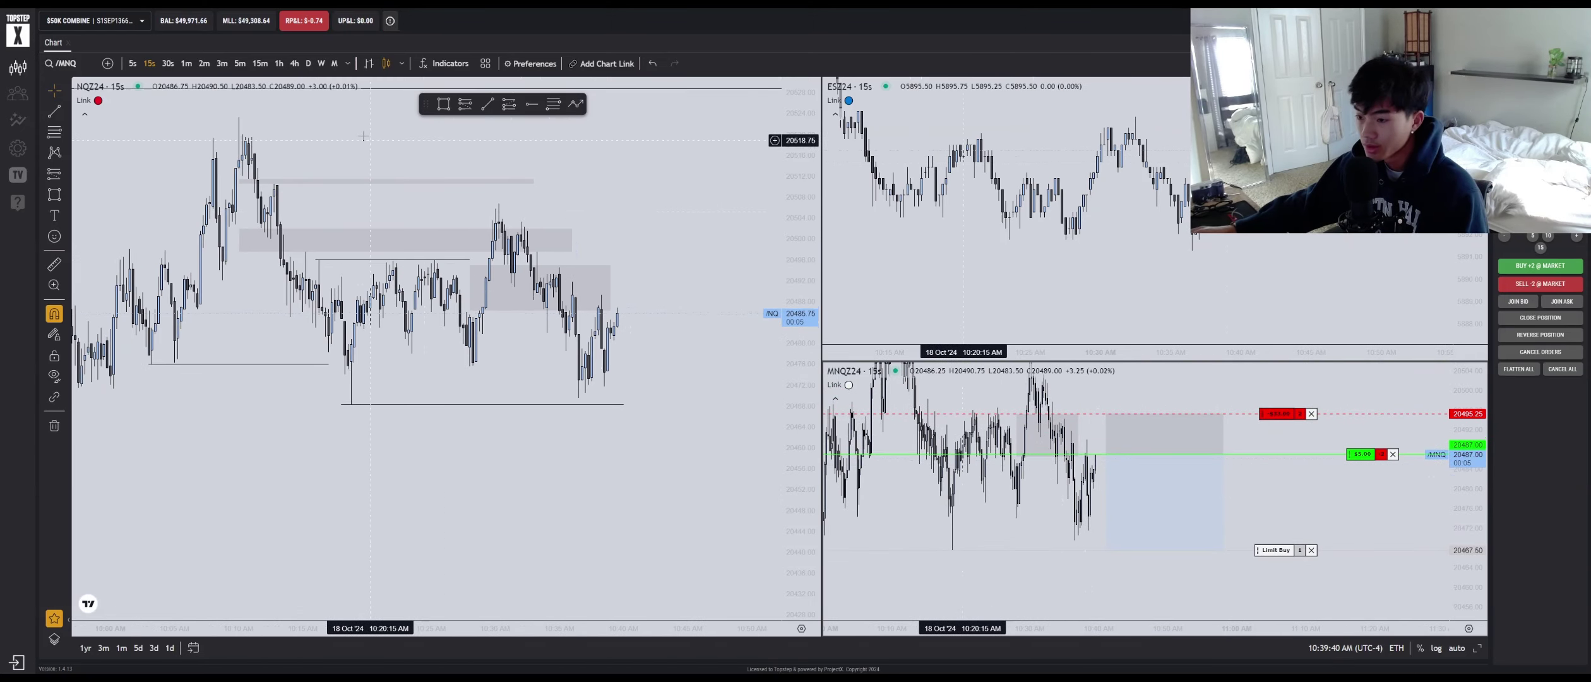
Return the charts to 1-minute candles and compare the recent highs and lows on NQ, MNQ and ES
click(186, 64)
scroll(575, 256, up, 5)
drag(565, 258, 630, 271)
scroll(630, 271, up, 1)
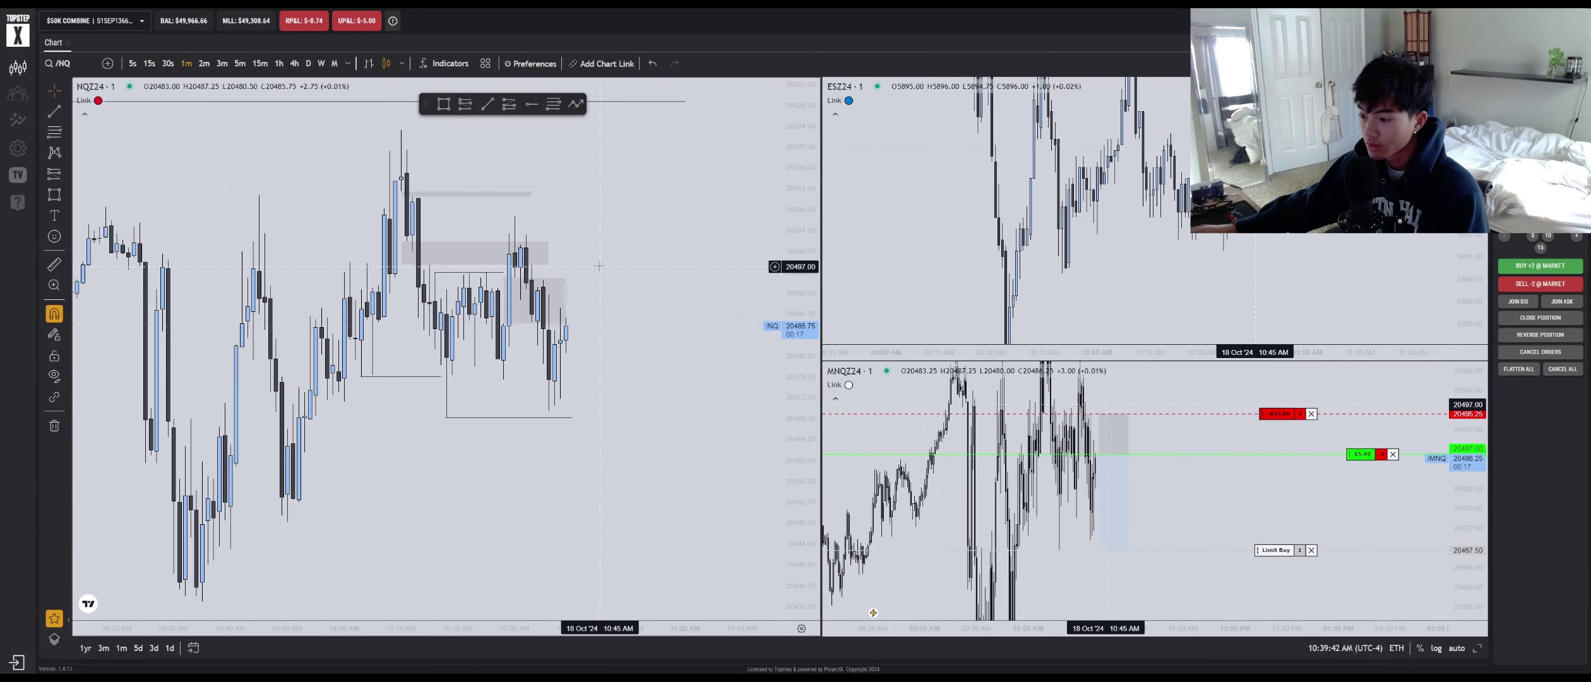
scroll(1102, 458, up, 3)
drag(1045, 487, 1237, 482)
scroll(1225, 480, up, 2)
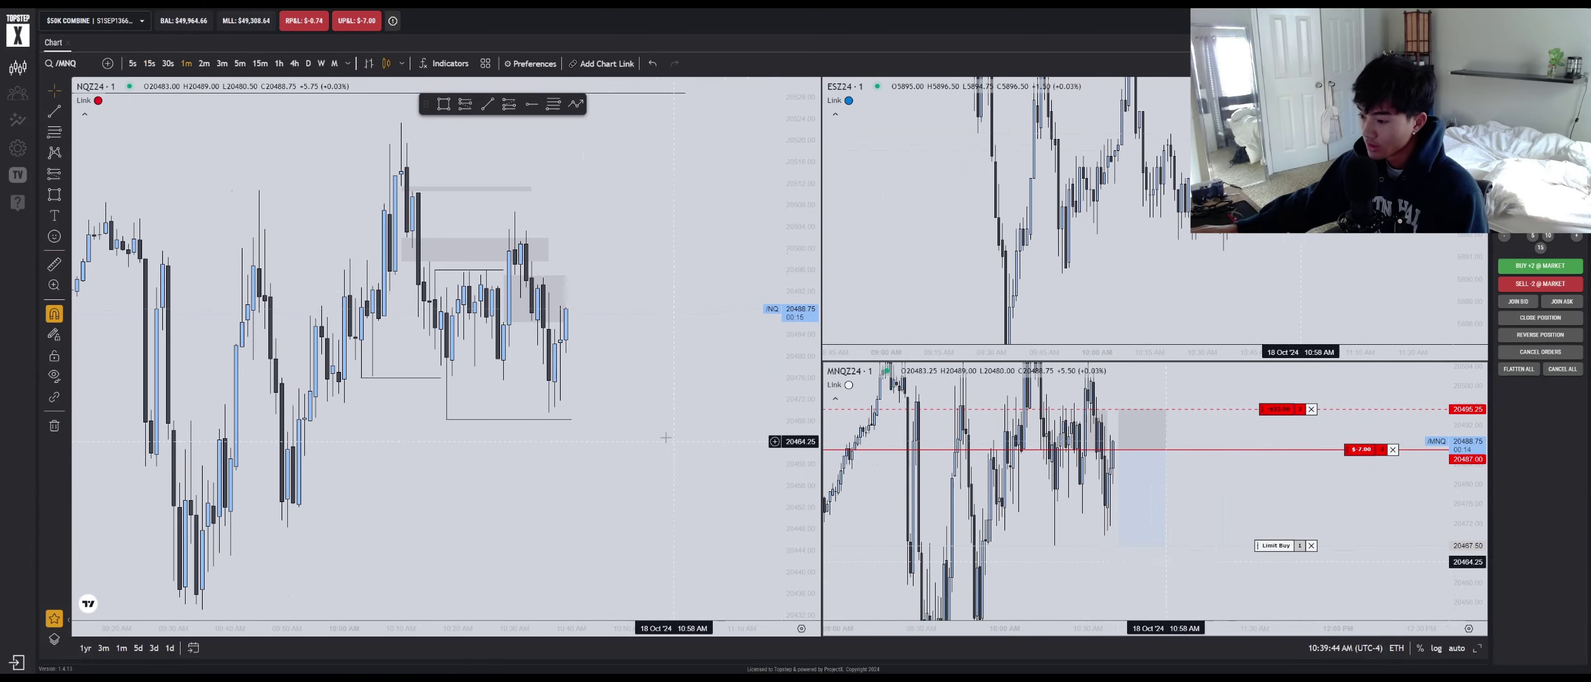
scroll(632, 426, up, 2)
drag(576, 399, 754, 408)
drag(1193, 489, 1311, 509)
drag(1257, 206, 1242, 277)
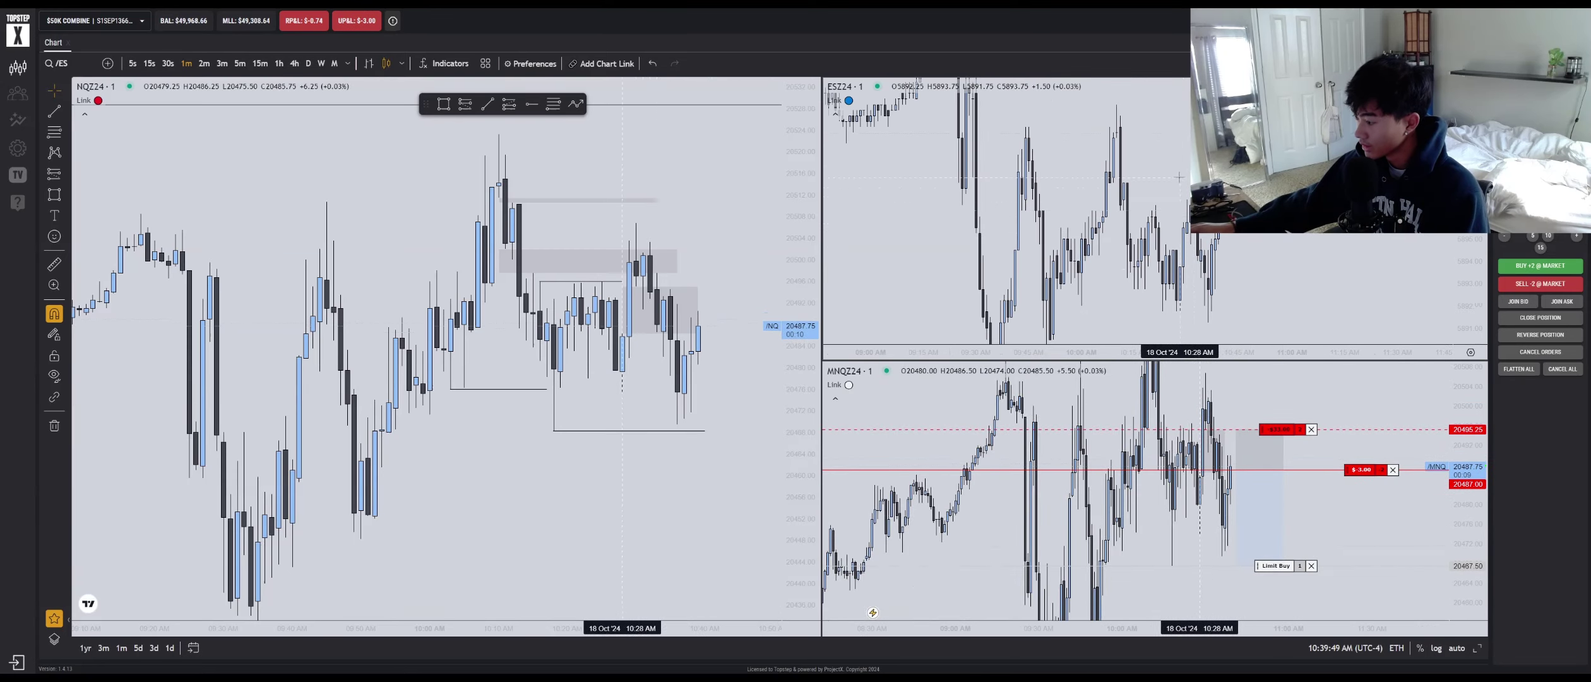
Extend the grey zone rectangle on the MNQ chart to 10:45 AM
scroll(1255, 488, up, 2)
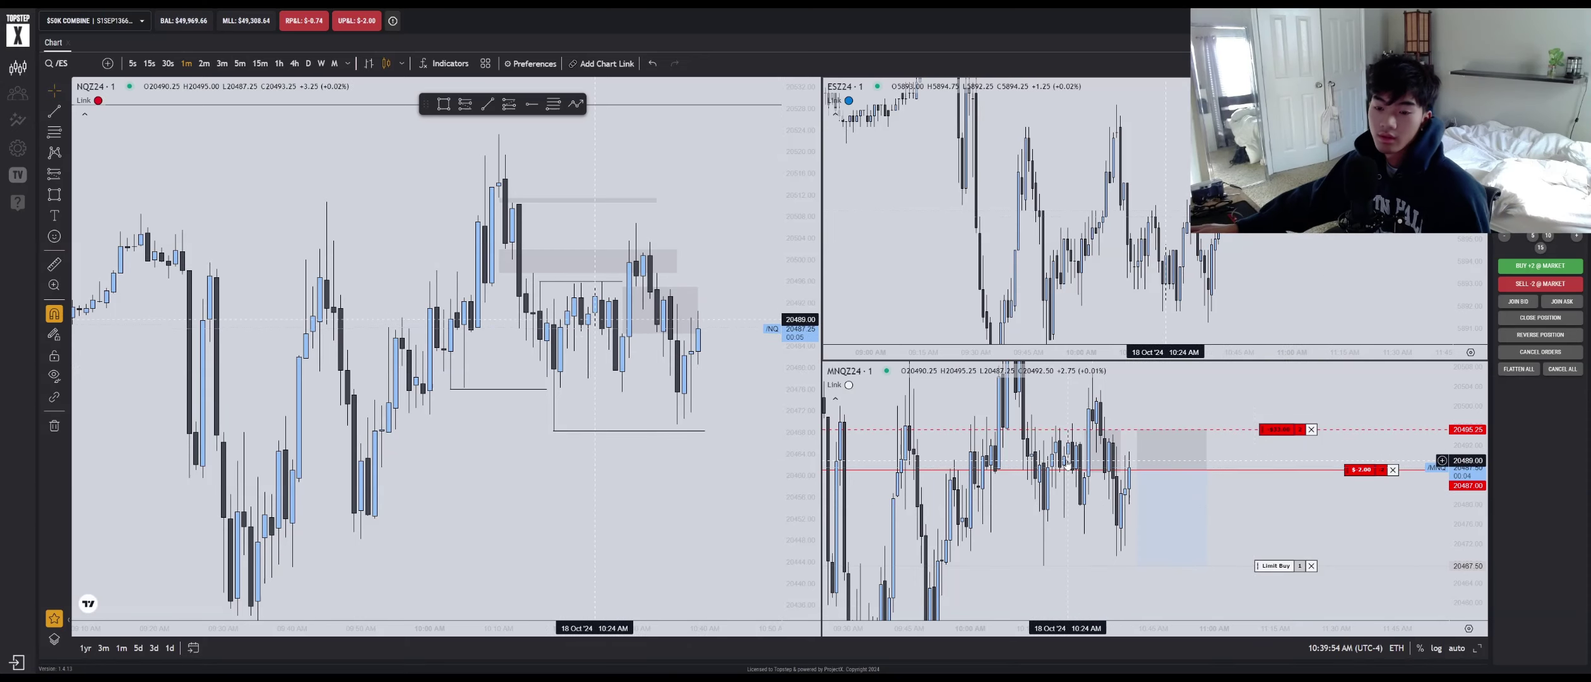
click(1153, 450)
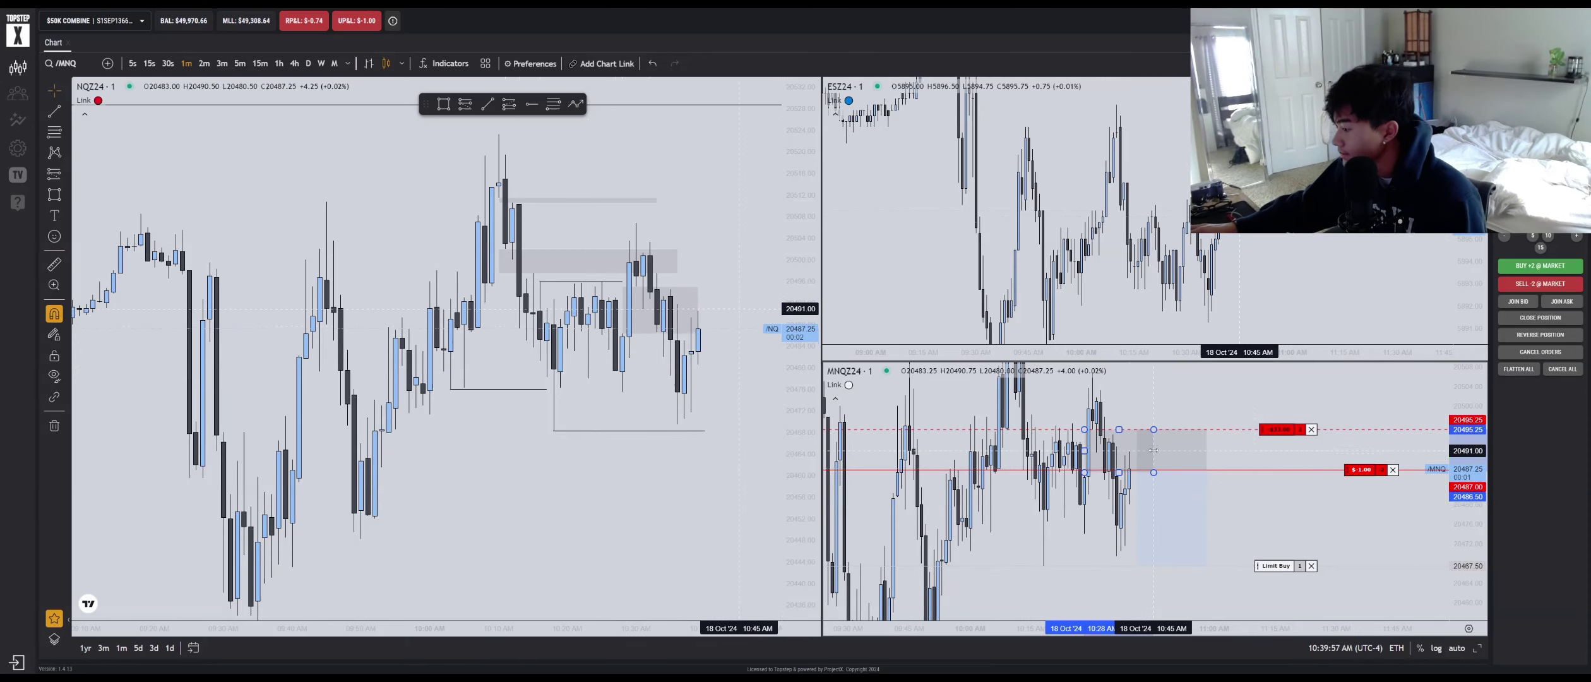
click(1240, 436)
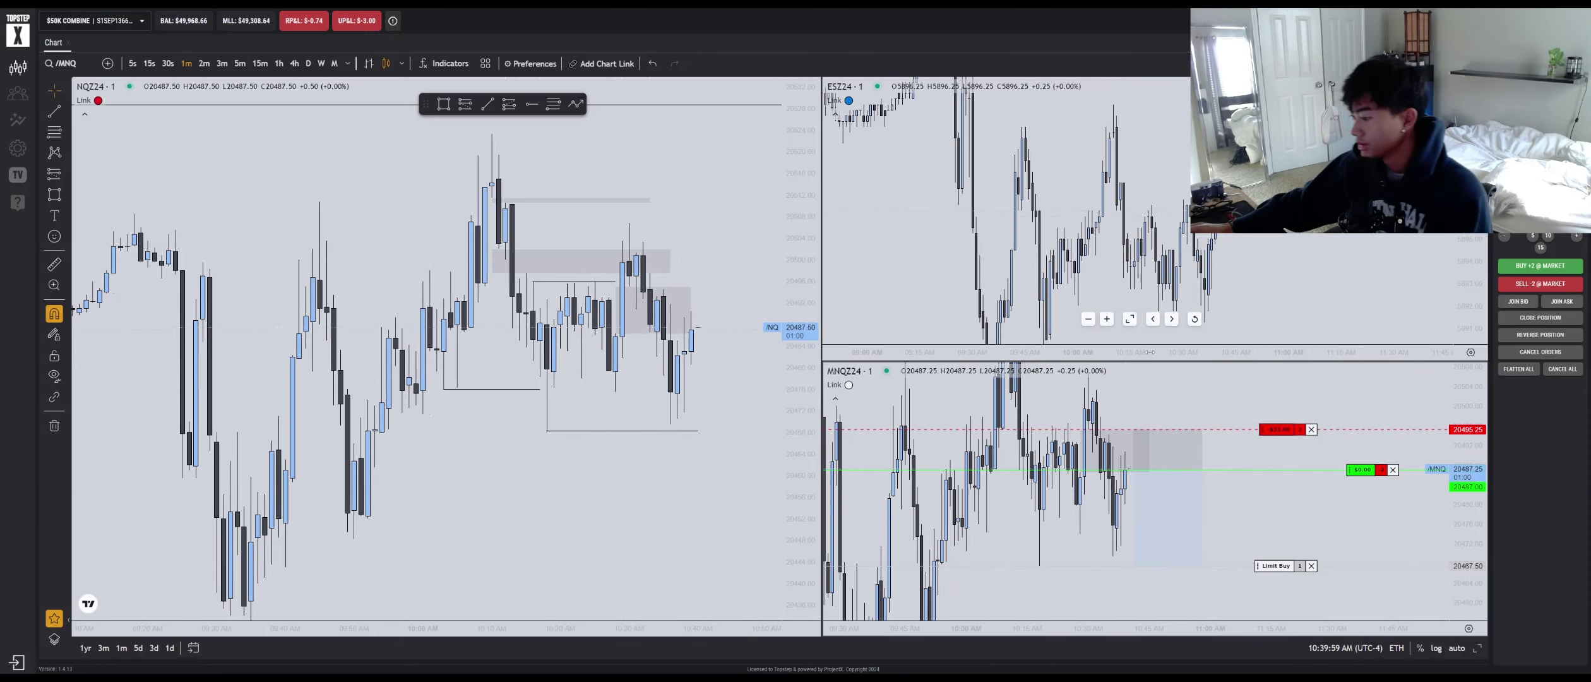
Switch the charts to 30-second candles and examine ES structure and MNQ's price relative to the short's entry and stop loss
click(168, 63)
drag(1073, 628, 1155, 628)
drag(1464, 555, 1464, 409)
drag(997, 478, 1093, 500)
drag(1460, 423, 1456, 542)
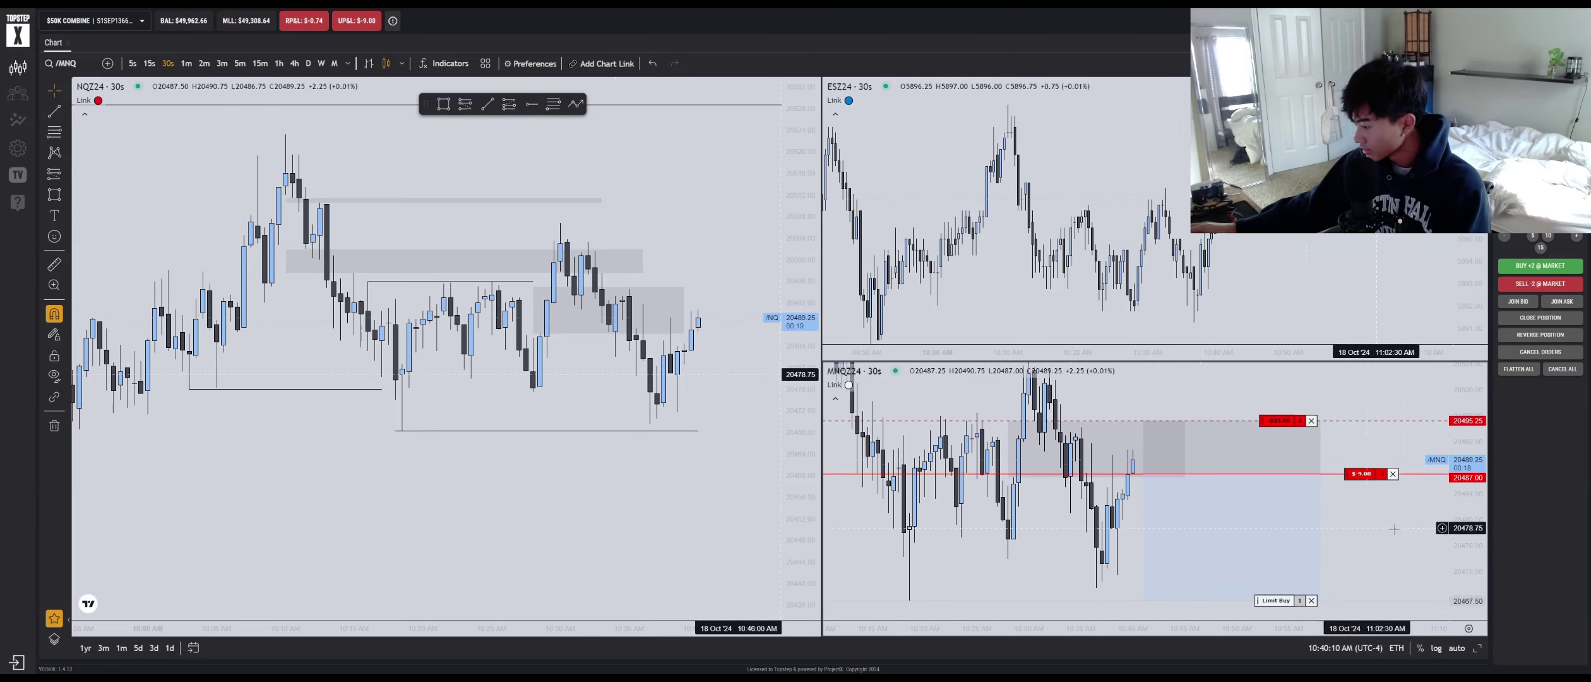
scroll(1410, 527, down, 3)
click(1272, 459)
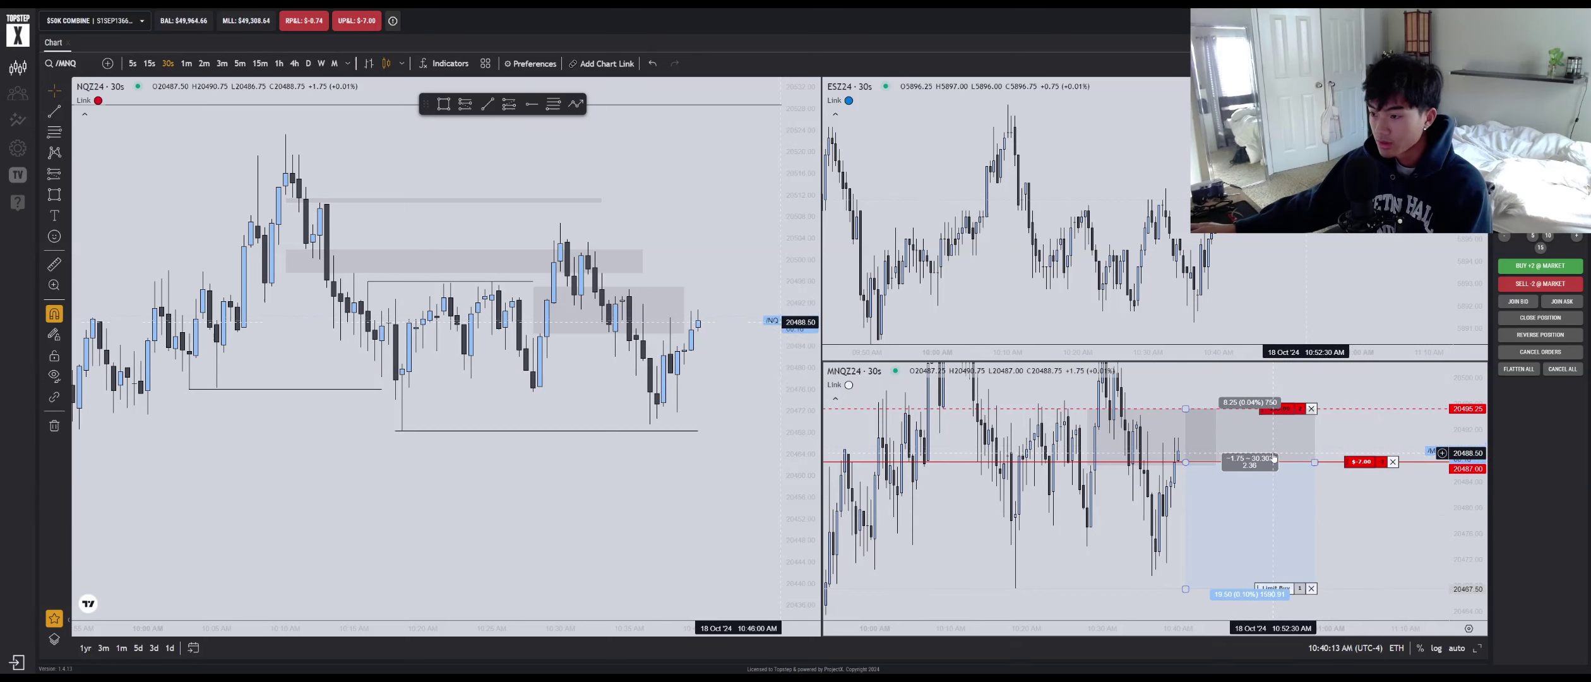
drag(1383, 515, 1359, 496)
drag(1449, 479, 1447, 500)
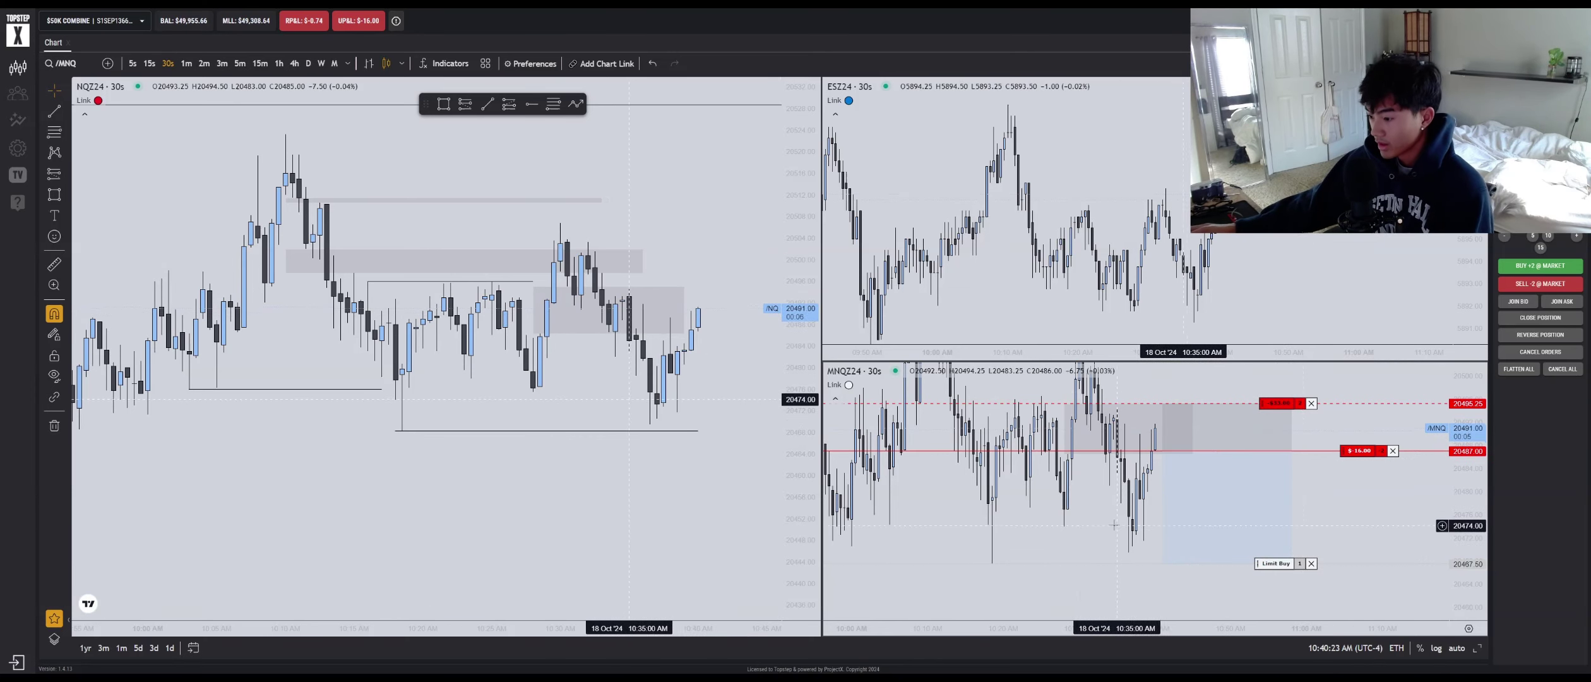
drag(1340, 504, 1327, 512)
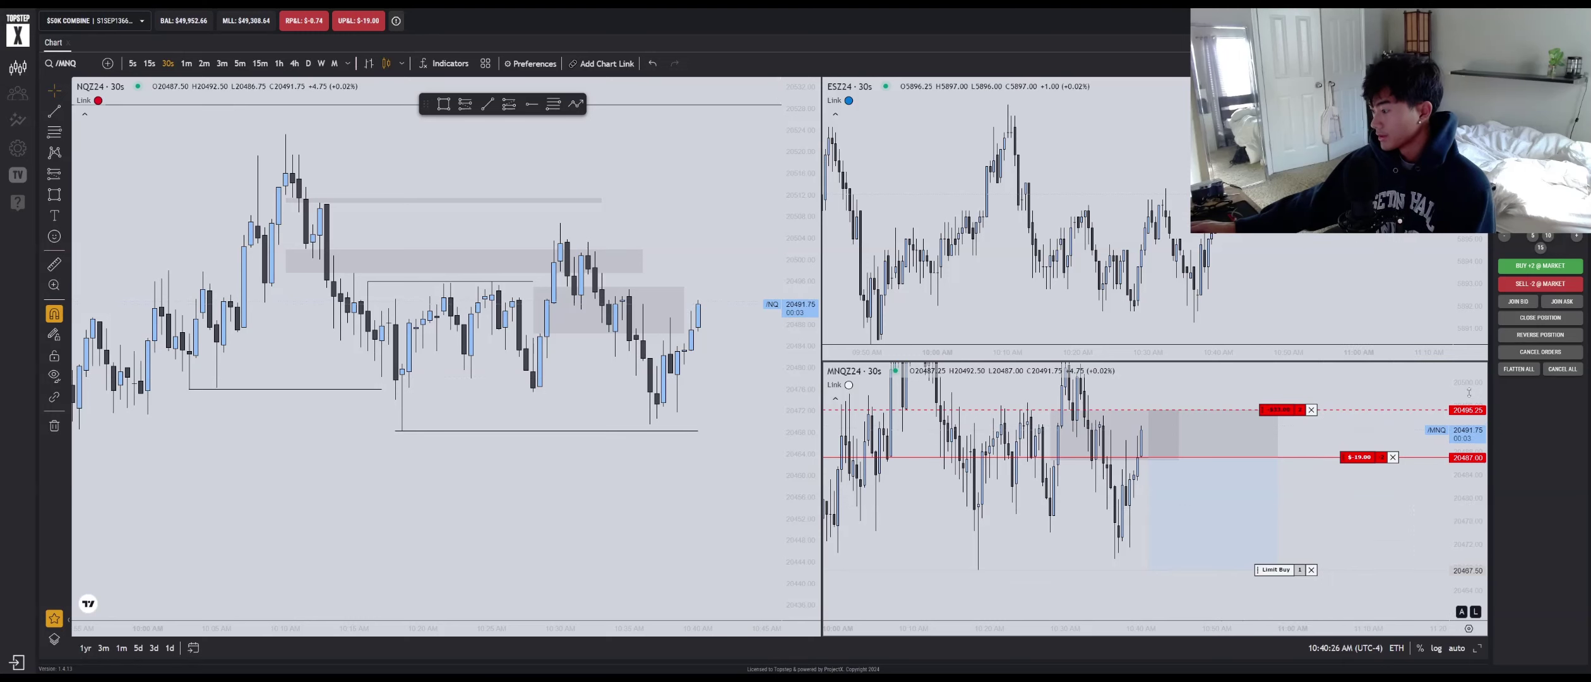
drag(1468, 467, 1468, 545)
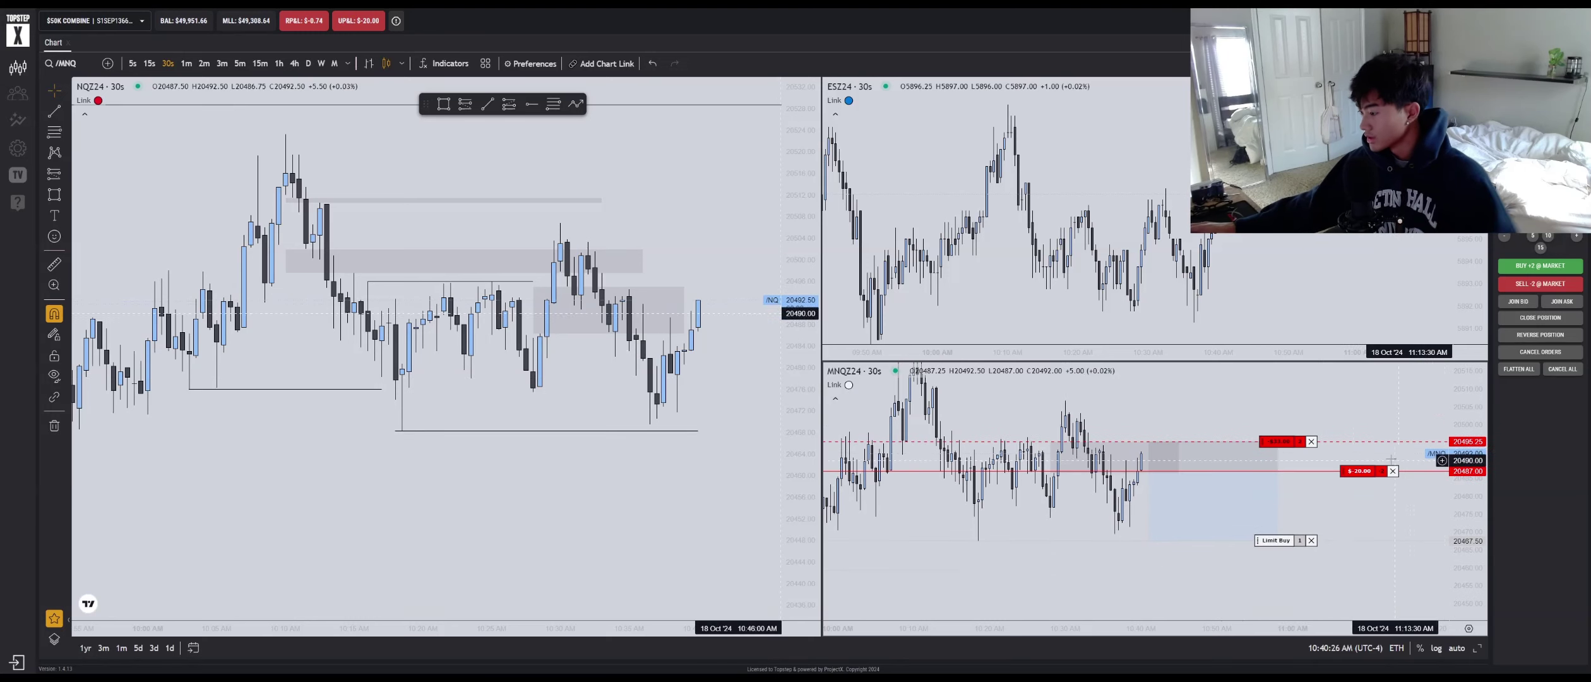
Draw a horizontal line on the ES chart from the swing high at about 10:32 AM to about 10:40:30 AM
click(1162, 172)
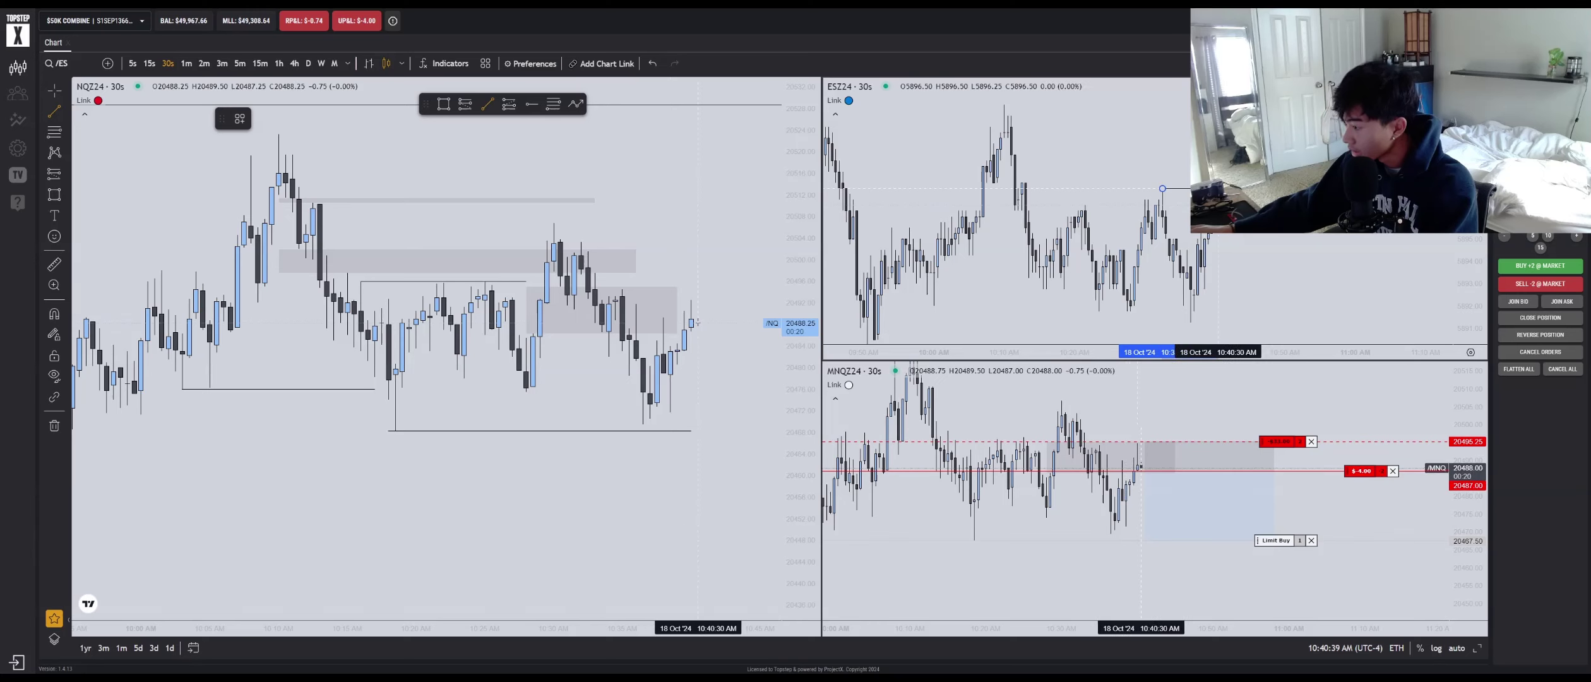
shift+click(1219, 188)
drag(1459, 532, 1459, 526)
scroll(1459, 526, up, 5)
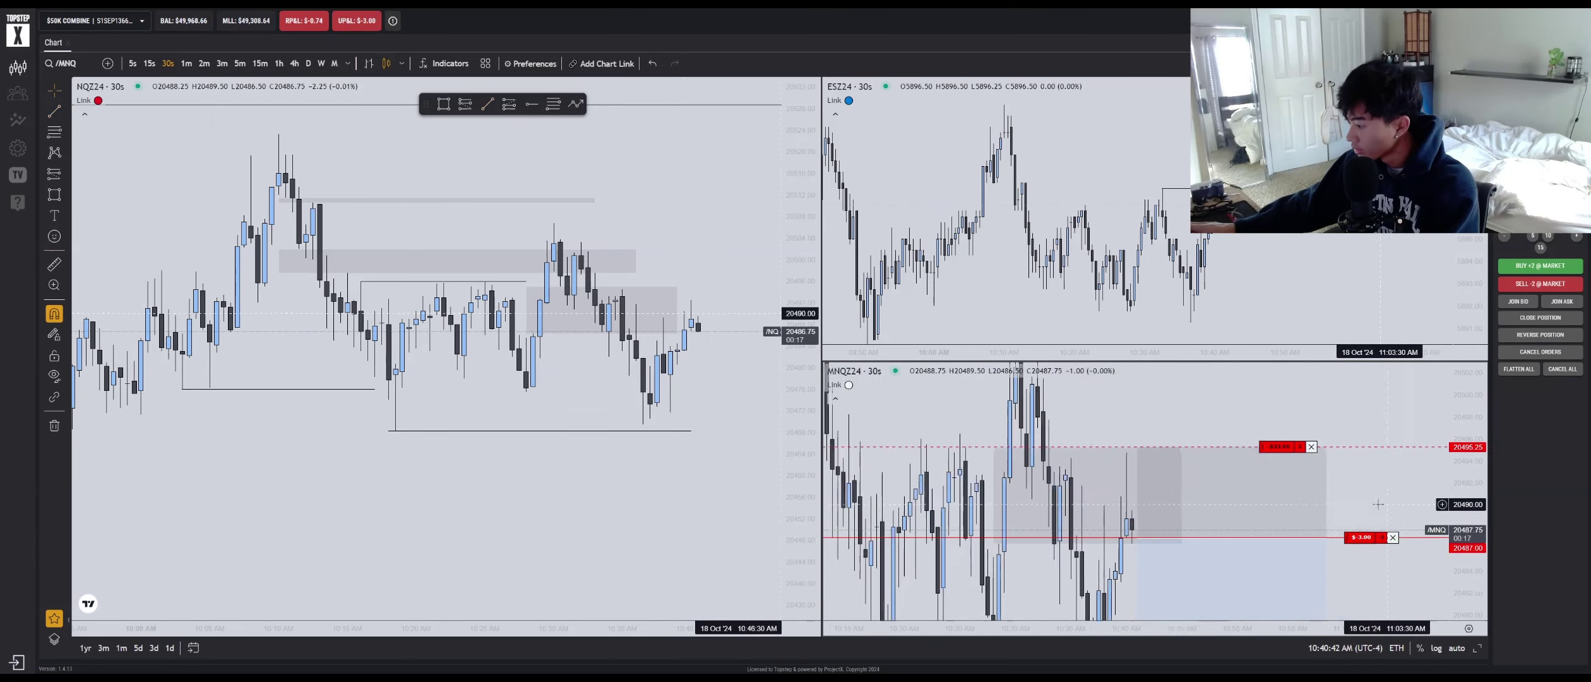
scroll(1408, 430, down, 3)
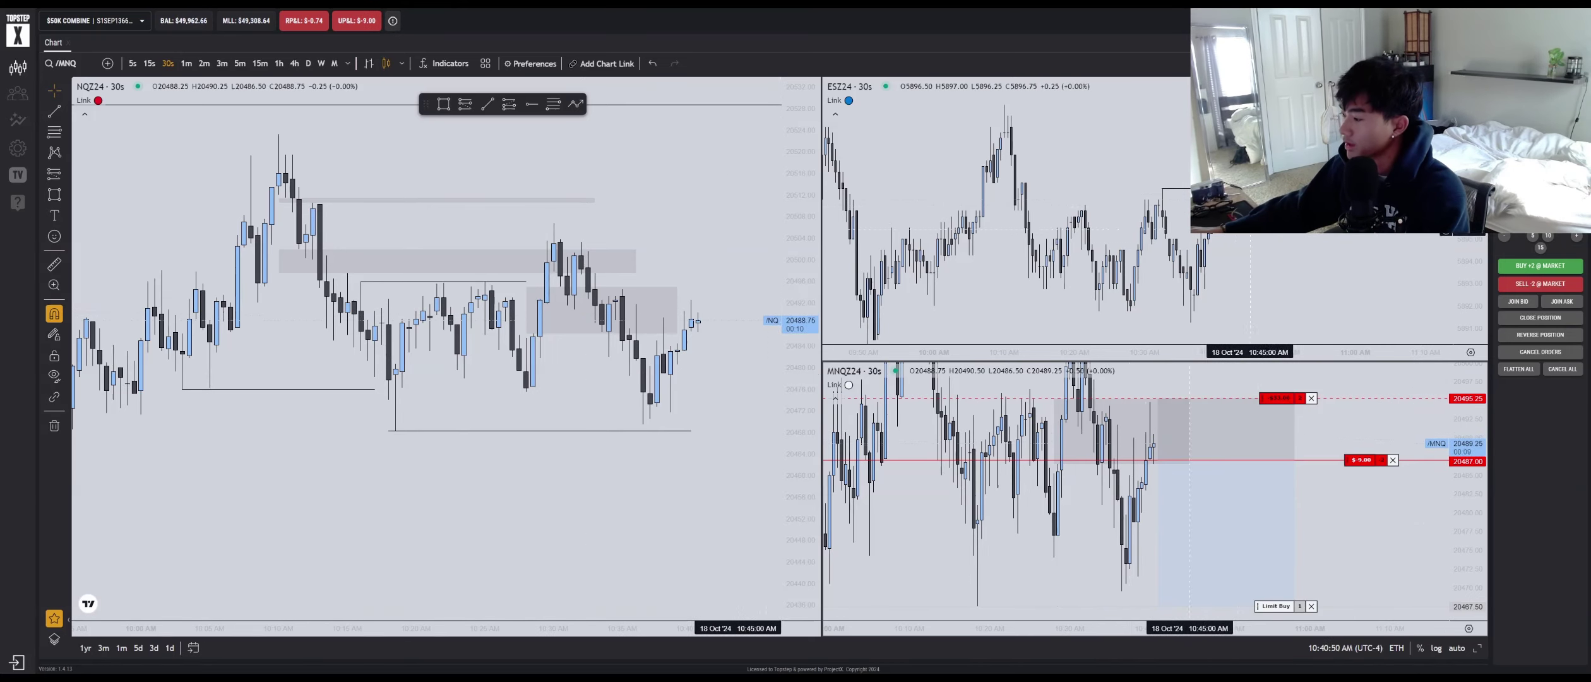
Extend the horizontal line at the ES swing high to 10:41:30 AM
click(1162, 188)
click(1225, 188)
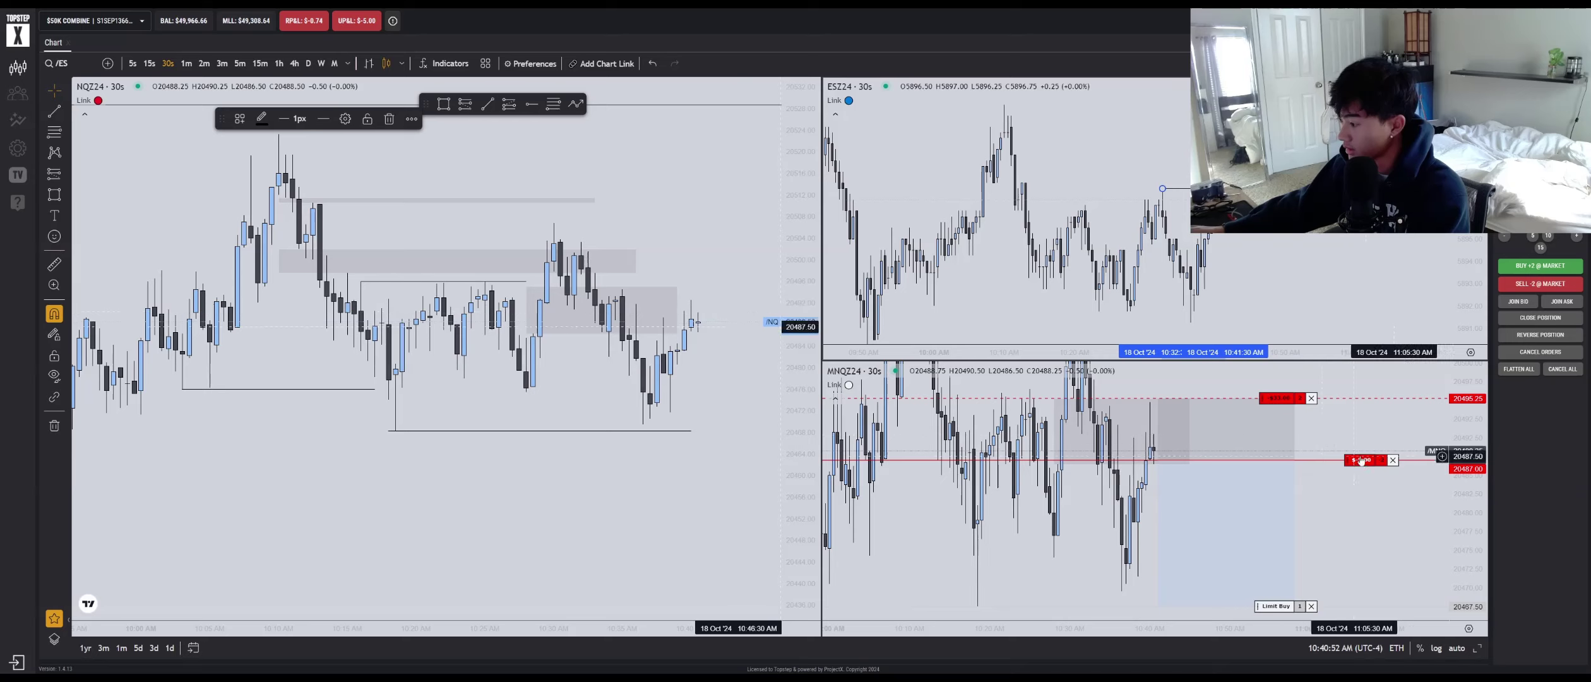
Compare the charts on 5-minute and 1-minute candles and examine NQ and MNQ price action around the open short
drag(1466, 451, 1467, 537)
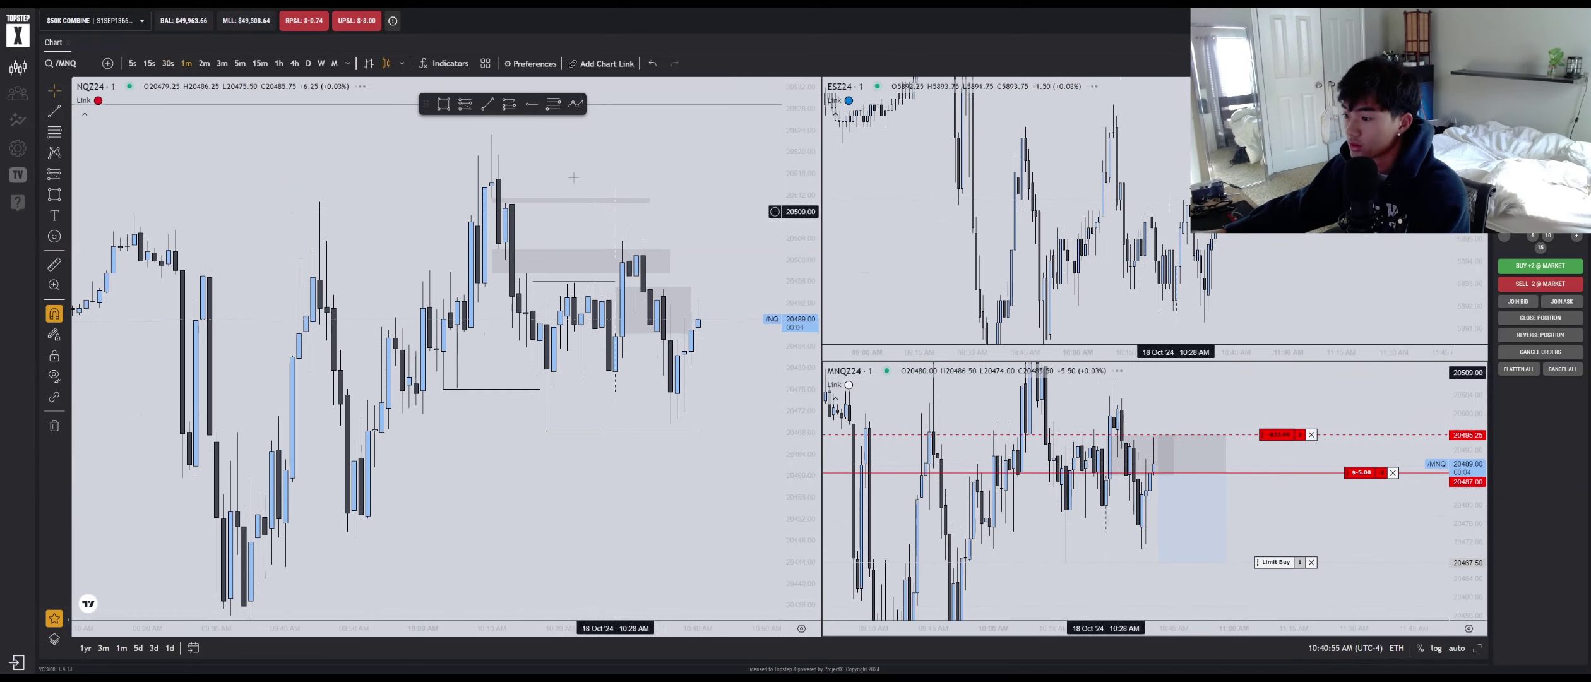
click(240, 63)
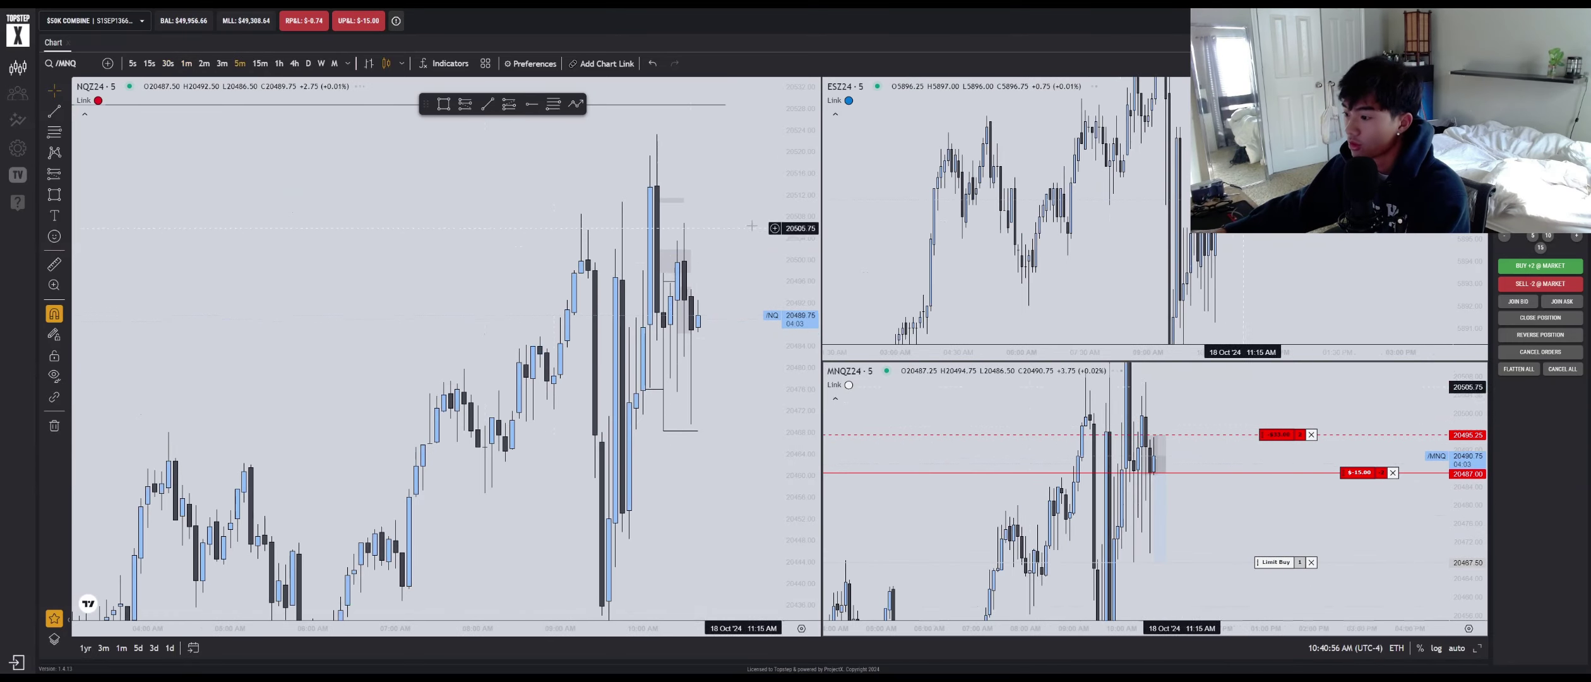
click(186, 64)
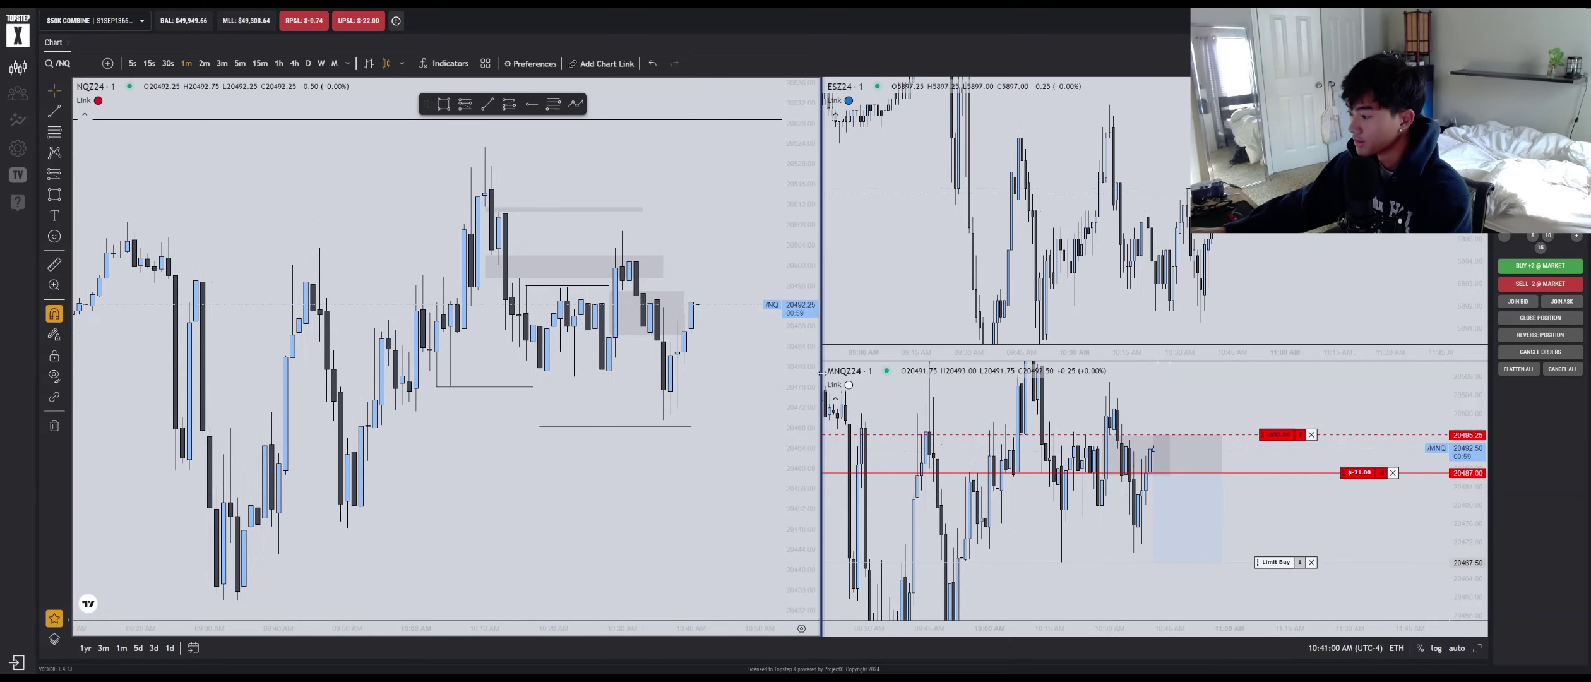
scroll(743, 357, down, 2)
drag(799, 249, 798, 281)
drag(684, 287, 652, 313)
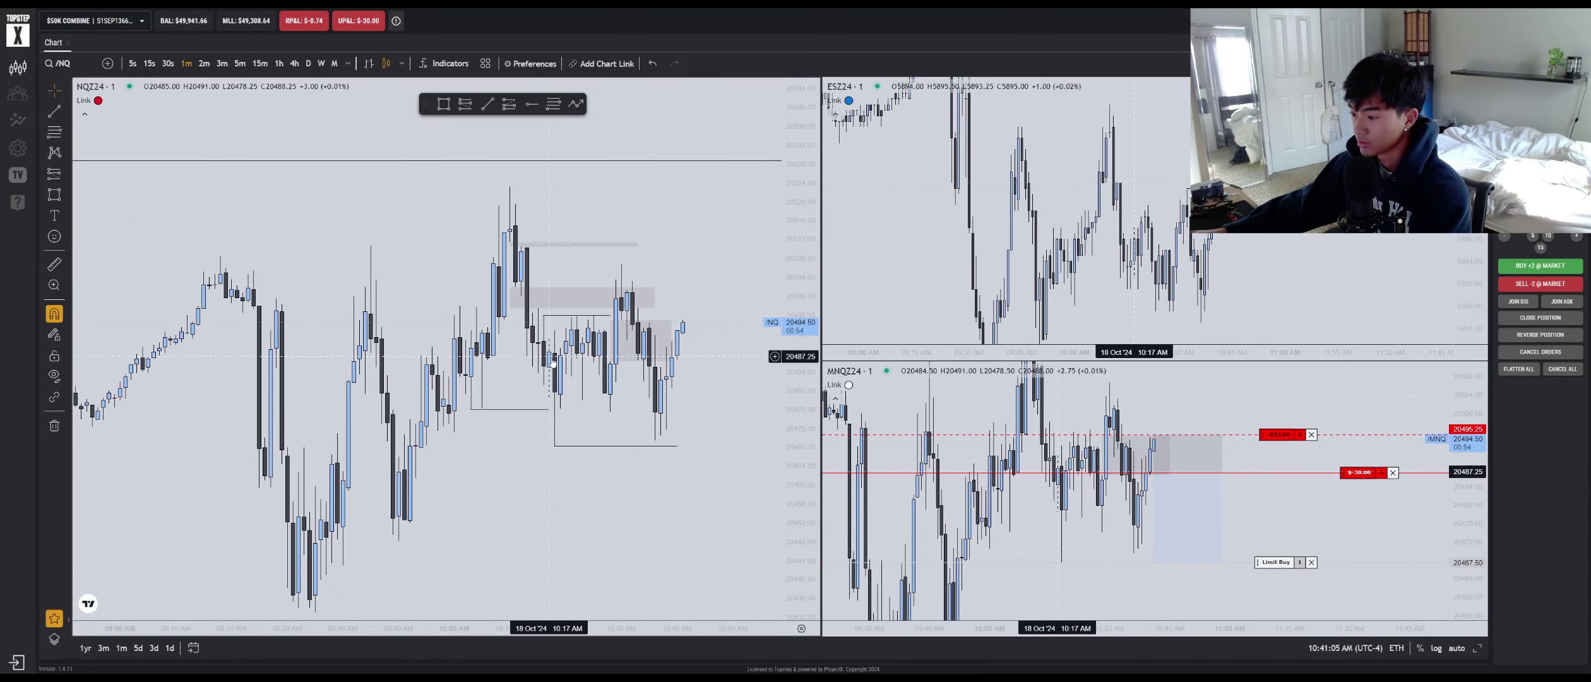
Cancel the limit buy order on the MNQ chart
click(1311, 561)
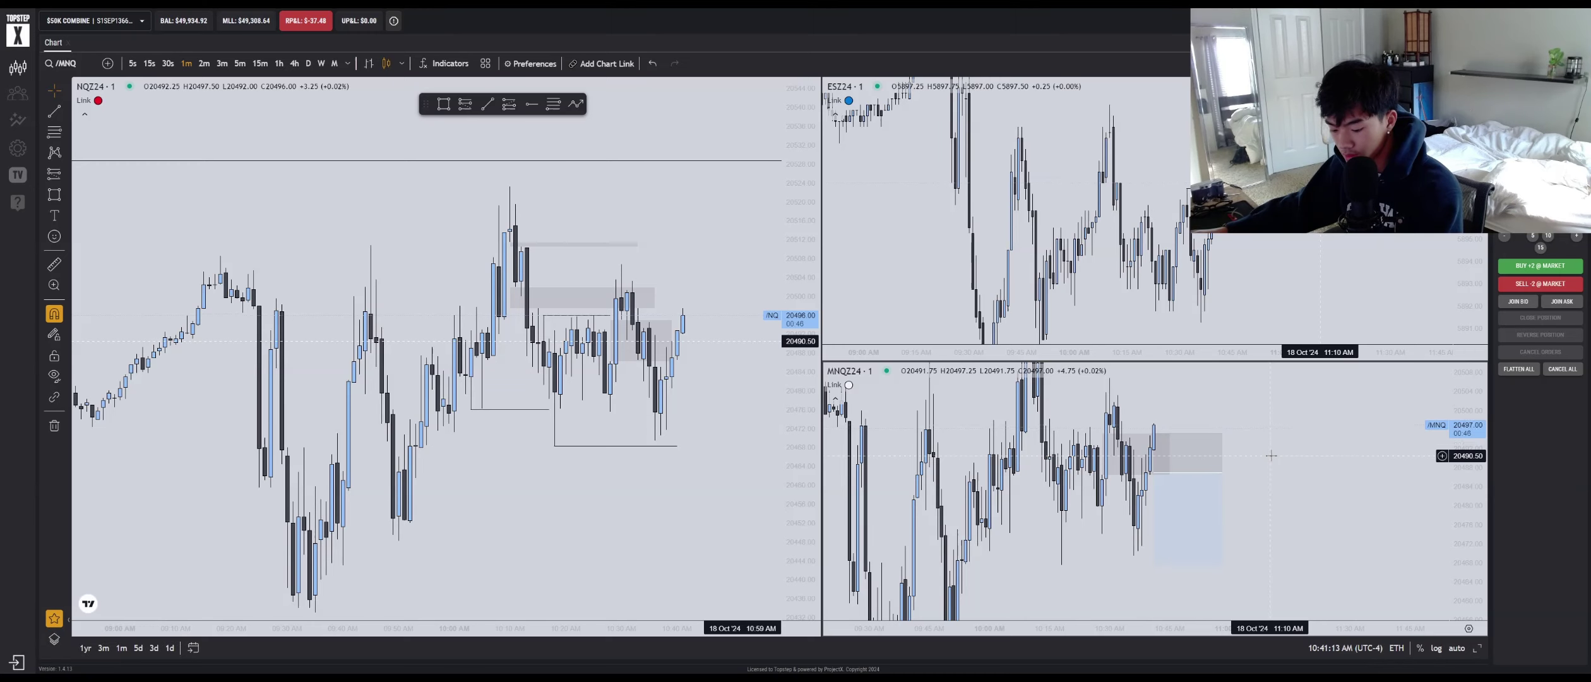
text(`)
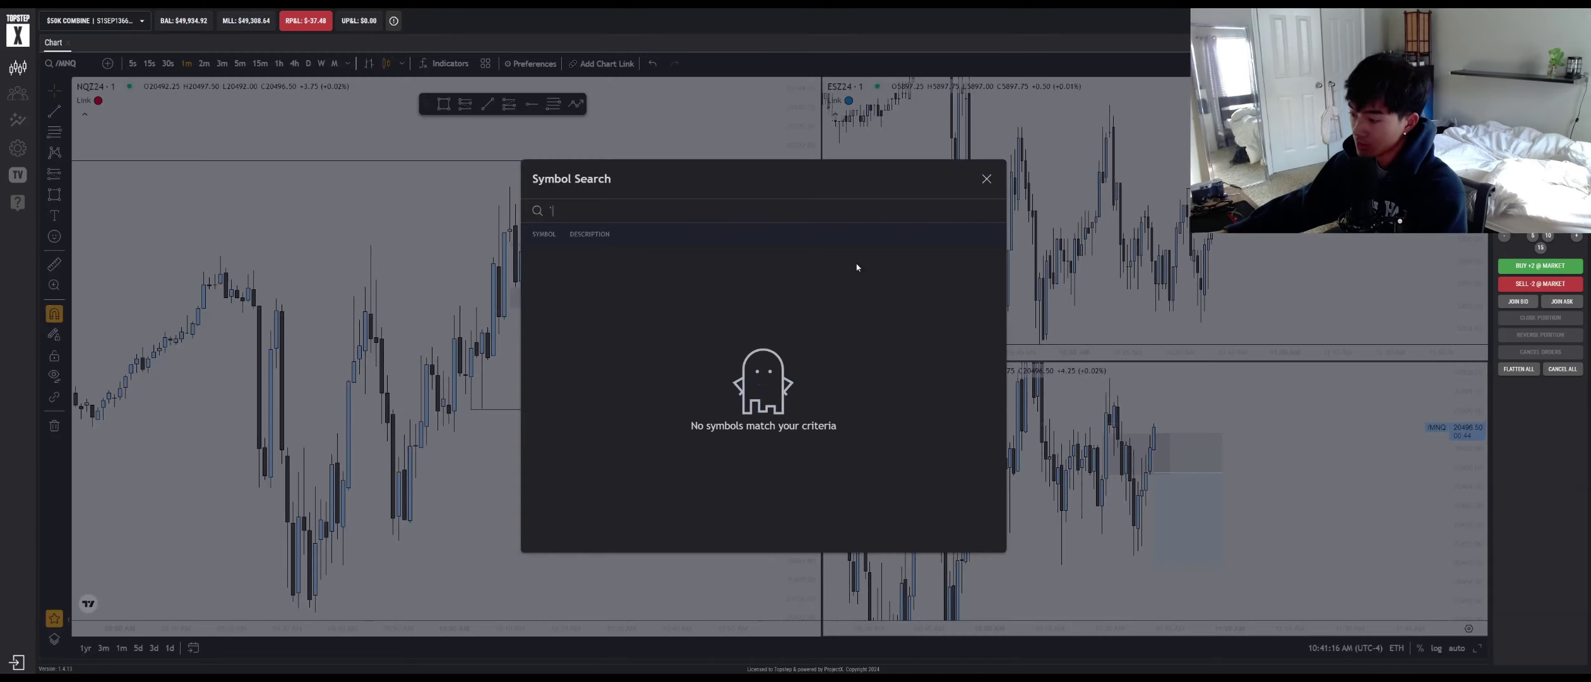
key(Escape)
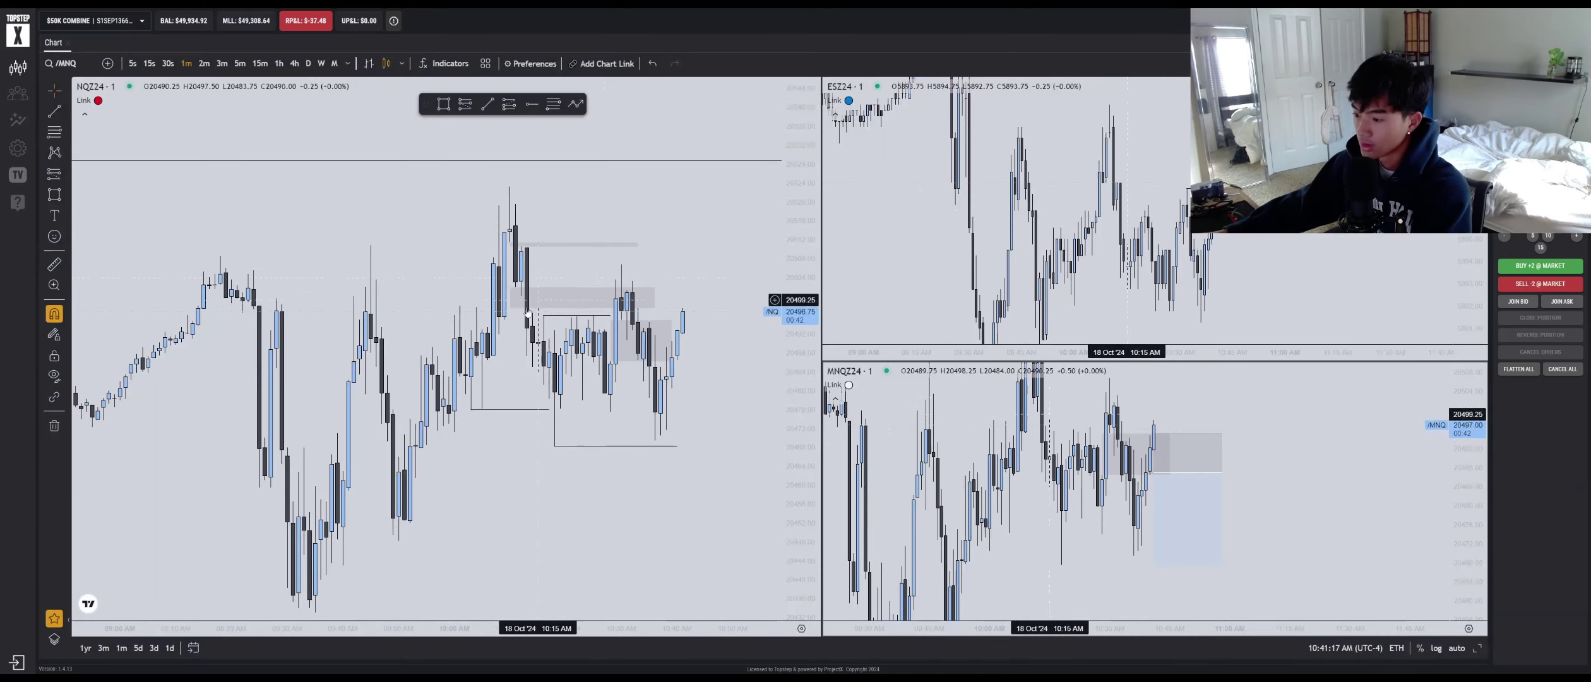
Check the 2-minute candles, return to 1-minute, and extend the lowest grey zone on the NQ chart to the latest candles
click(204, 64)
click(187, 65)
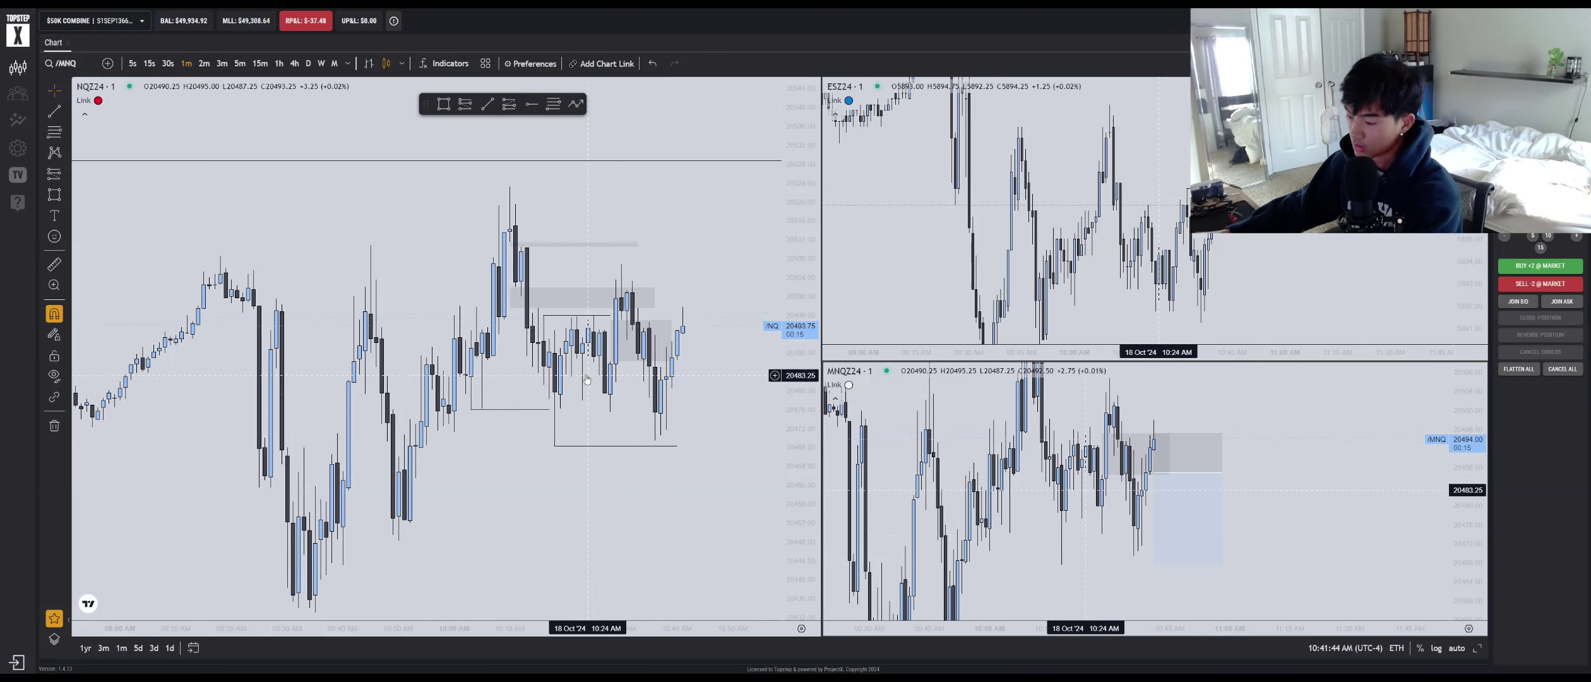
click(678, 341)
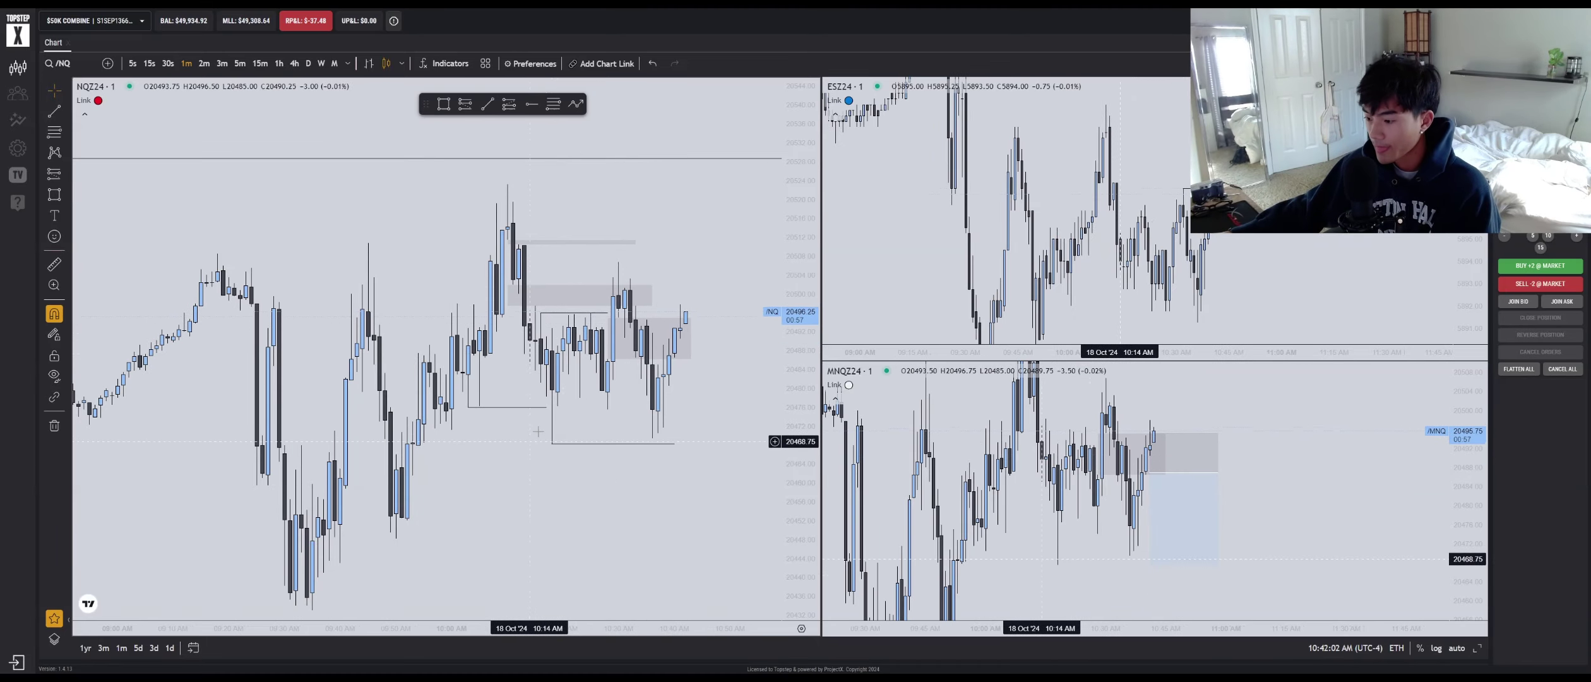
Examine NQ's wider 1-minute price action since early morning and the horizontal levels marked below the day's lows
scroll(669, 505, down, 4)
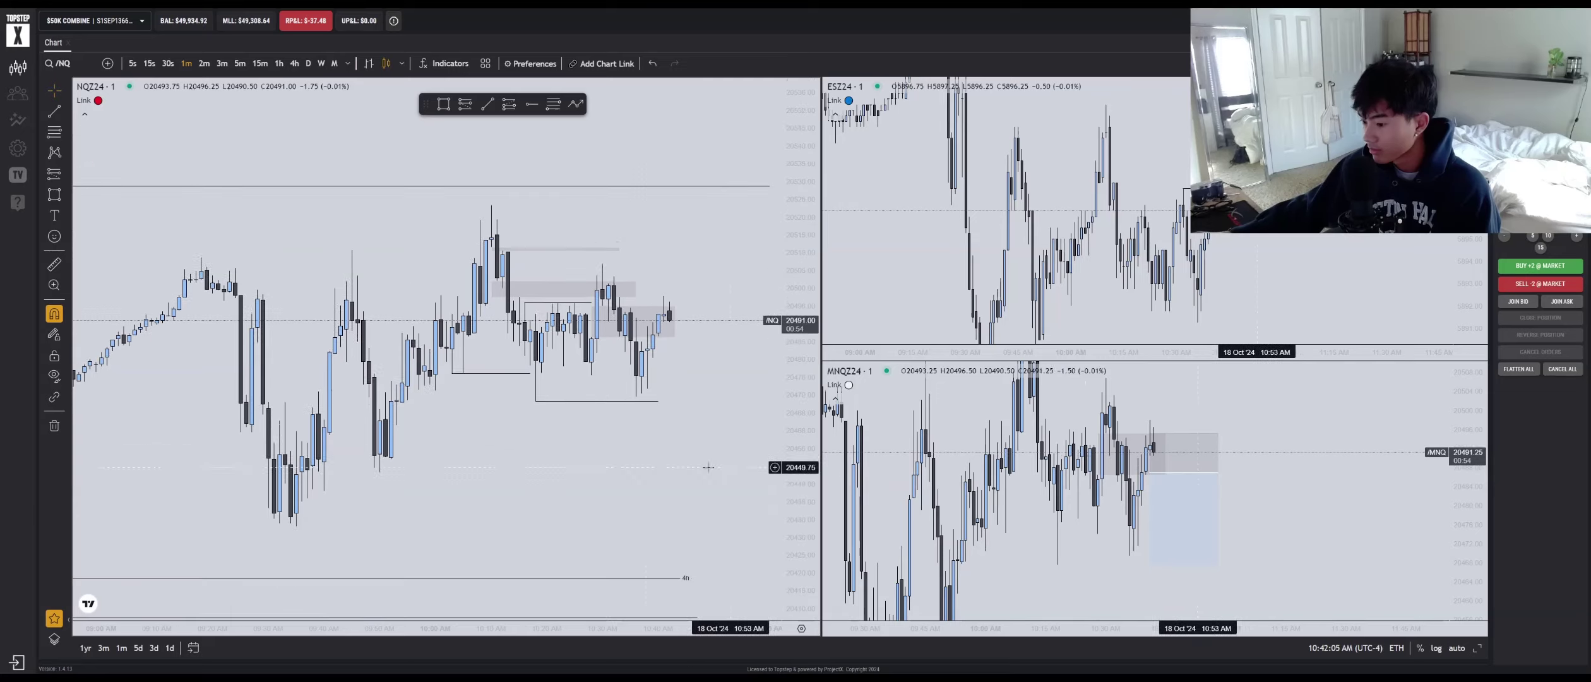
scroll(571, 398, down, 4)
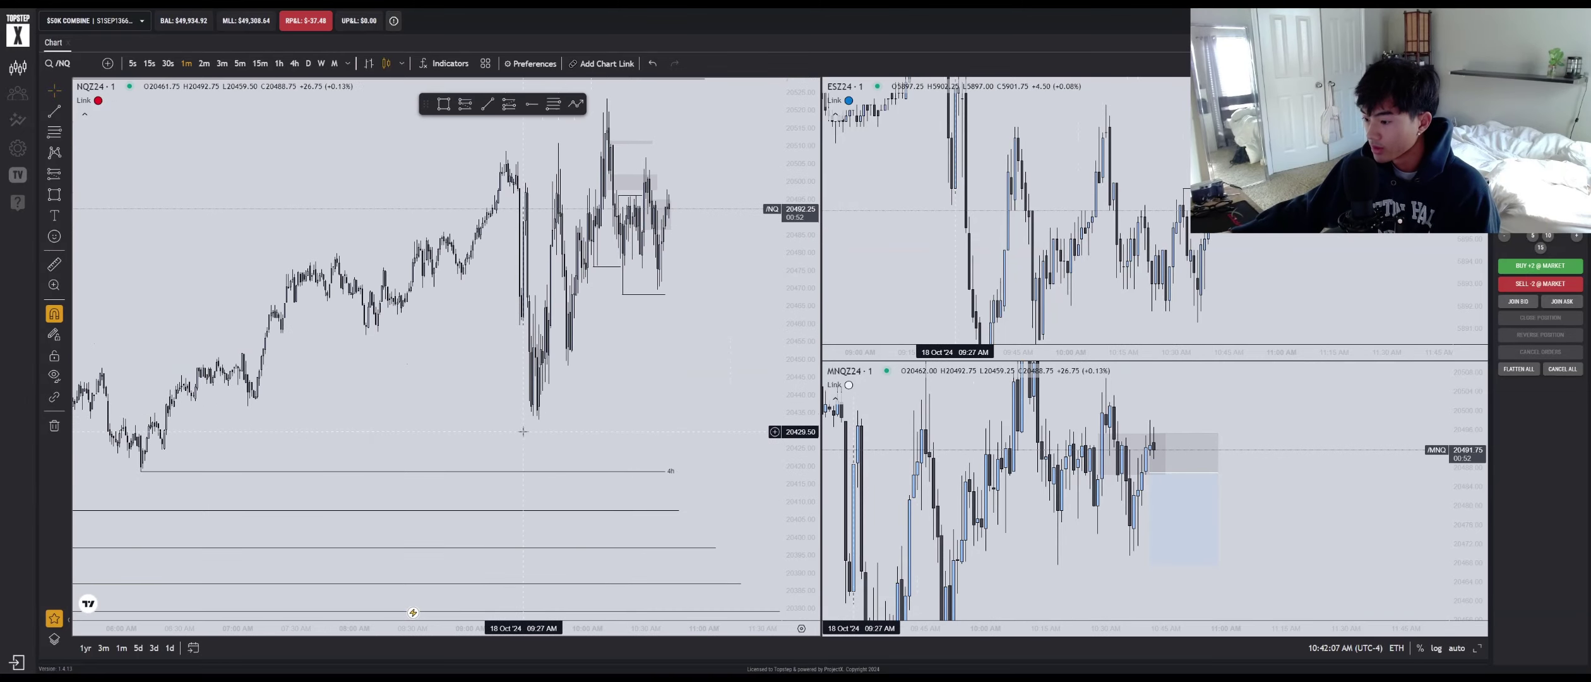
scroll(518, 442, down, 5)
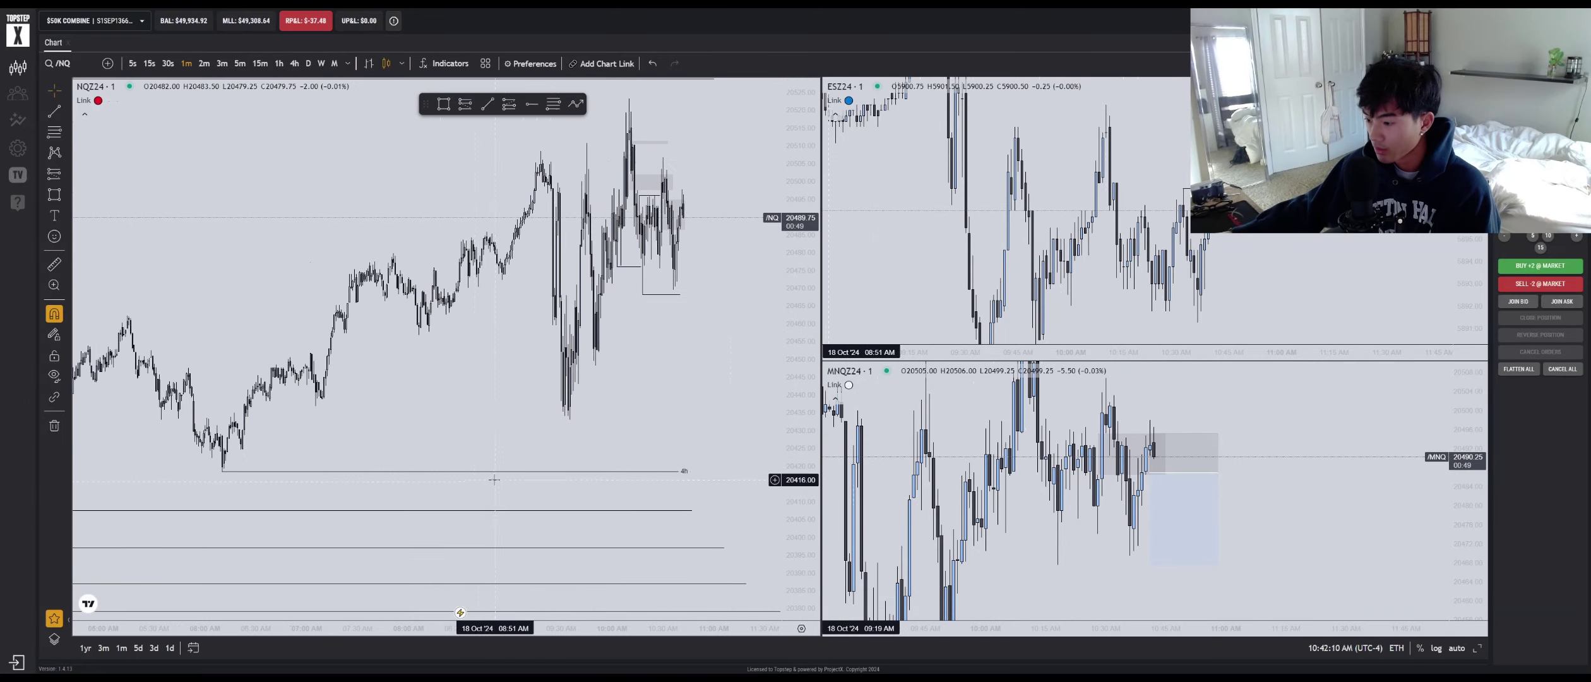
scroll(494, 460, up, 5)
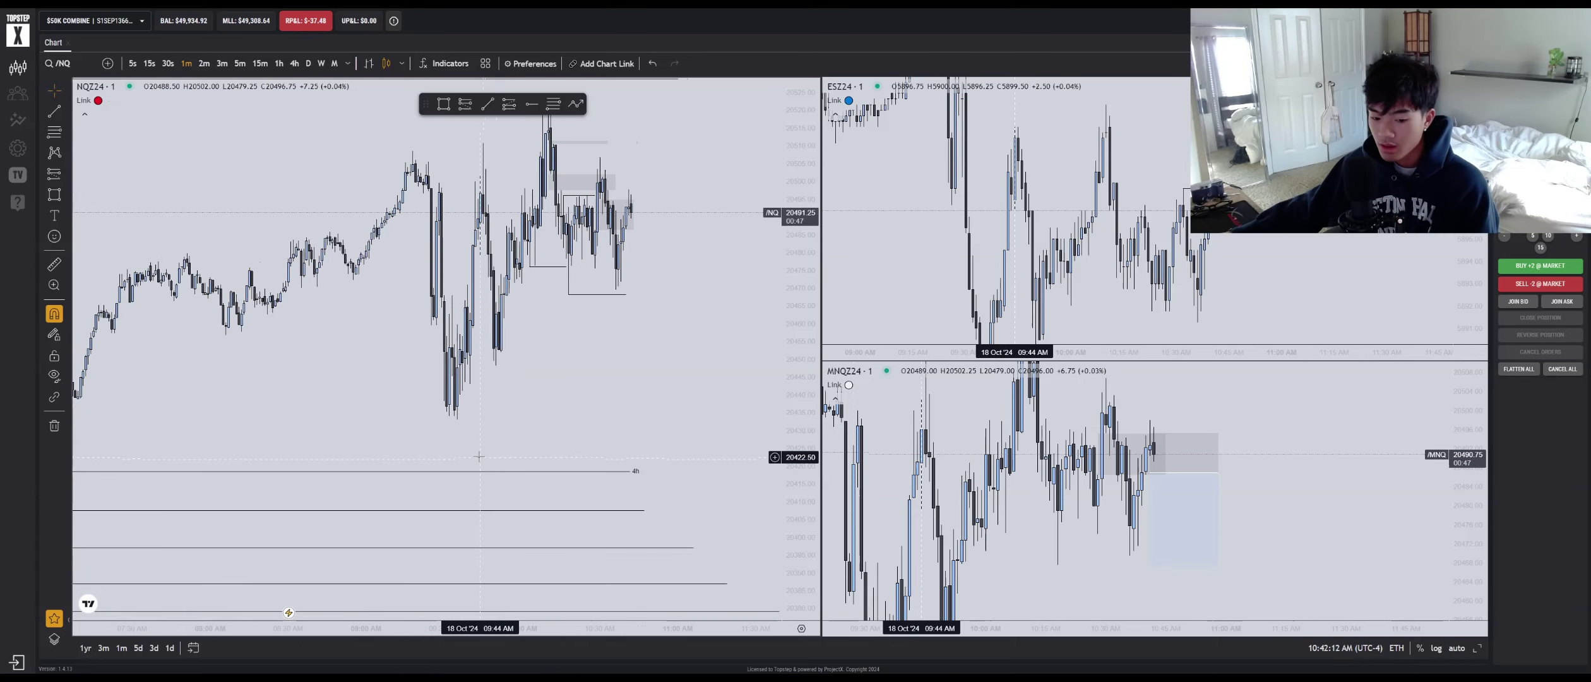
scroll(486, 456, up, 3)
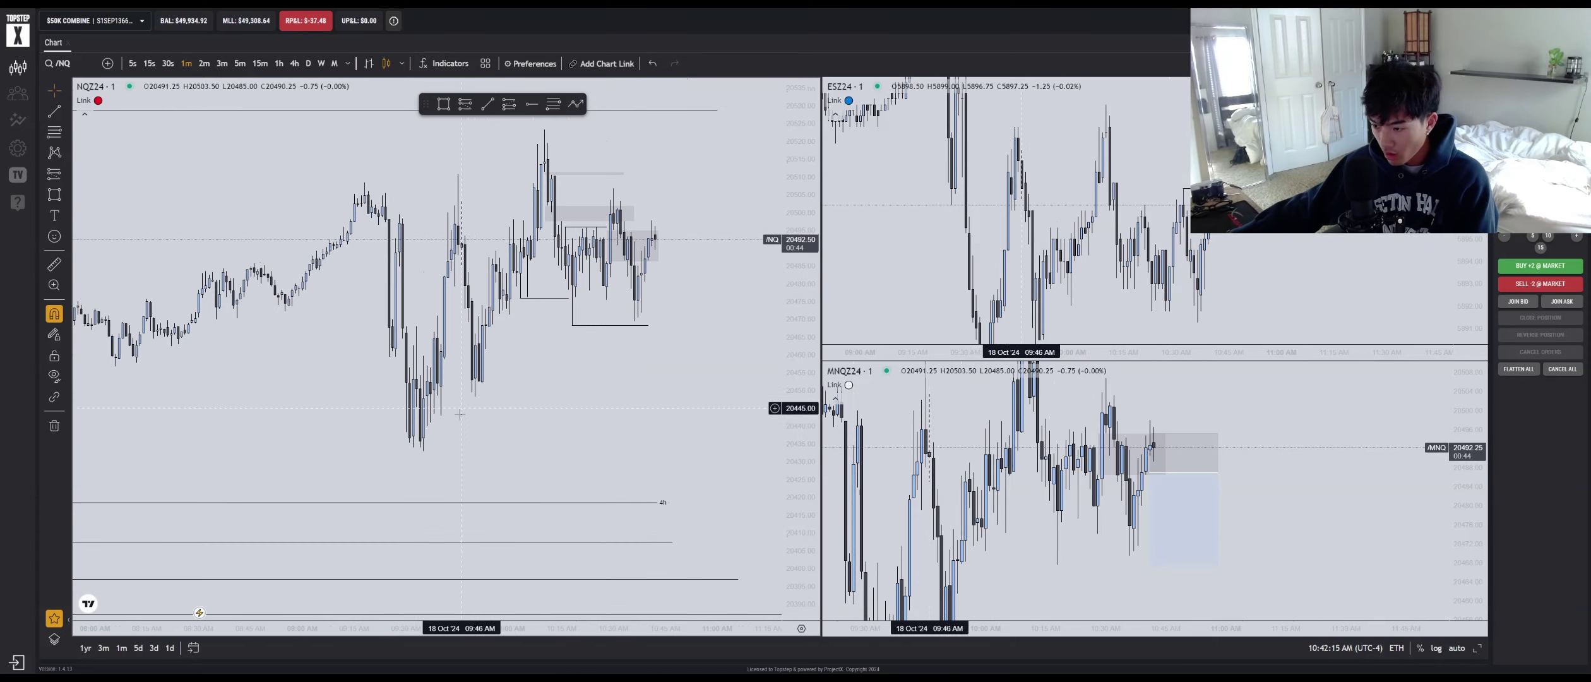
scroll(497, 455, up, 2)
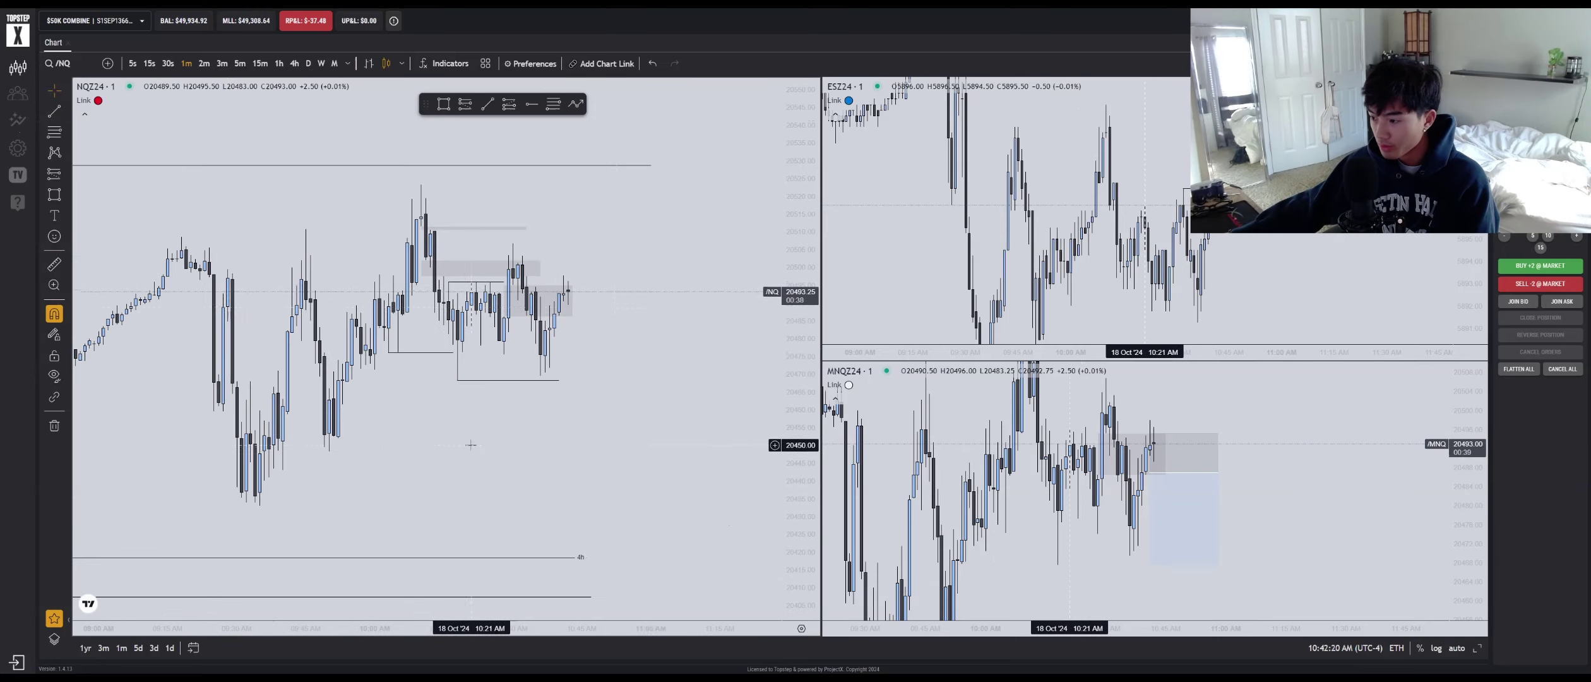
Open the account's performance statistics and review the win rate, average win and loss, balance history and October 2024 profit calendar
click(28, 123)
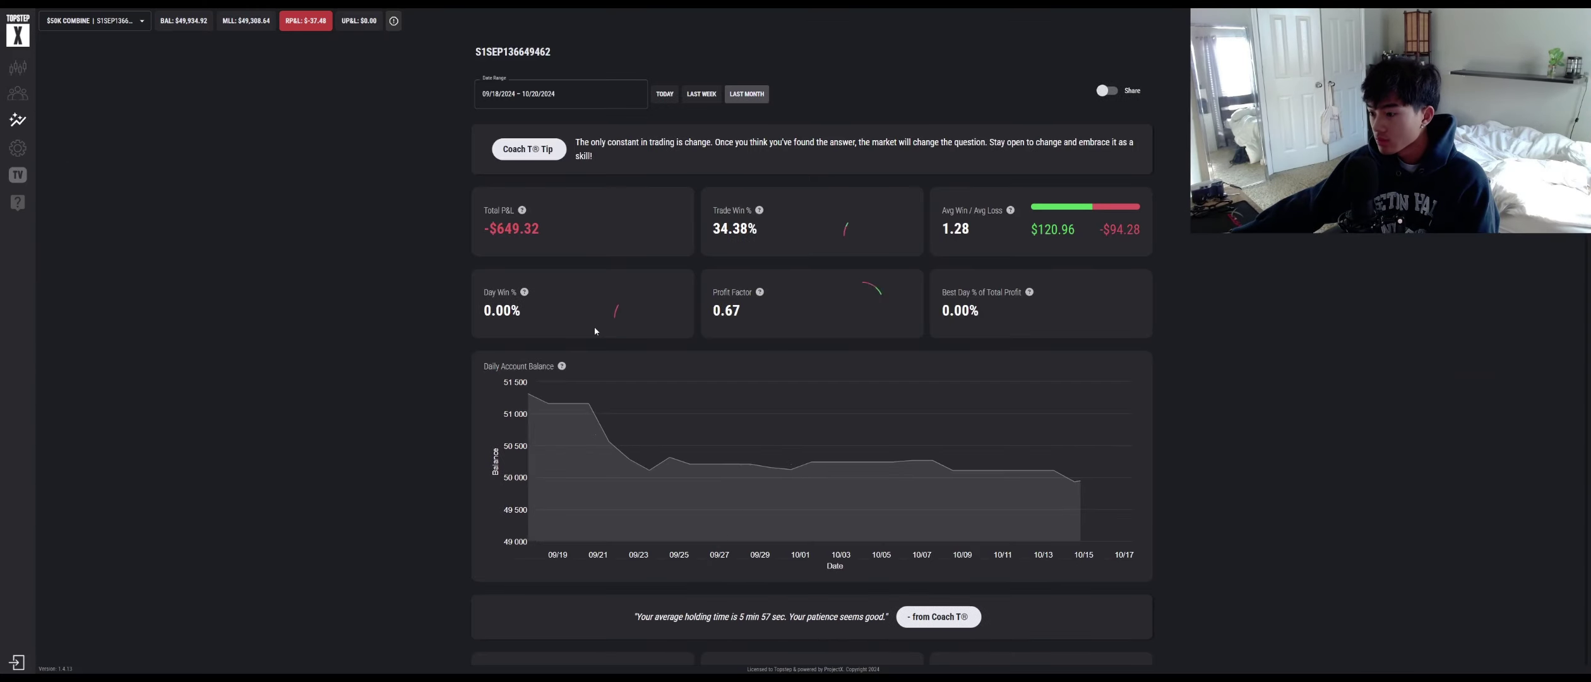
scroll(581, 303, down, 12)
scroll(595, 310, up, 3)
scroll(599, 313, down, 8)
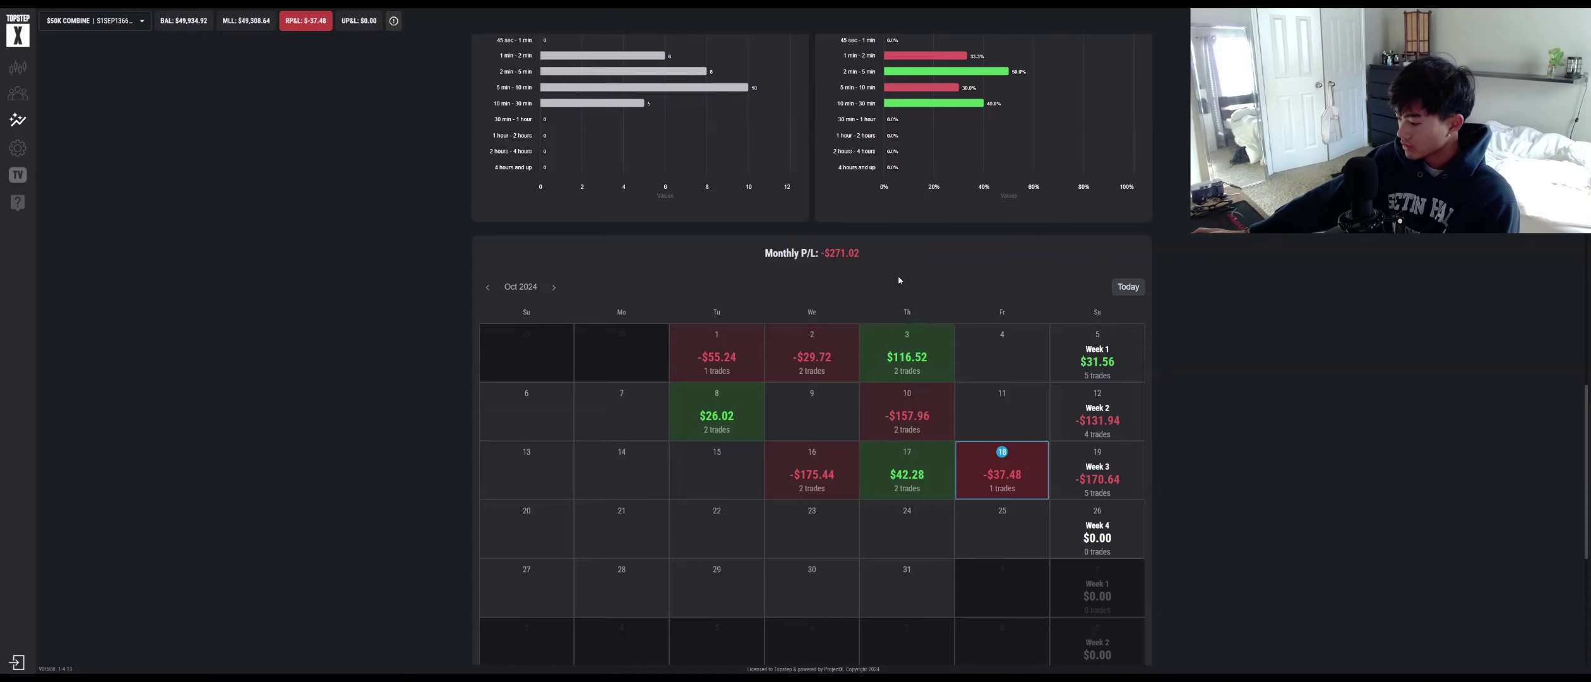
scroll(899, 281, up, 5)
scroll(805, 319, up, 12)
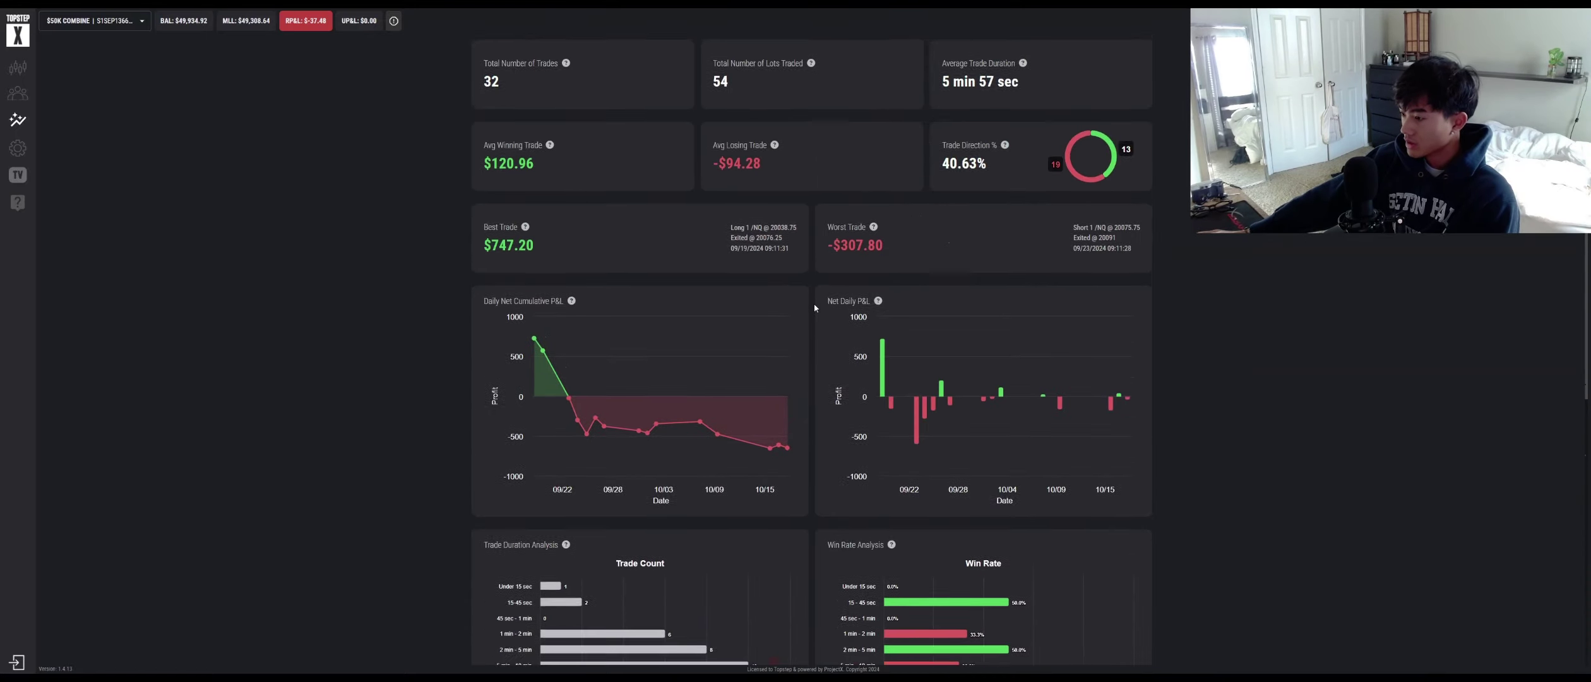
scroll(802, 295, up, 2)
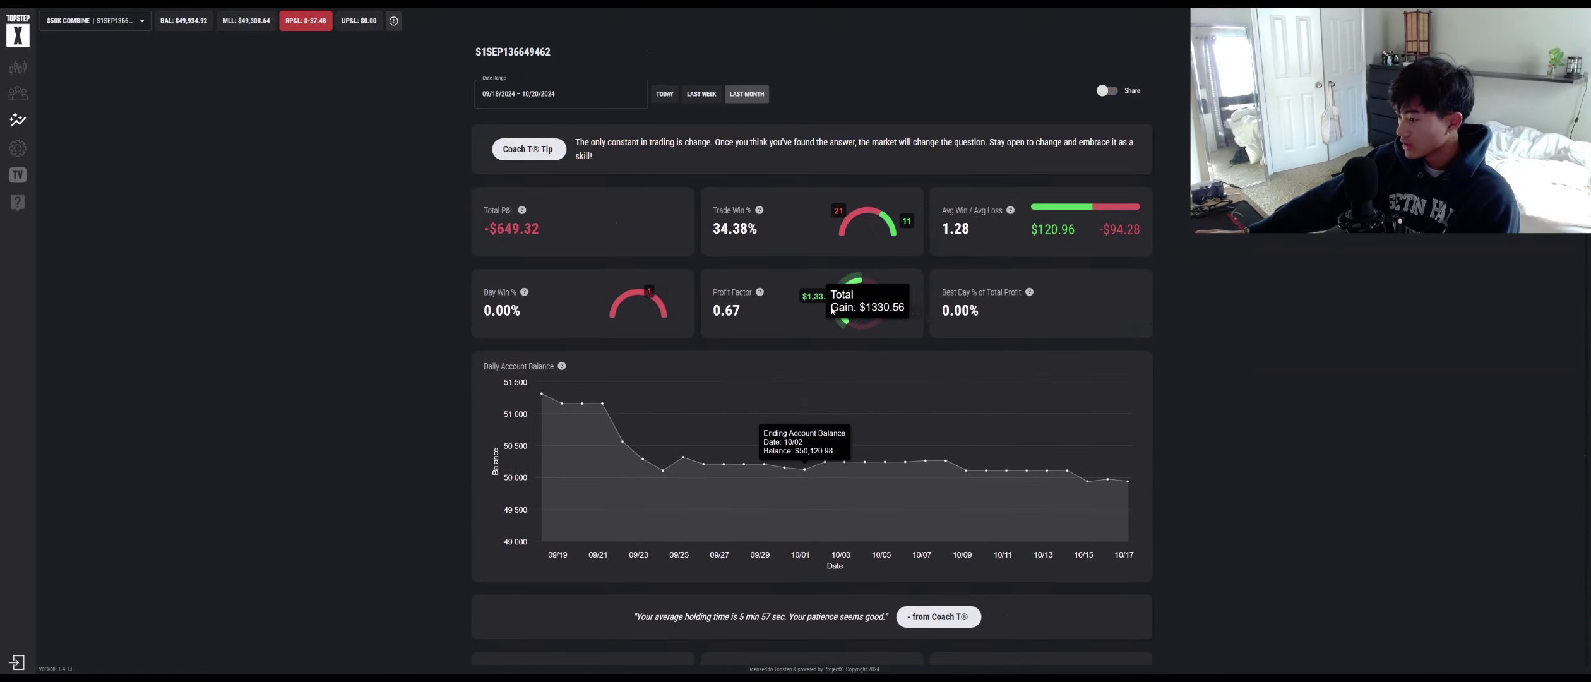
scroll(826, 303, down, 8)
scroll(822, 273, down, 10)
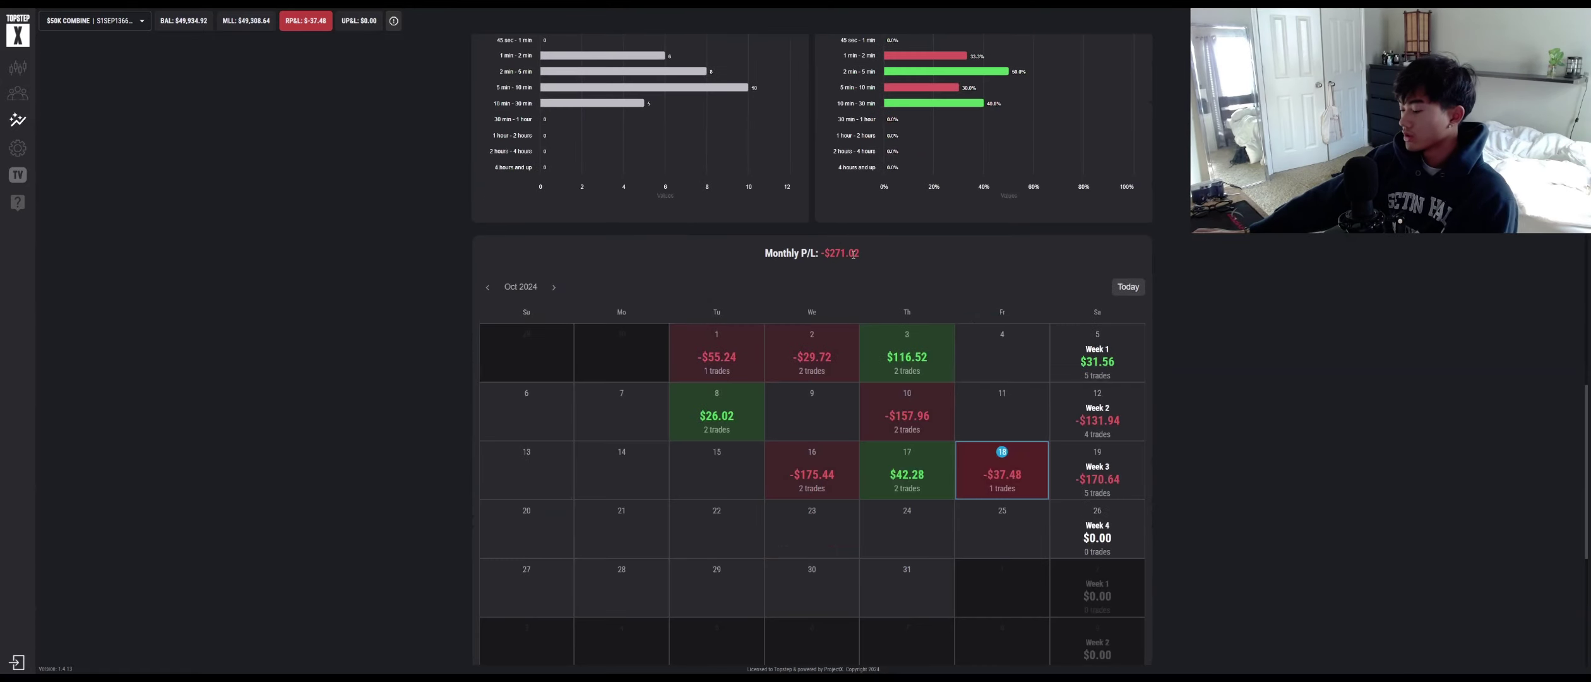
Show September 2024 in the profit calendar and review its daily results against the overall statistics
click(488, 287)
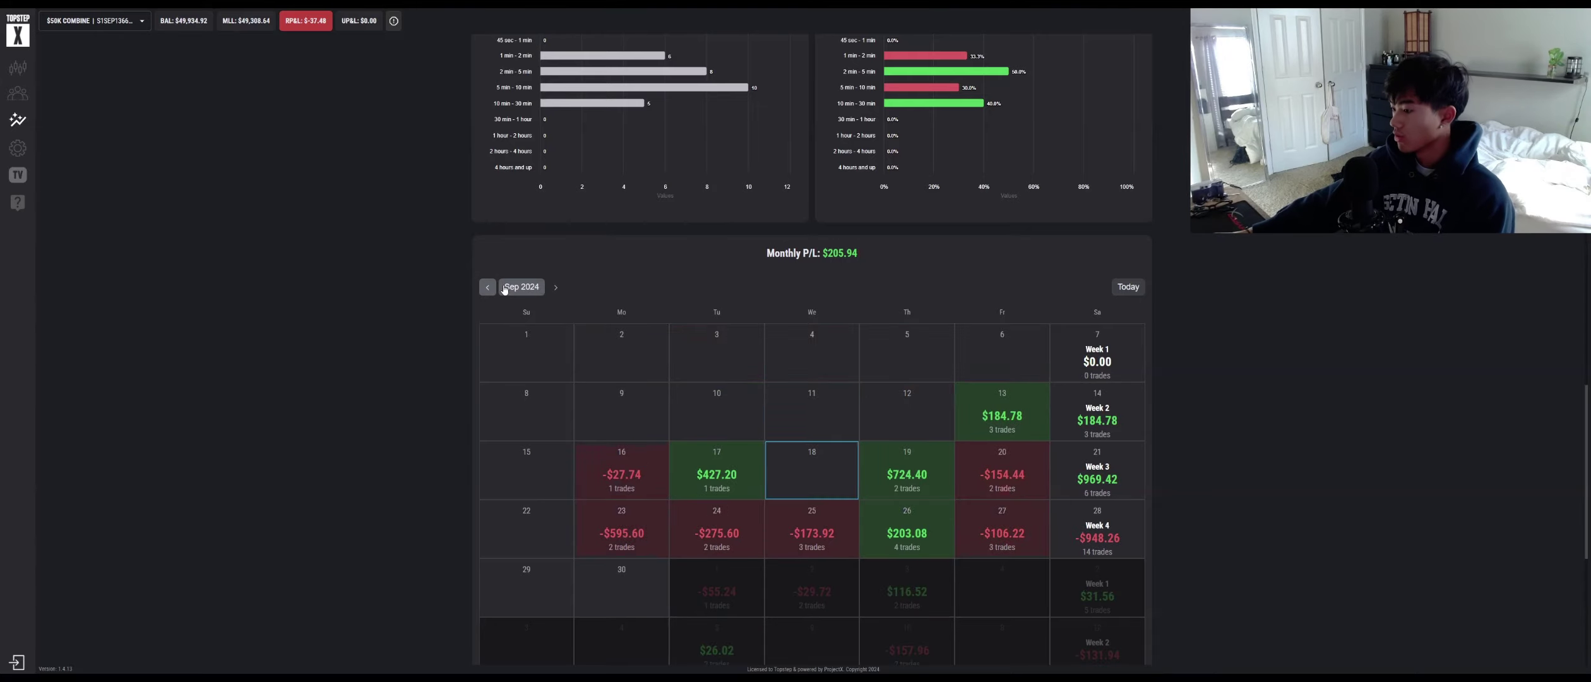
scroll(612, 312, up, 11)
scroll(607, 309, down, 10)
scroll(603, 312, down, 2)
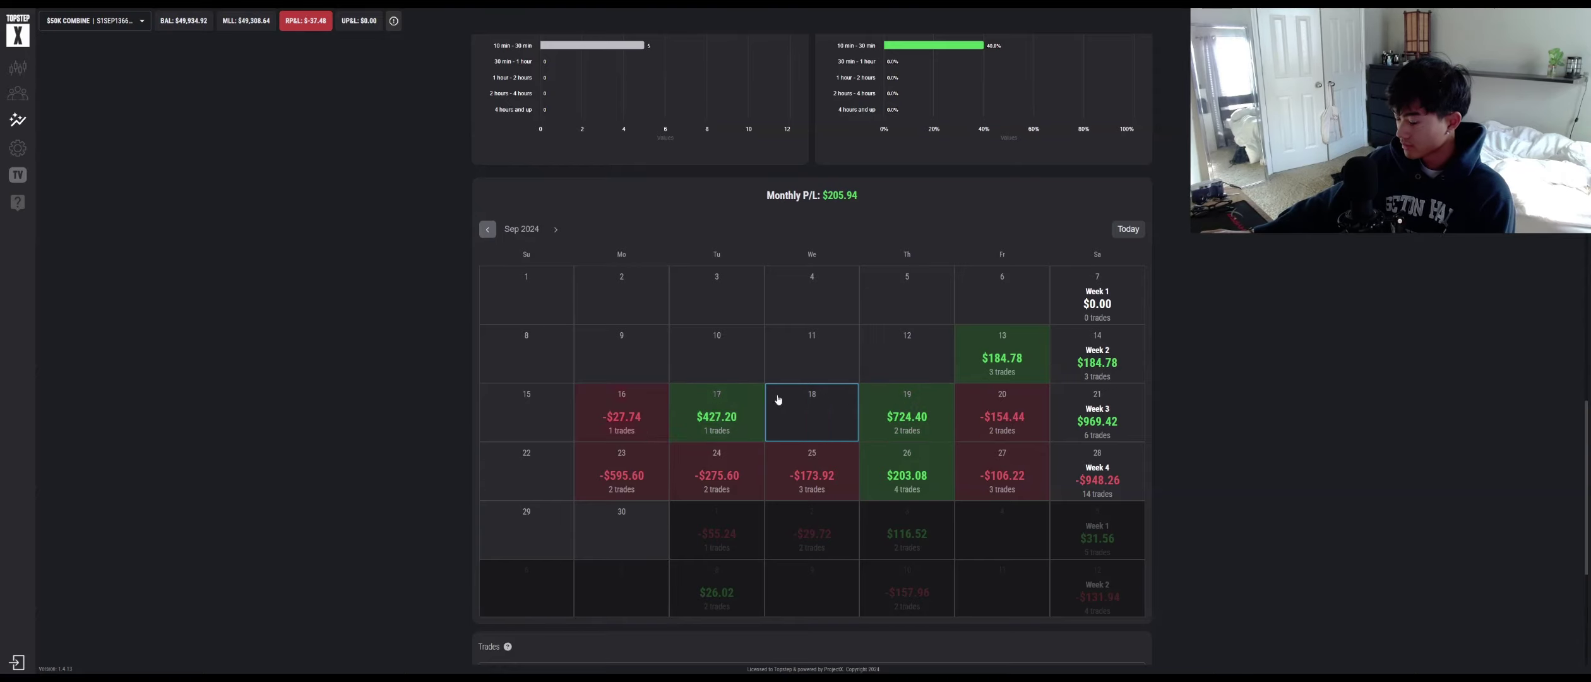
scroll(766, 392, up, 15)
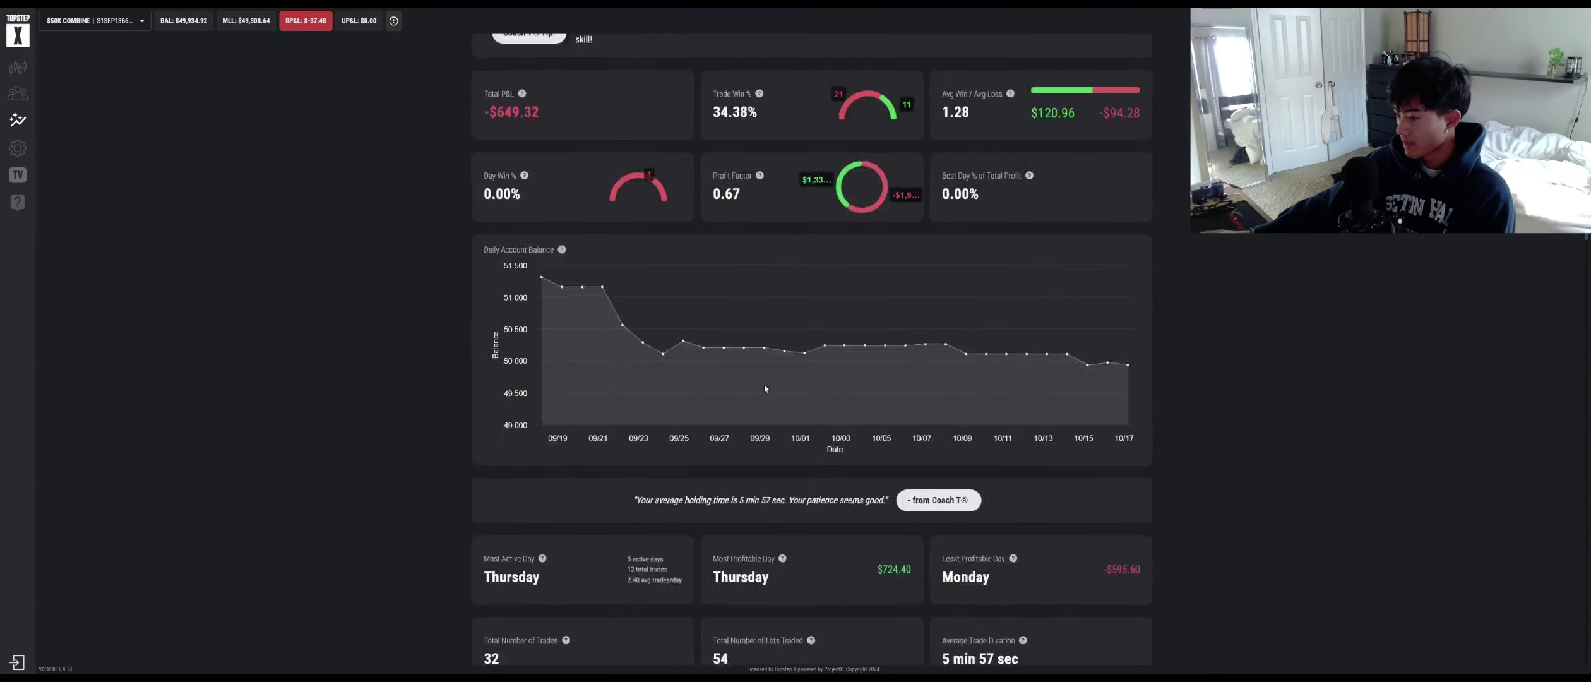
Return to the trading charts and examine the latest 1-minute candles on NQ and MNQ
click(18, 67)
drag(755, 430, 646, 394)
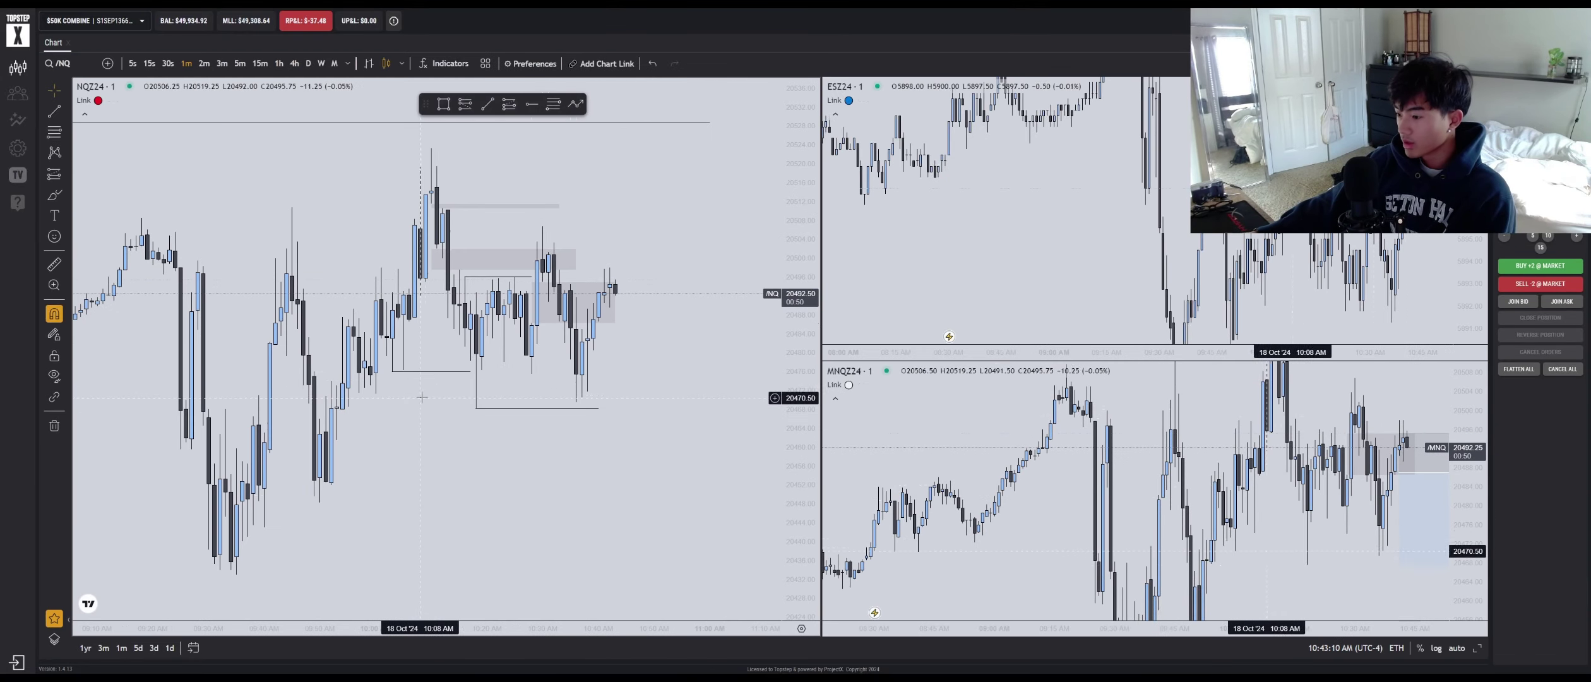
drag(1285, 542, 1032, 511)
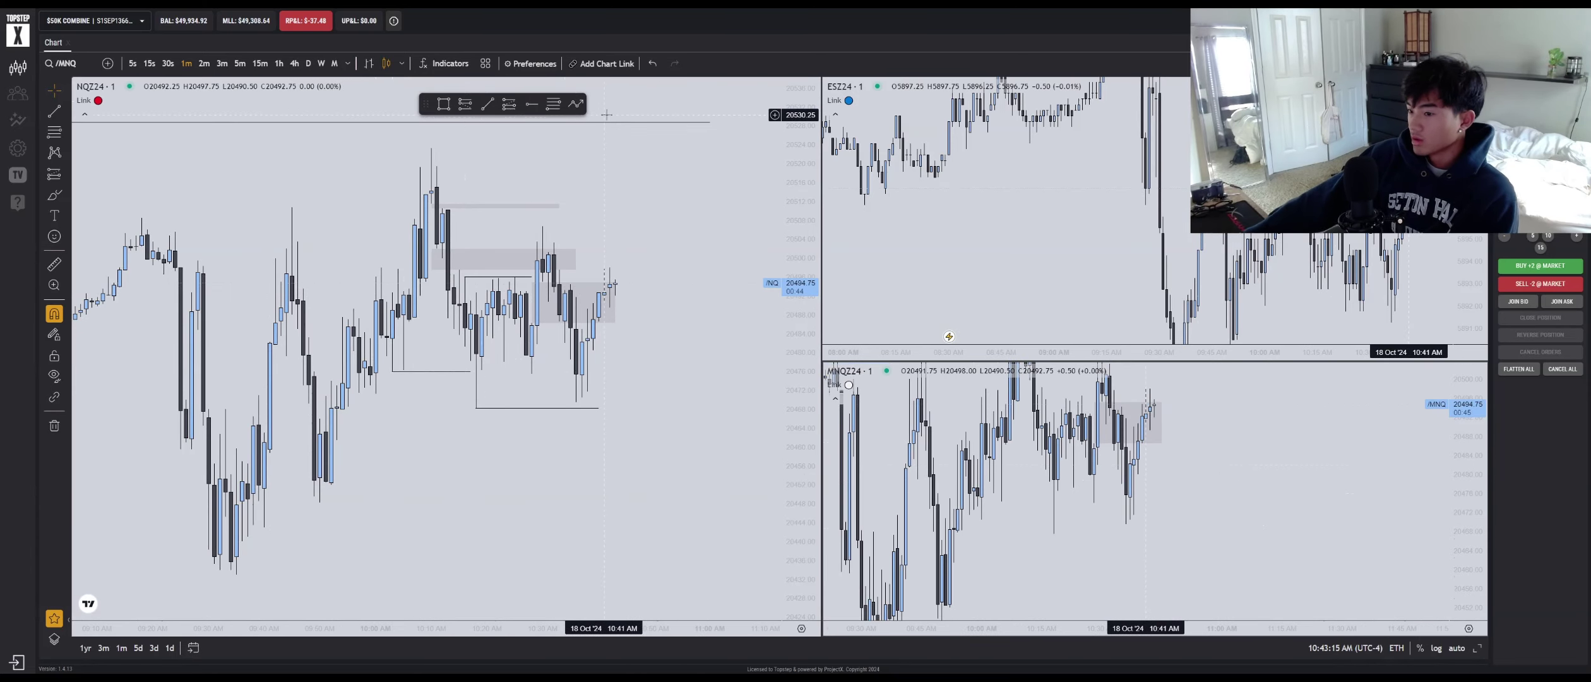
Exit full screen, switch to the Trading Journal in Google Slides and open the 7/02/24 (POWELL & JOLTS) slide
key(F11)
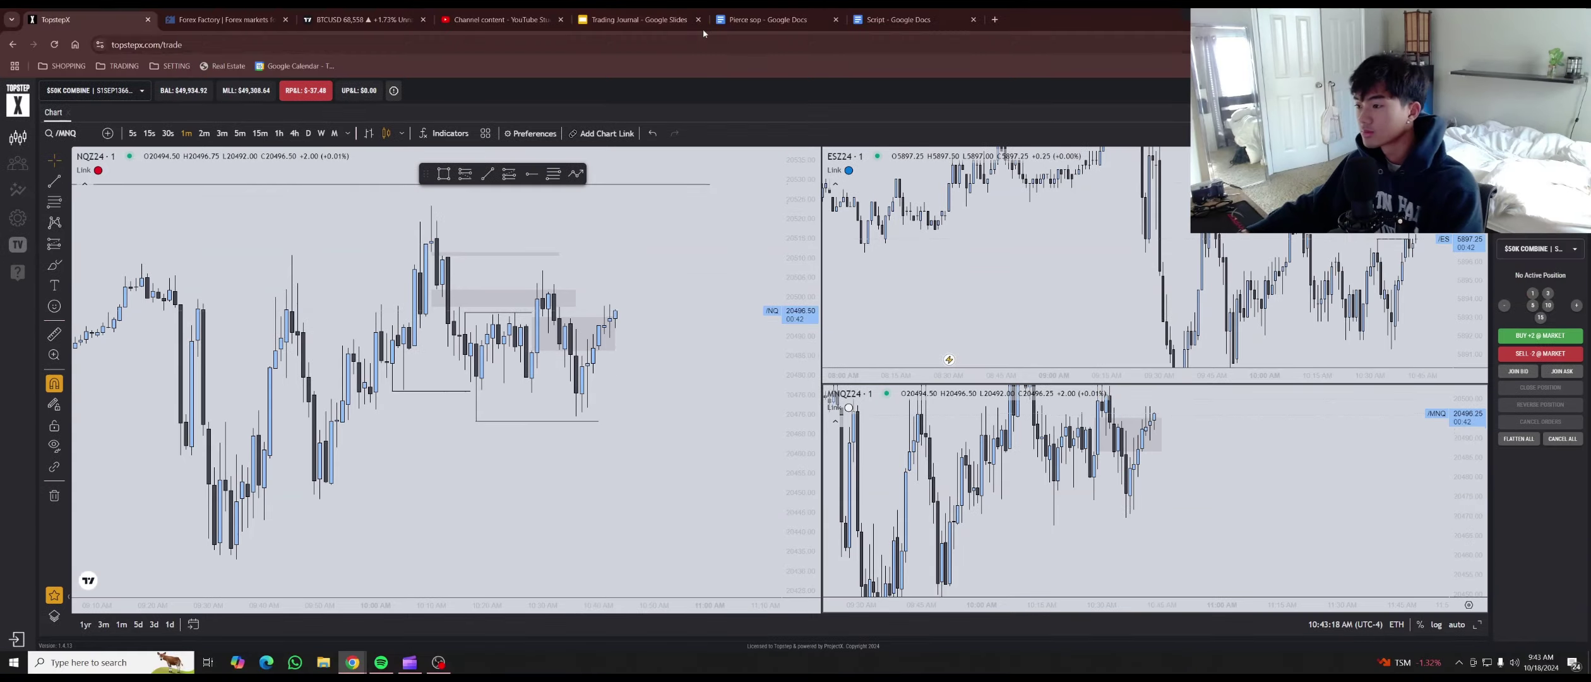
click(625, 20)
scroll(66, 354, up, 20)
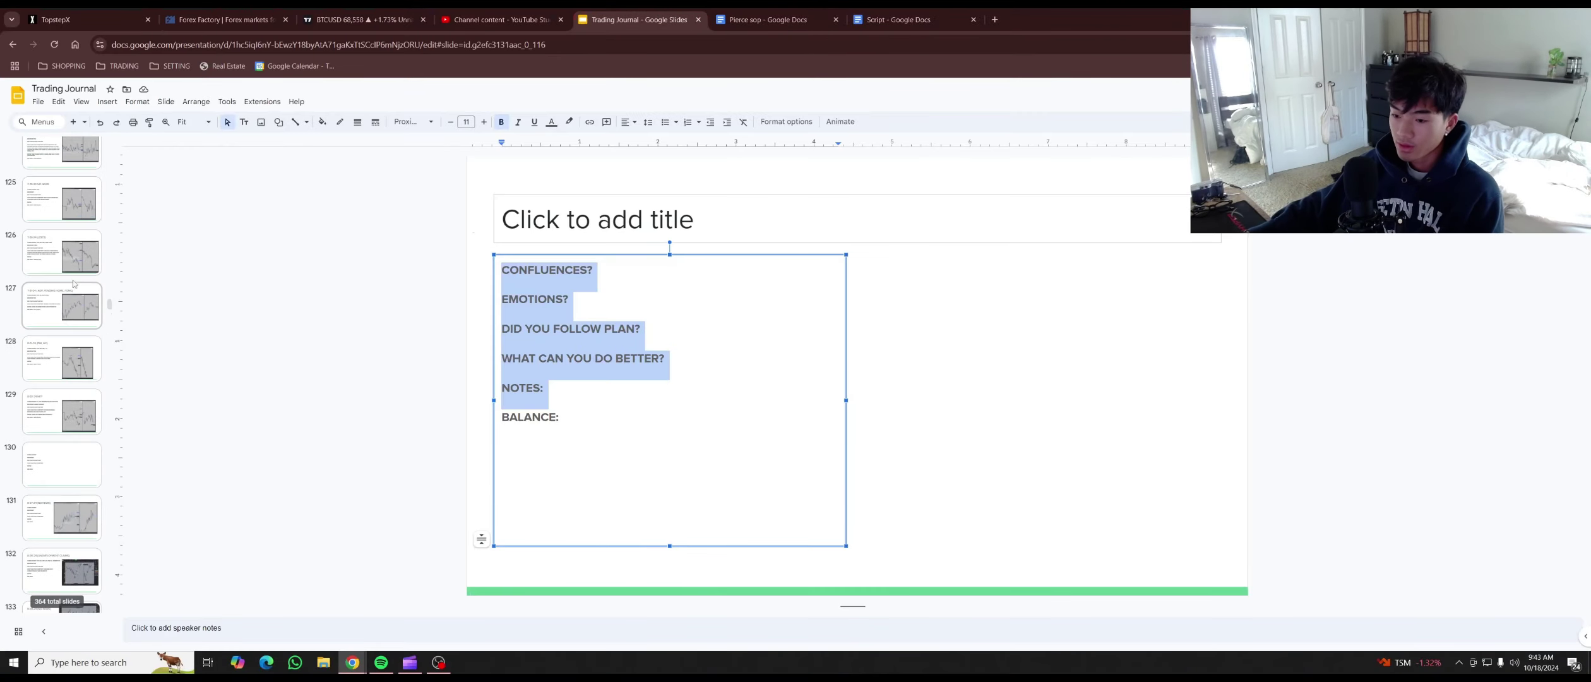
scroll(63, 350, up, 3)
click(60, 346)
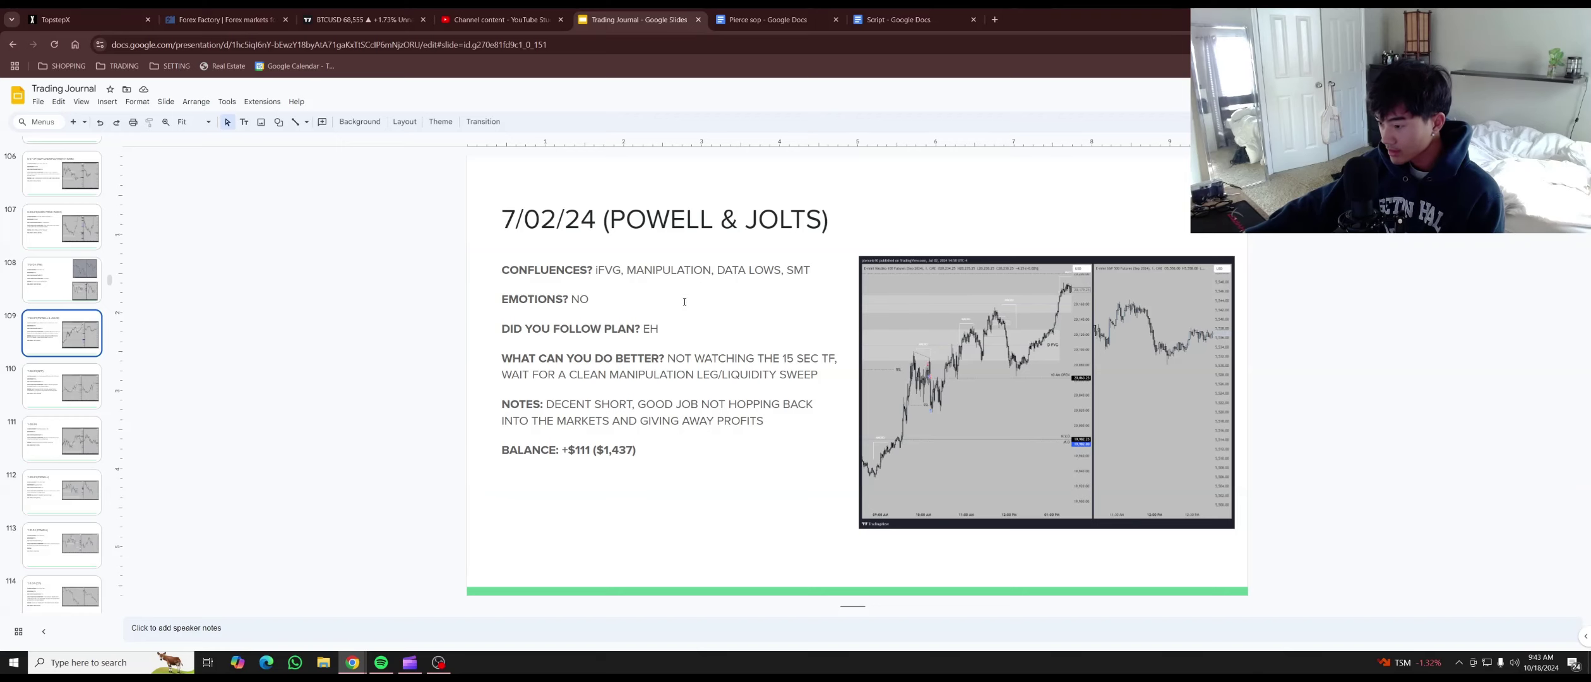
Enlarge the chart screenshot on the 7/02/24 slide and reposition it to examine the recorded short in detail
click(927, 290)
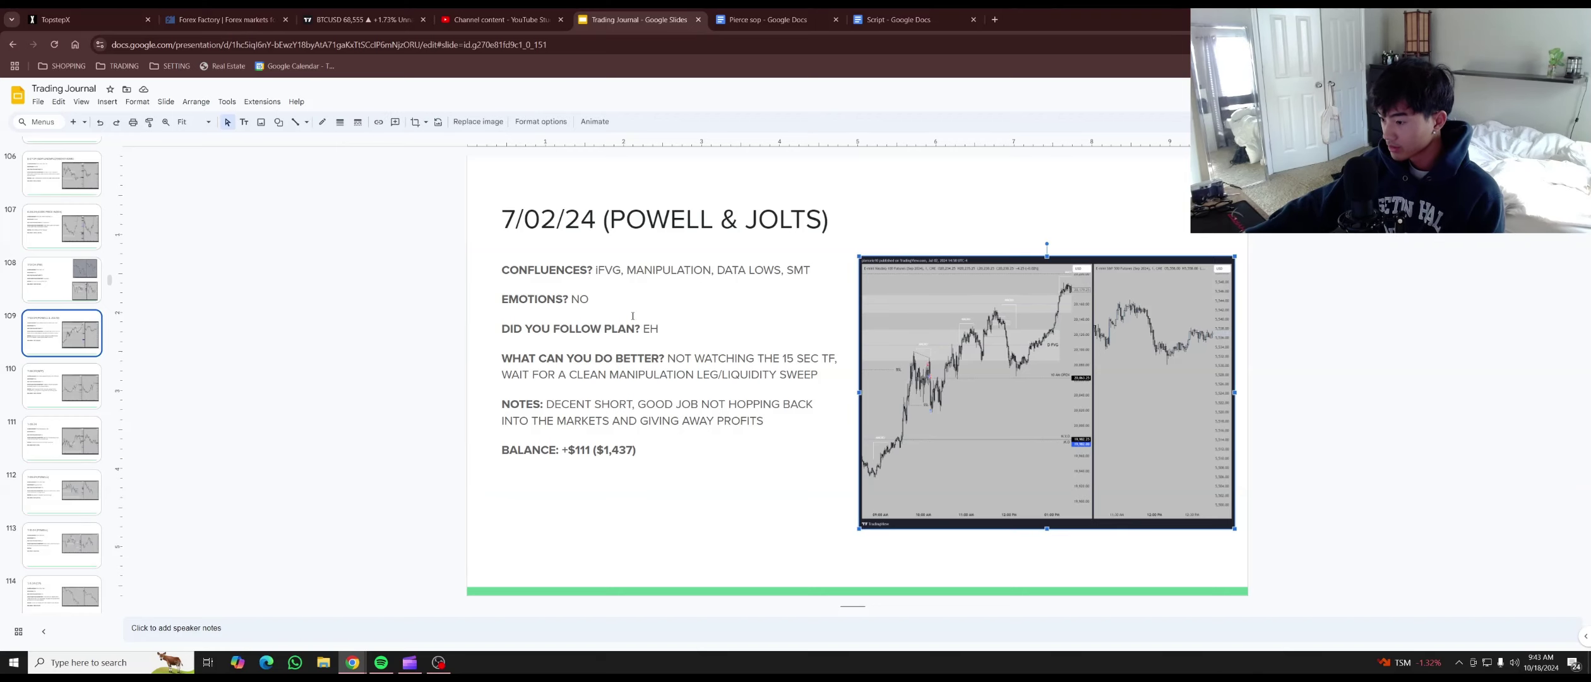
click(764, 359)
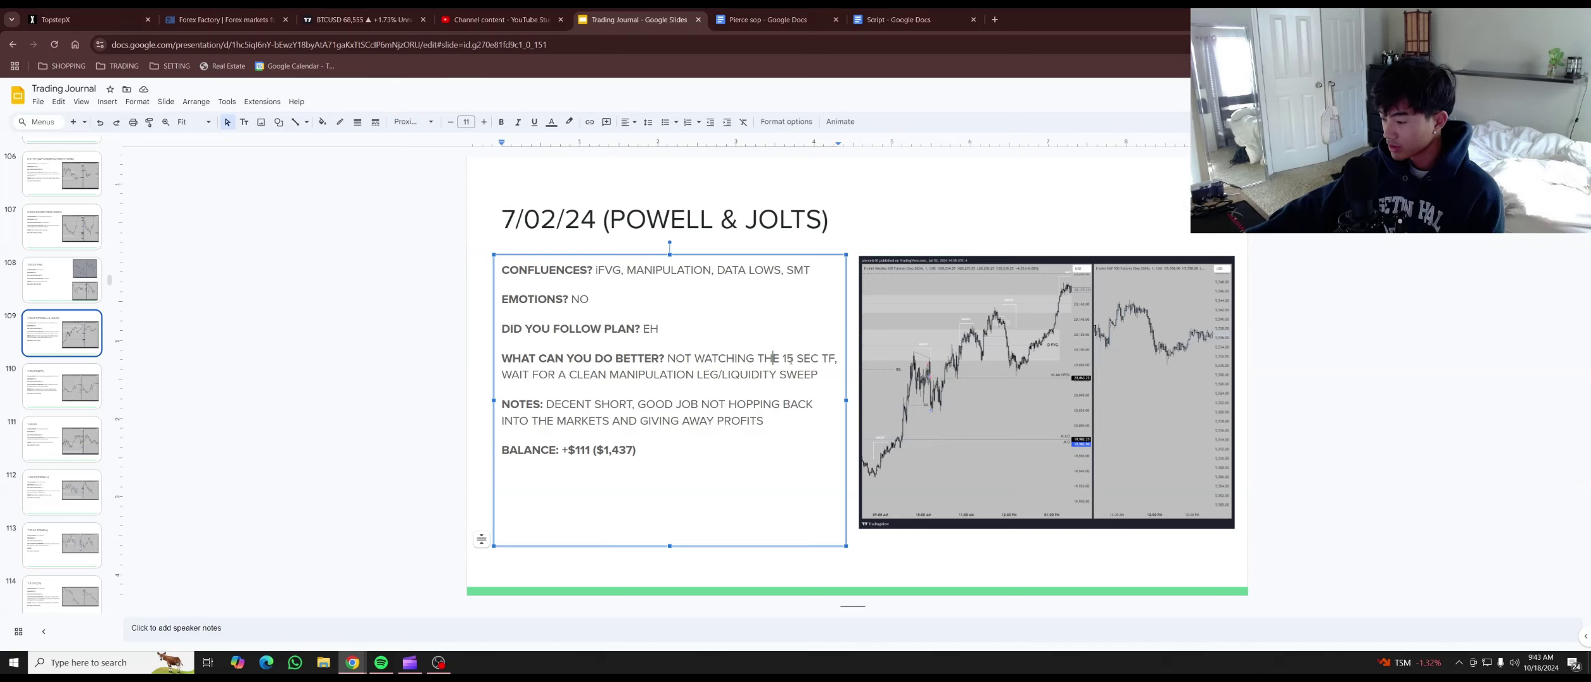
click(1052, 440)
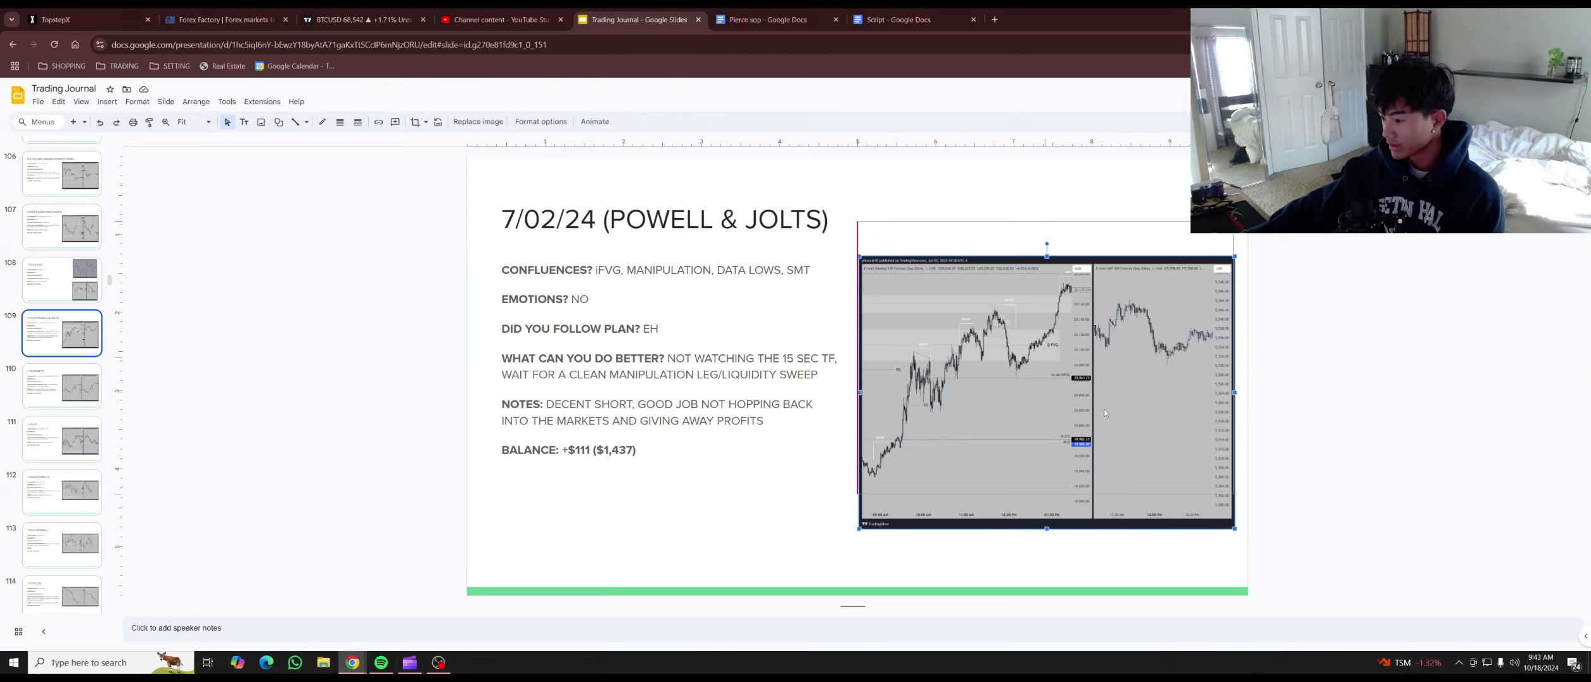
drag(1106, 409, 1107, 407)
drag(860, 487, 567, 562)
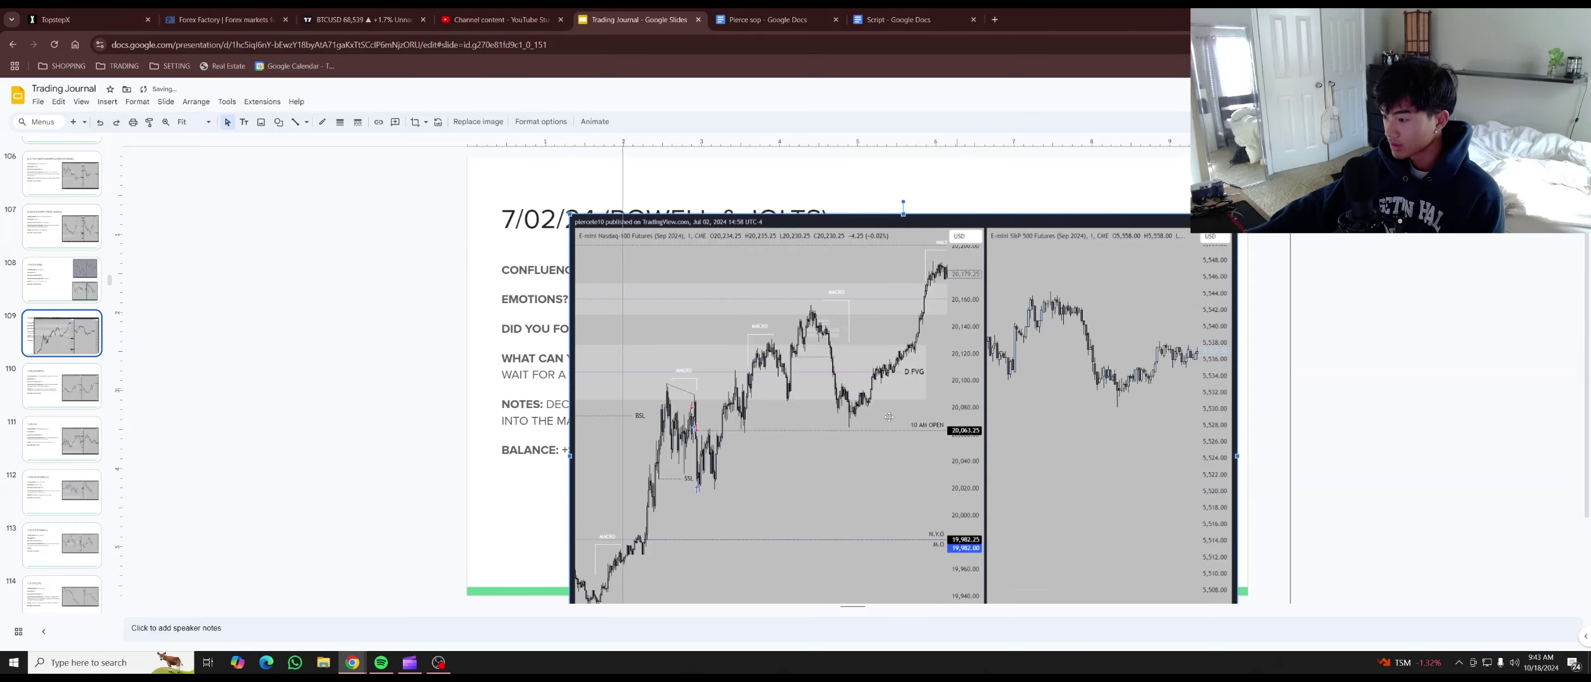
drag(893, 409, 972, 269)
drag(646, 557, 551, 570)
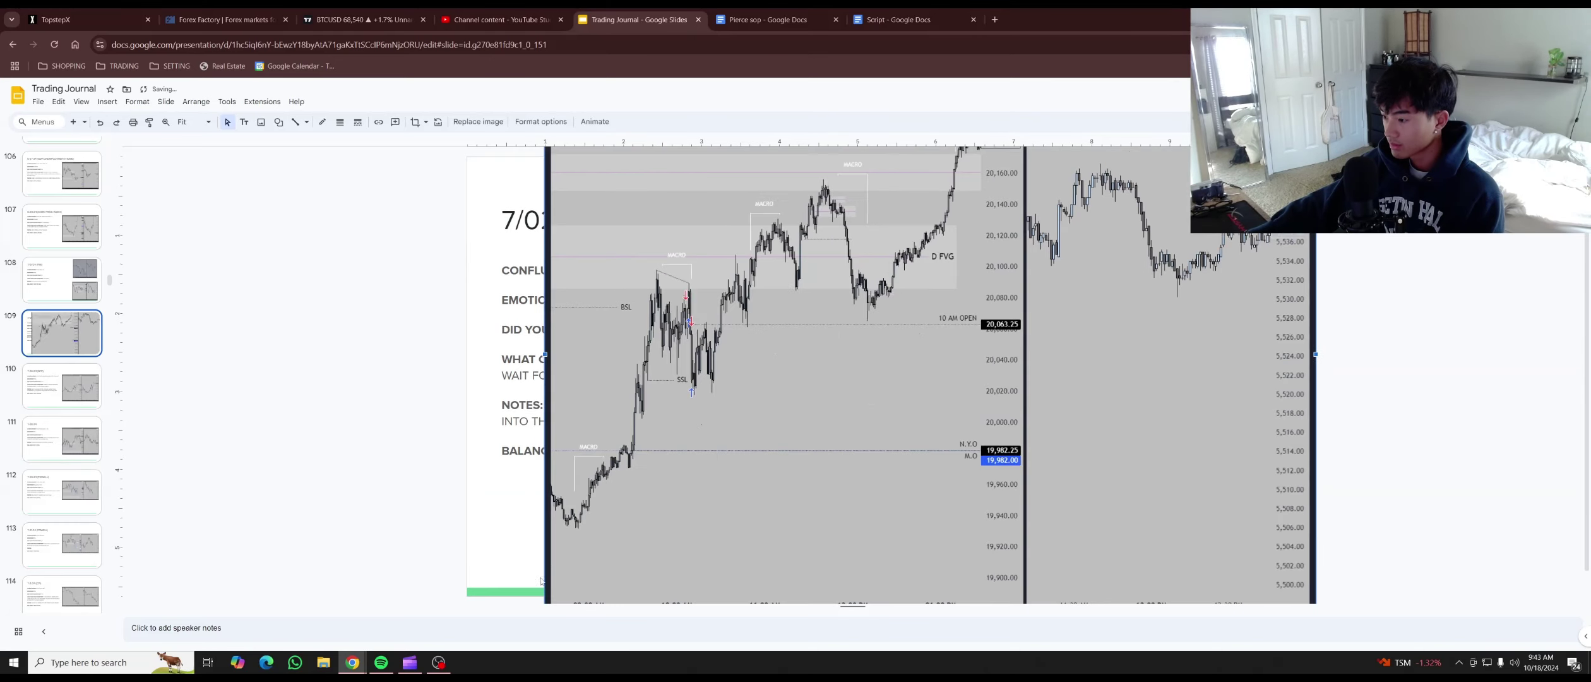
drag(786, 448, 836, 458)
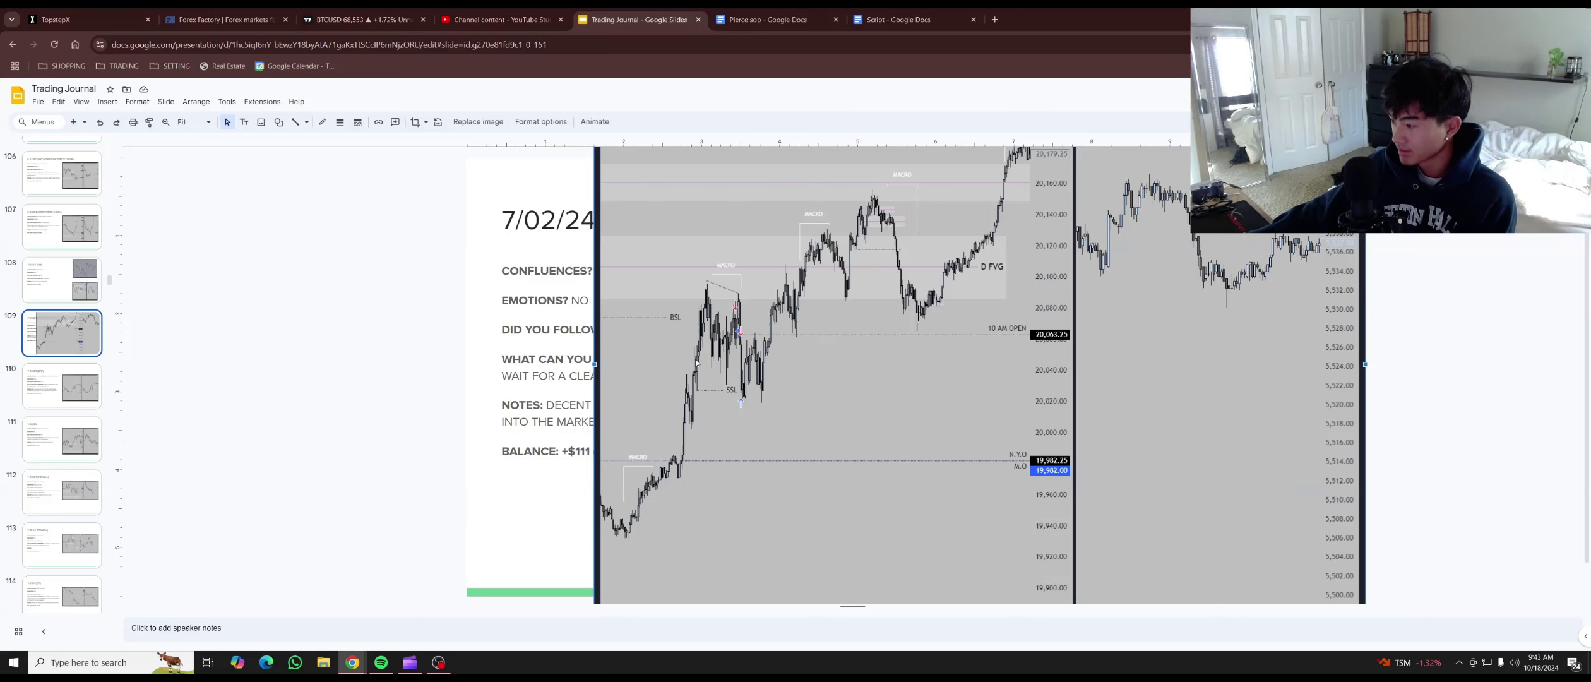
Undo the enlarging and repositioning of the chart screenshot on the 7/02/24 slide
key(ctrl+z)
key(ctrl+z)
key(ctrl+z)
key(ctrl+z)
key(ctrl+z)
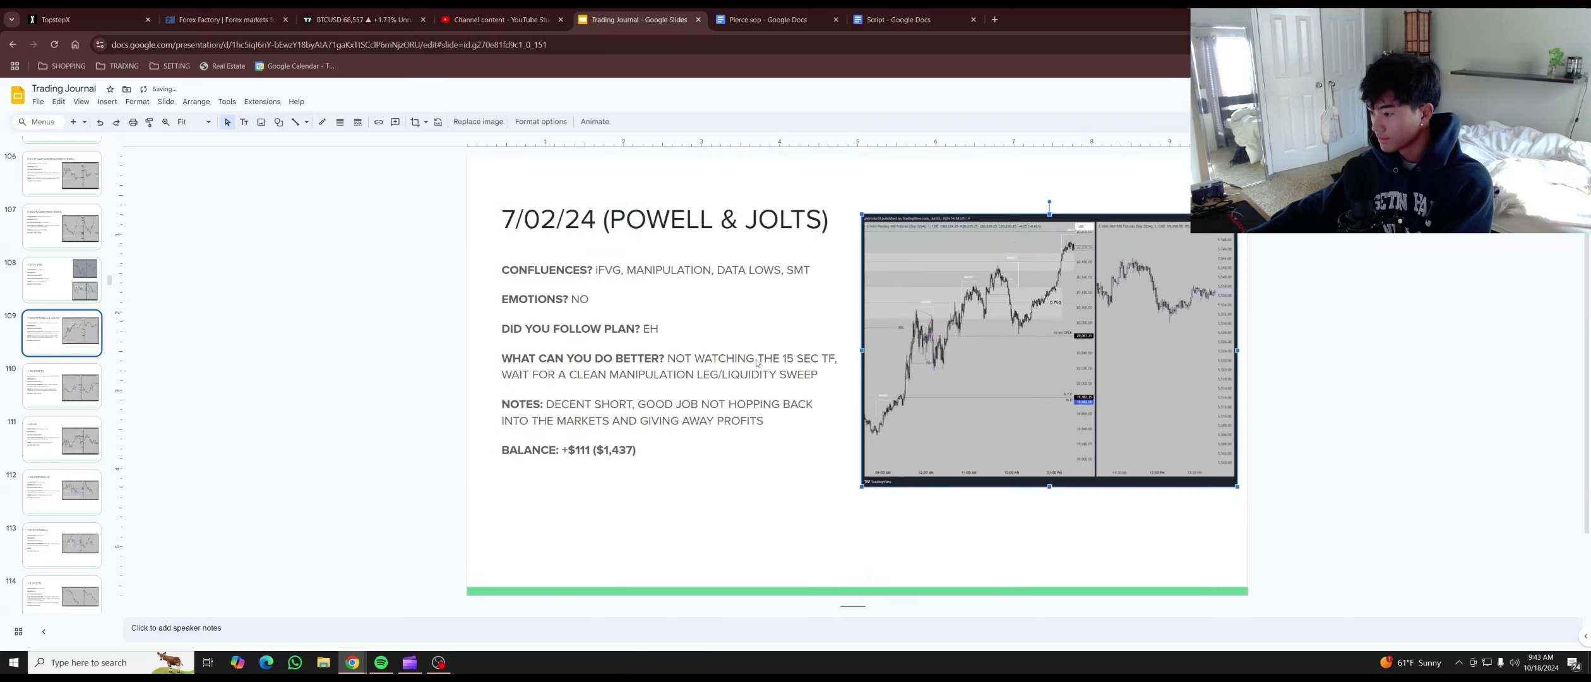
Open the 7-08-24 slide, then enlarge and reposition its chart screenshot to examine the recorded trade
click(79, 424)
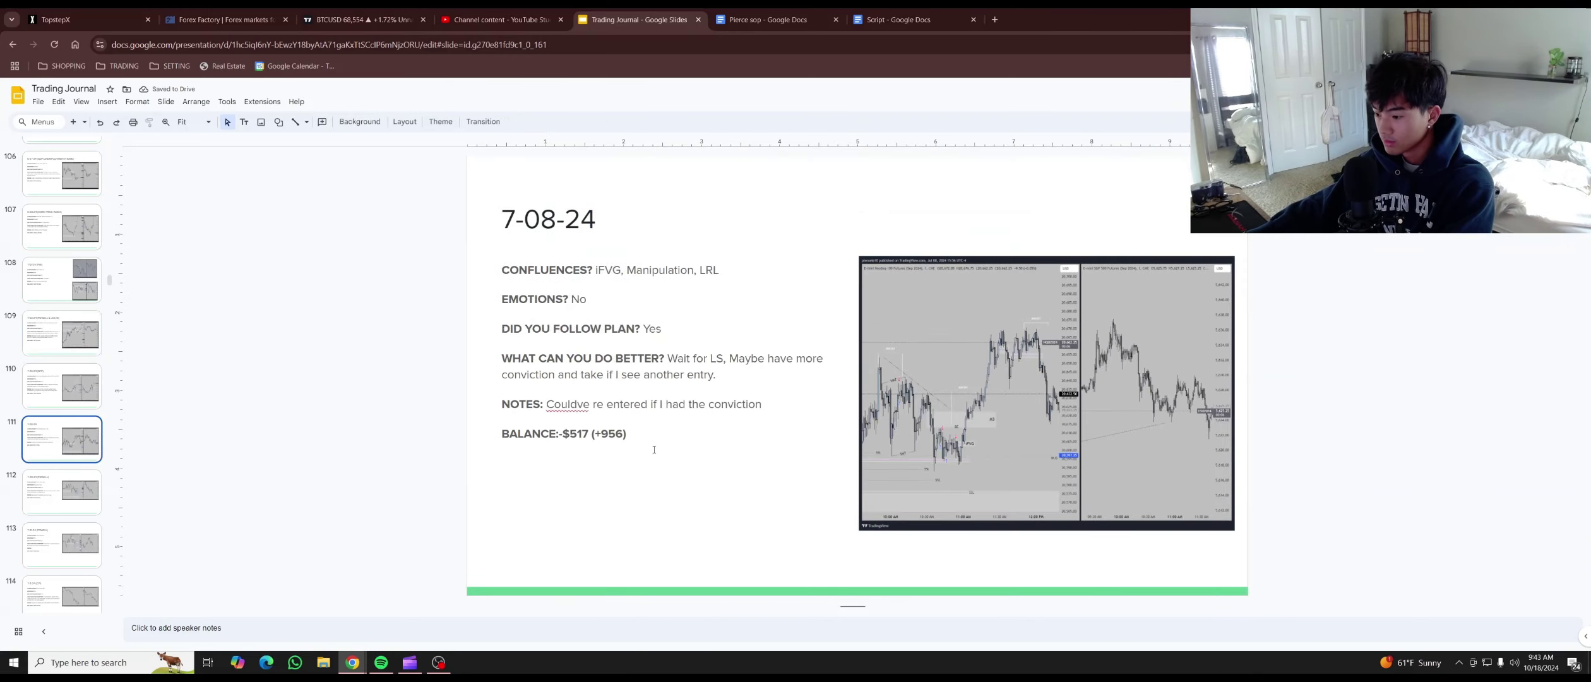
click(936, 425)
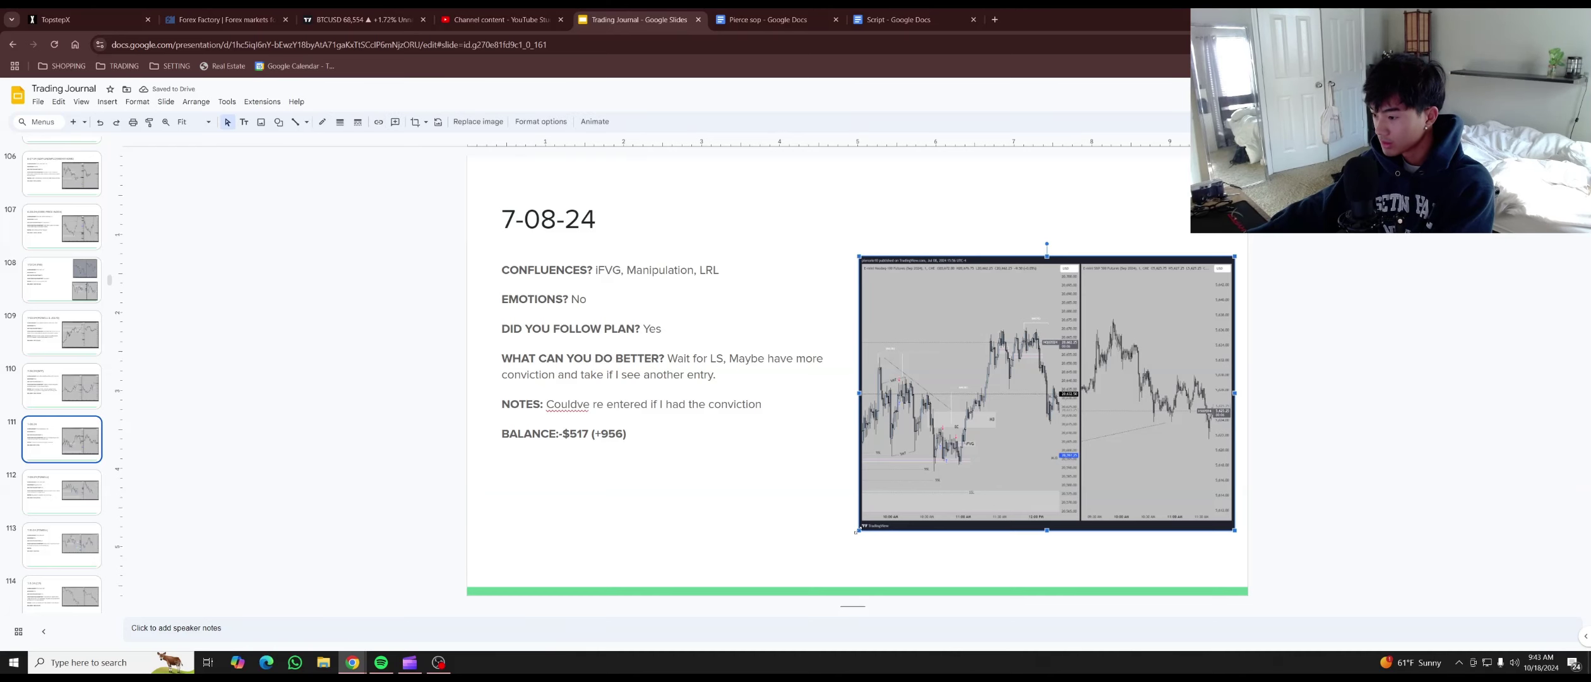
key(ctrl+y)
key(ctrl+y)
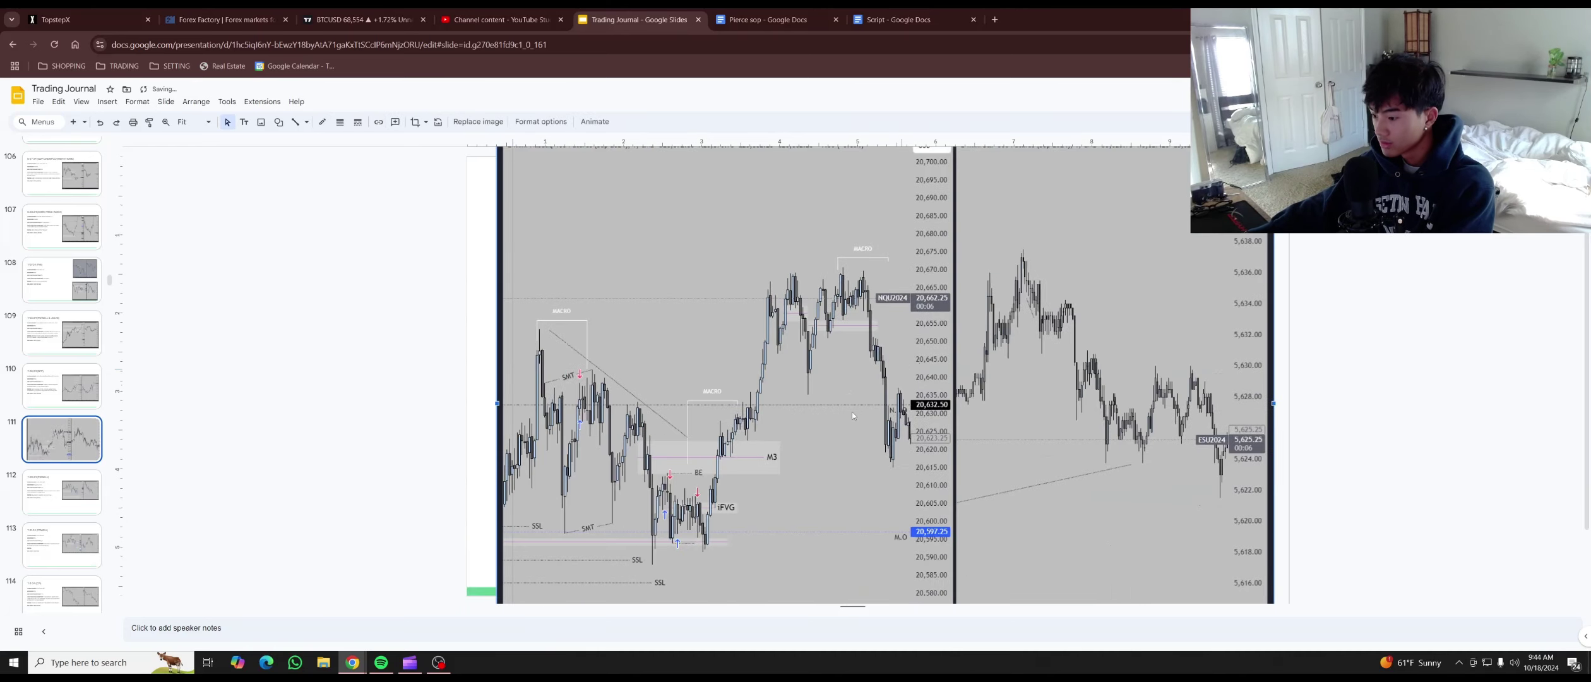
key(ctrl+y)
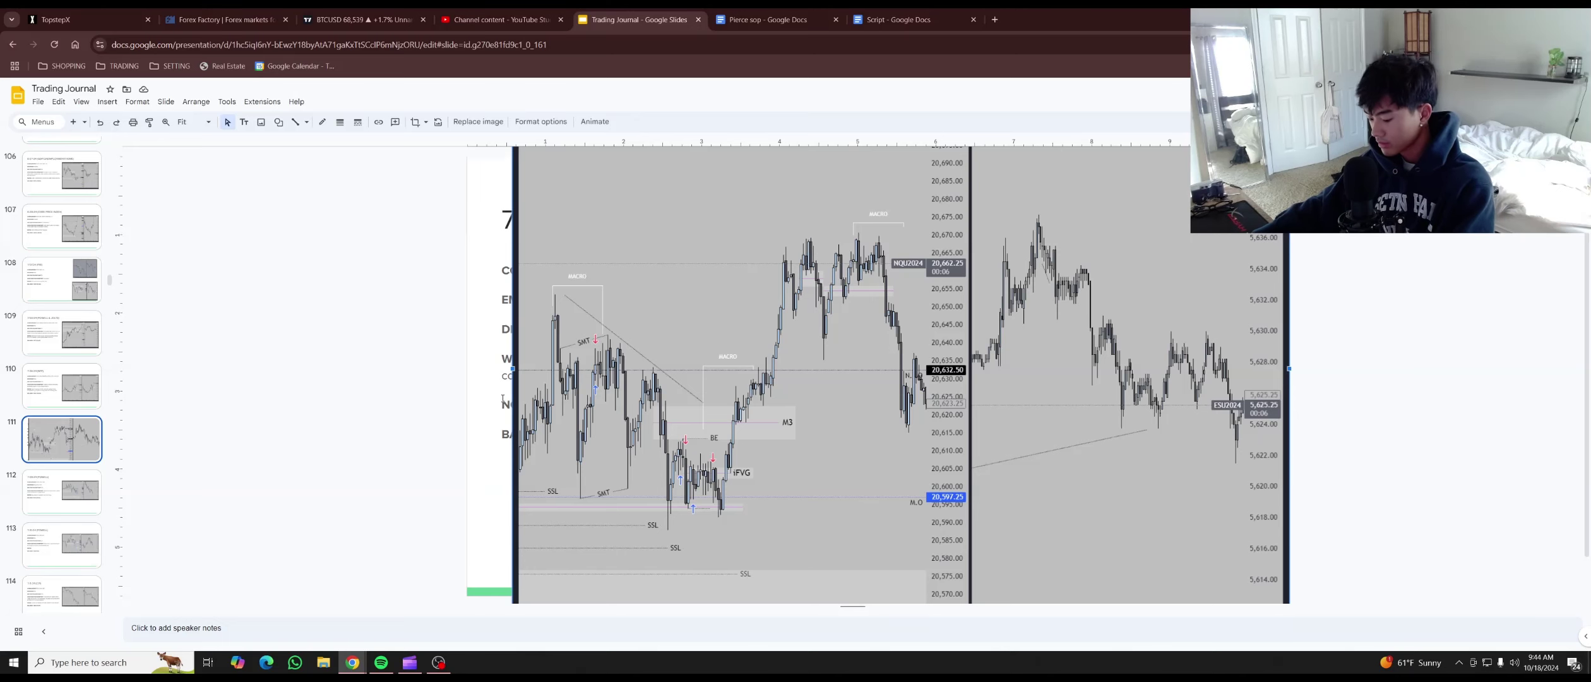
Undo the enlarging and repositioning of the chart screenshot on the 7-08-24 slide
key(ctrl+z)
key(ctrl+z)
key(ctrl+z)
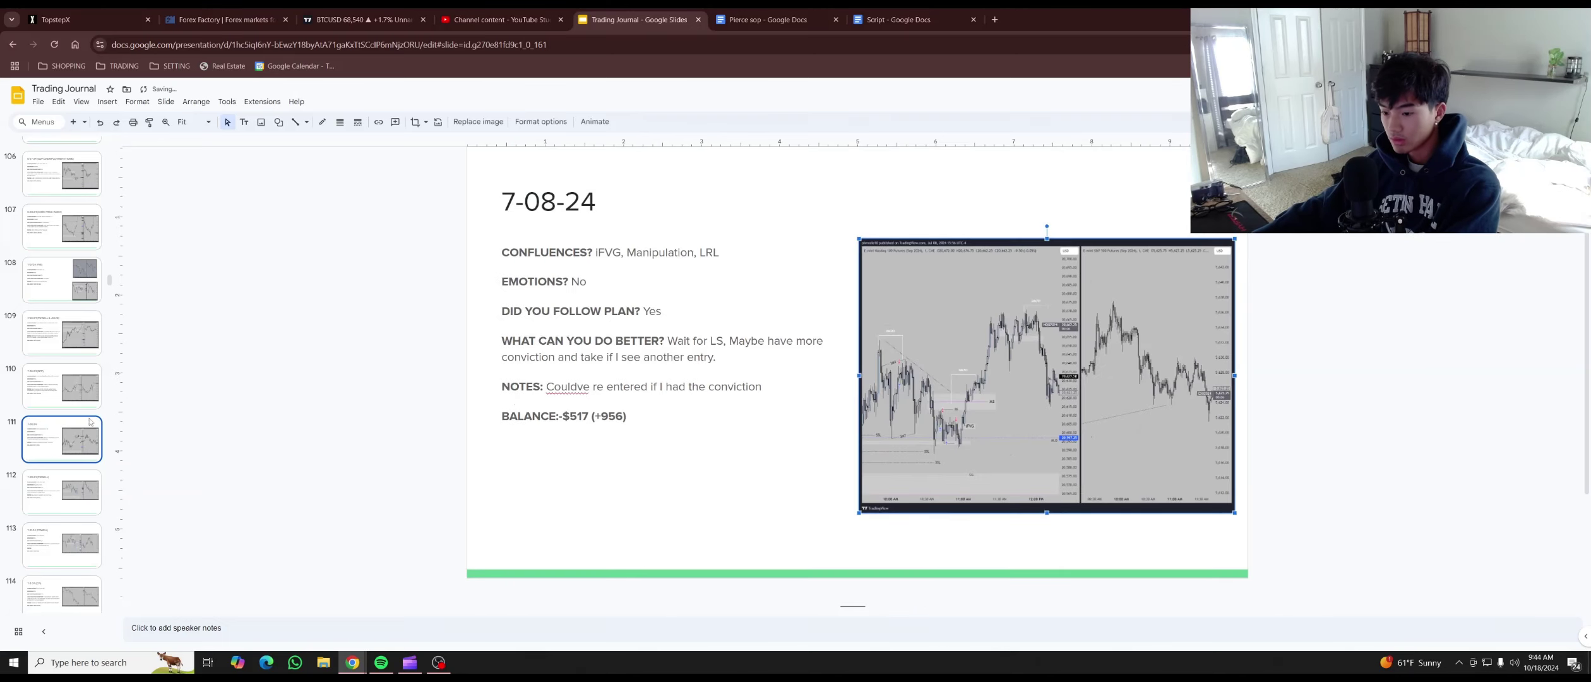
Move on past the 7-18-24 (U.E) entry to the 7-19-24 (NO NEWS) slide and enlarge its chart screenshot
scroll(61, 404, down, 6)
click(62, 404)
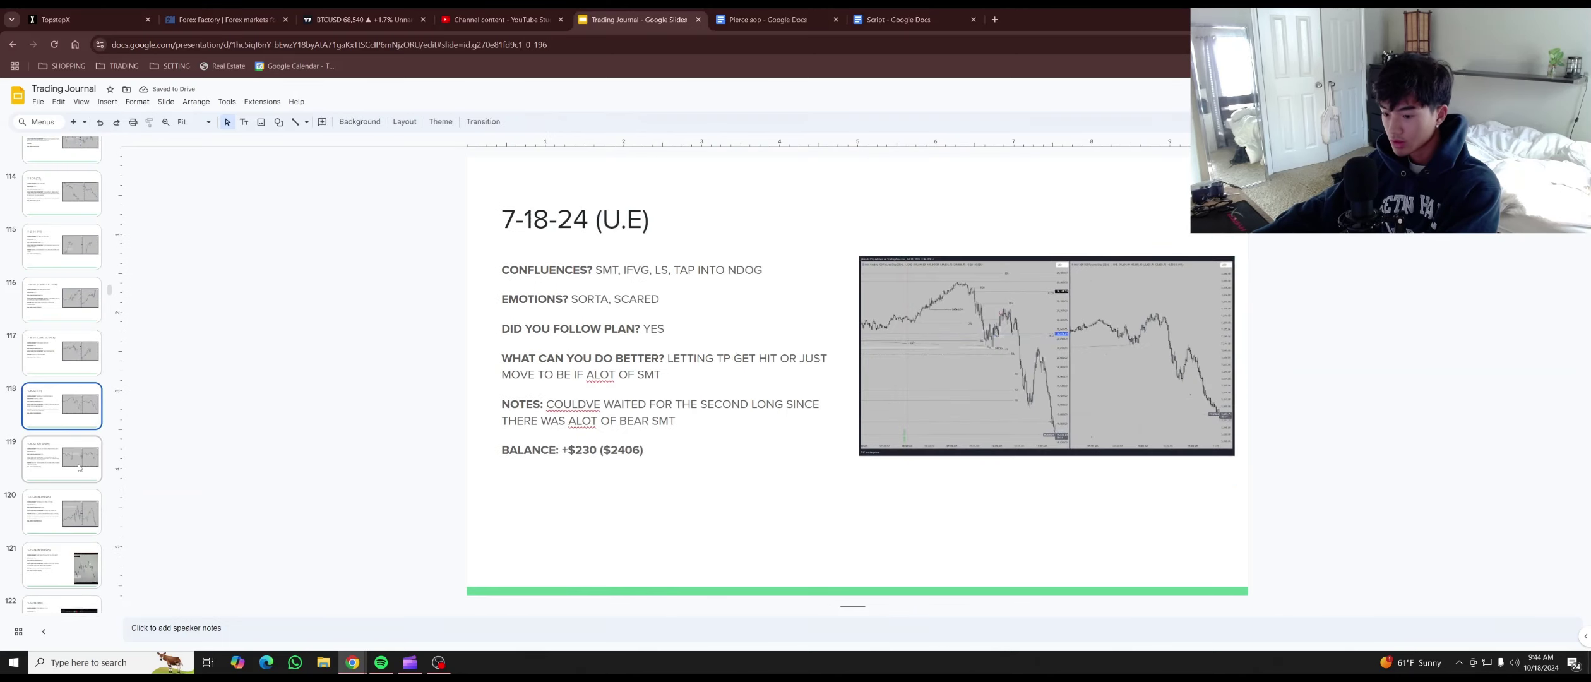
click(59, 467)
click(1004, 374)
drag(857, 455, 503, 597)
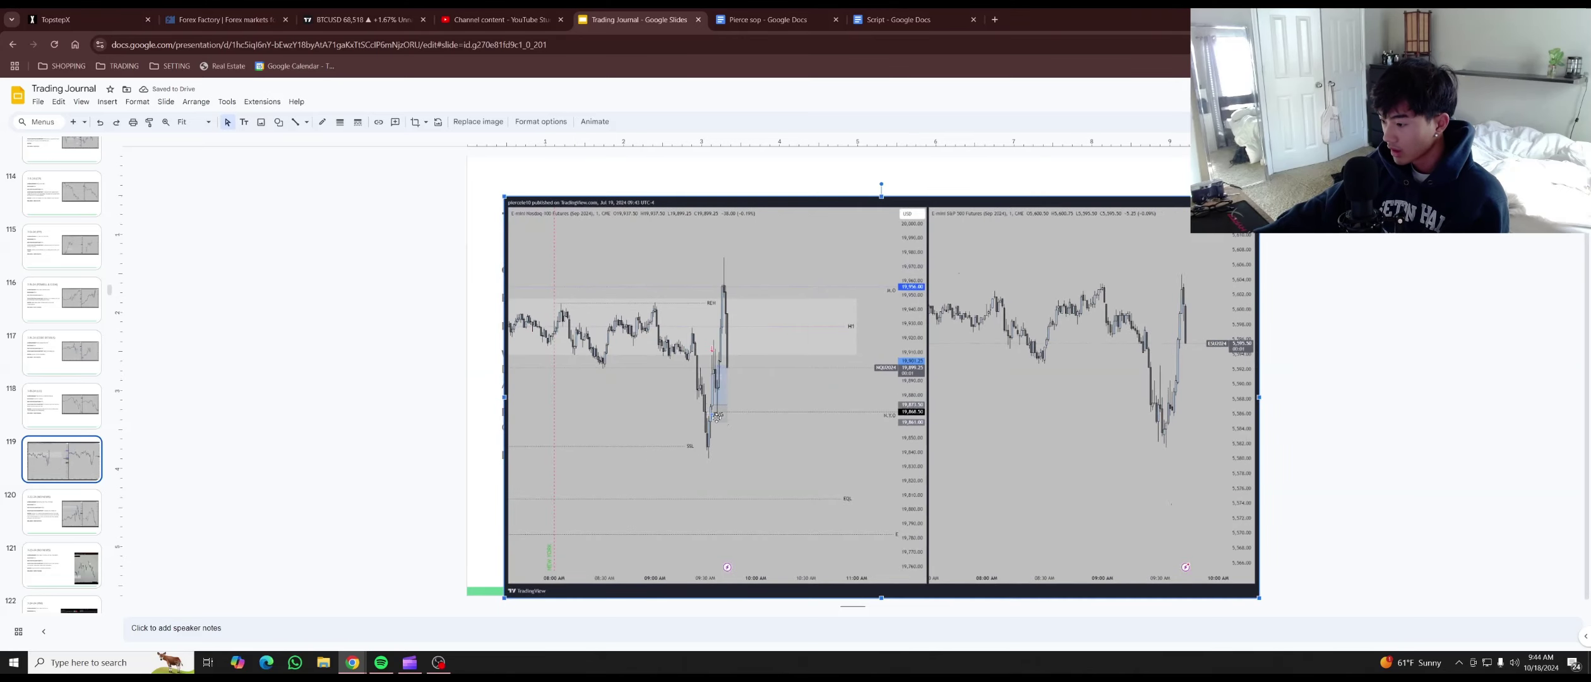
Enlarge the 7-19-24 chart screenshot further and reposition it to examine the recorded entry closely
scroll(710, 409, up, 1)
scroll(709, 409, down, 1)
drag(710, 409, 777, 307)
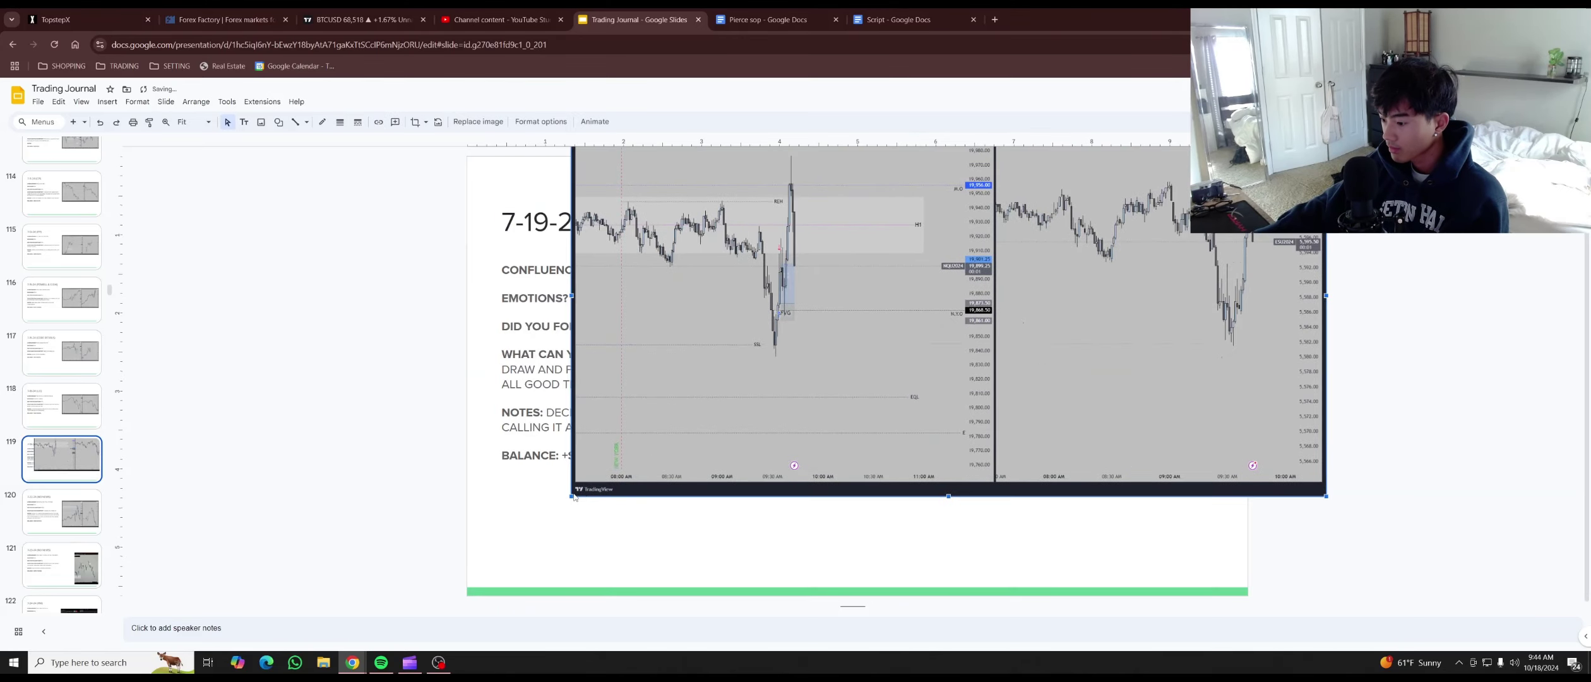
drag(572, 496, 451, 560)
drag(680, 358, 750, 464)
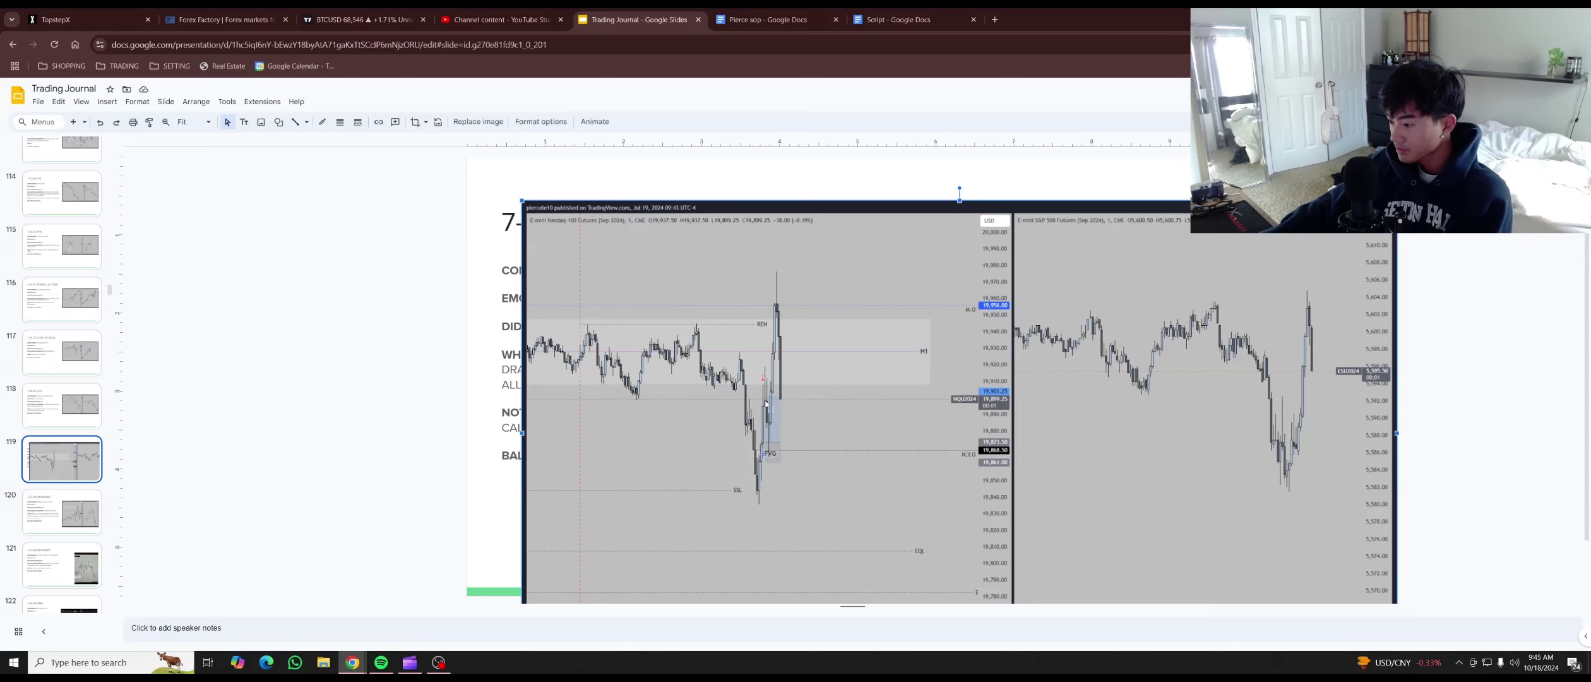
Undo all resizing and moving of the chart screenshot on the 7-19-24 (NO NEWS) slide
key(ctrl+z)
key(ctrl+z)
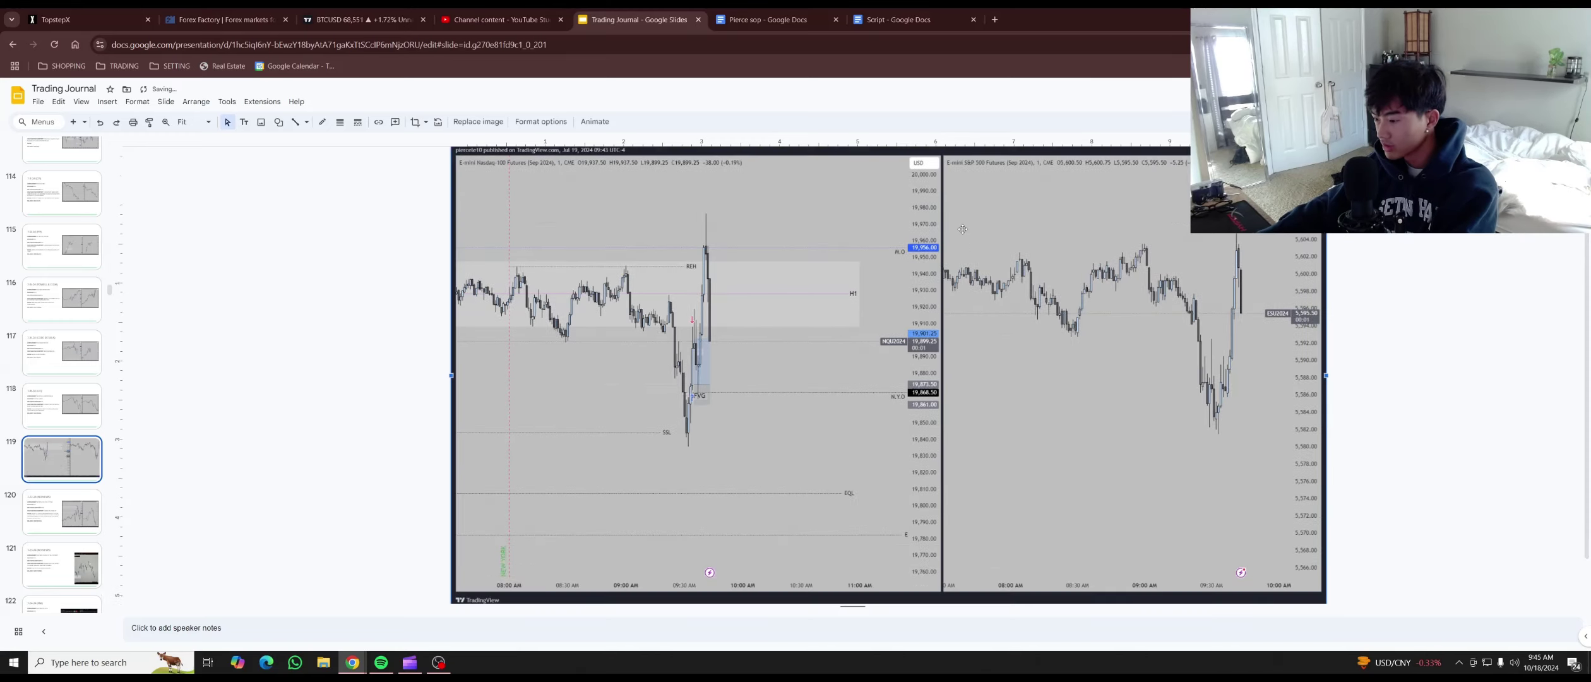
key(ctrl+z)
key(ctrl+z)
key(ctrl+z)
key(ctrl+z)
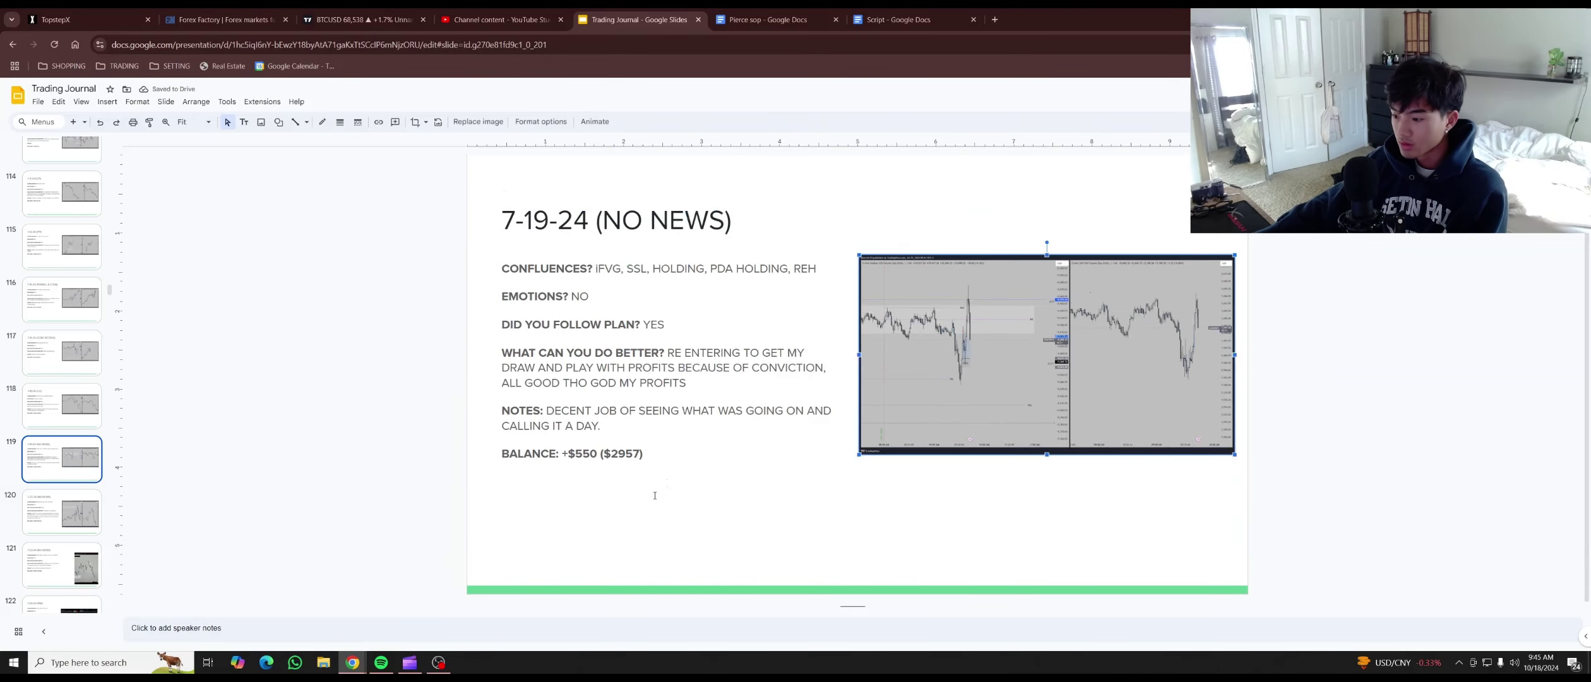
Read the journal entries from 7-22-24 (NO NEWS) through 7-26-24 (CORE PRICE INDEX) one after another
click(61, 511)
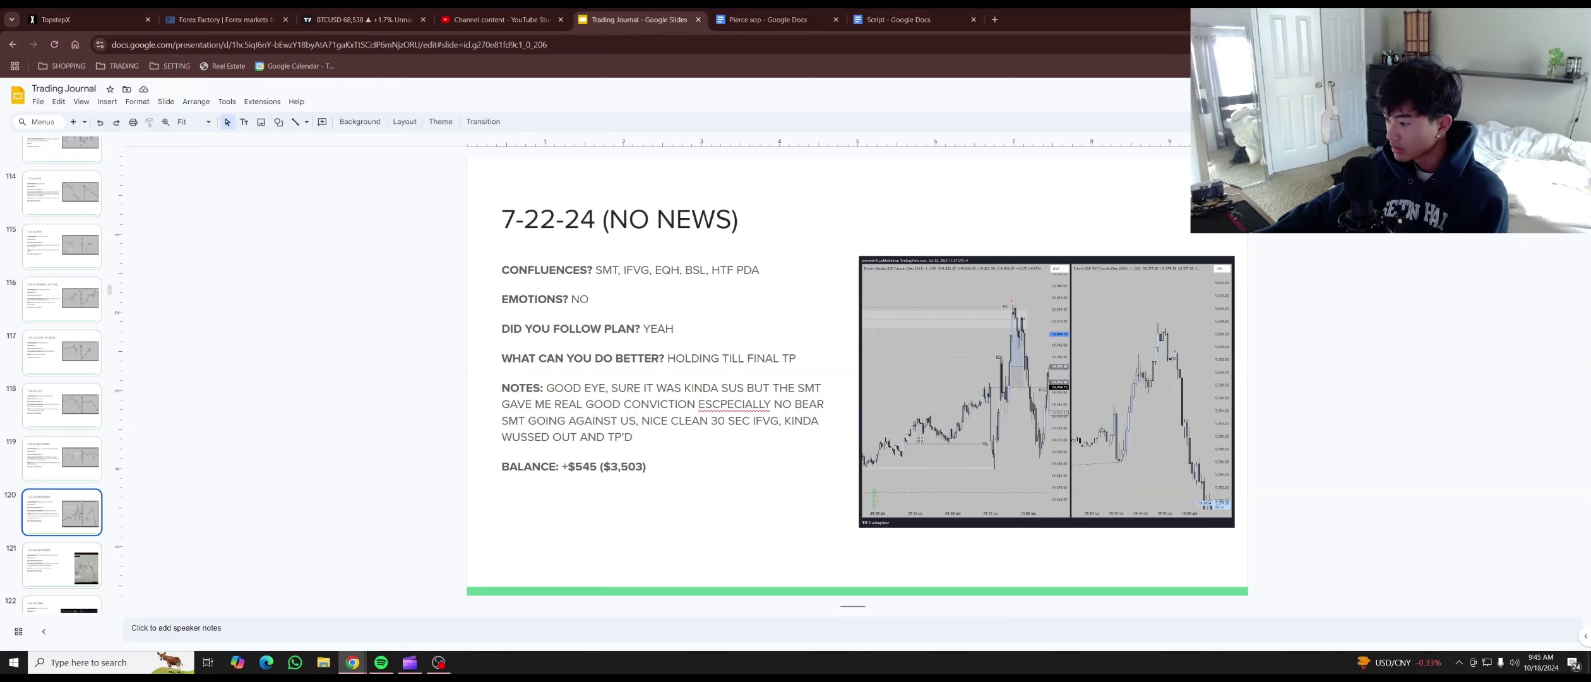
click(67, 563)
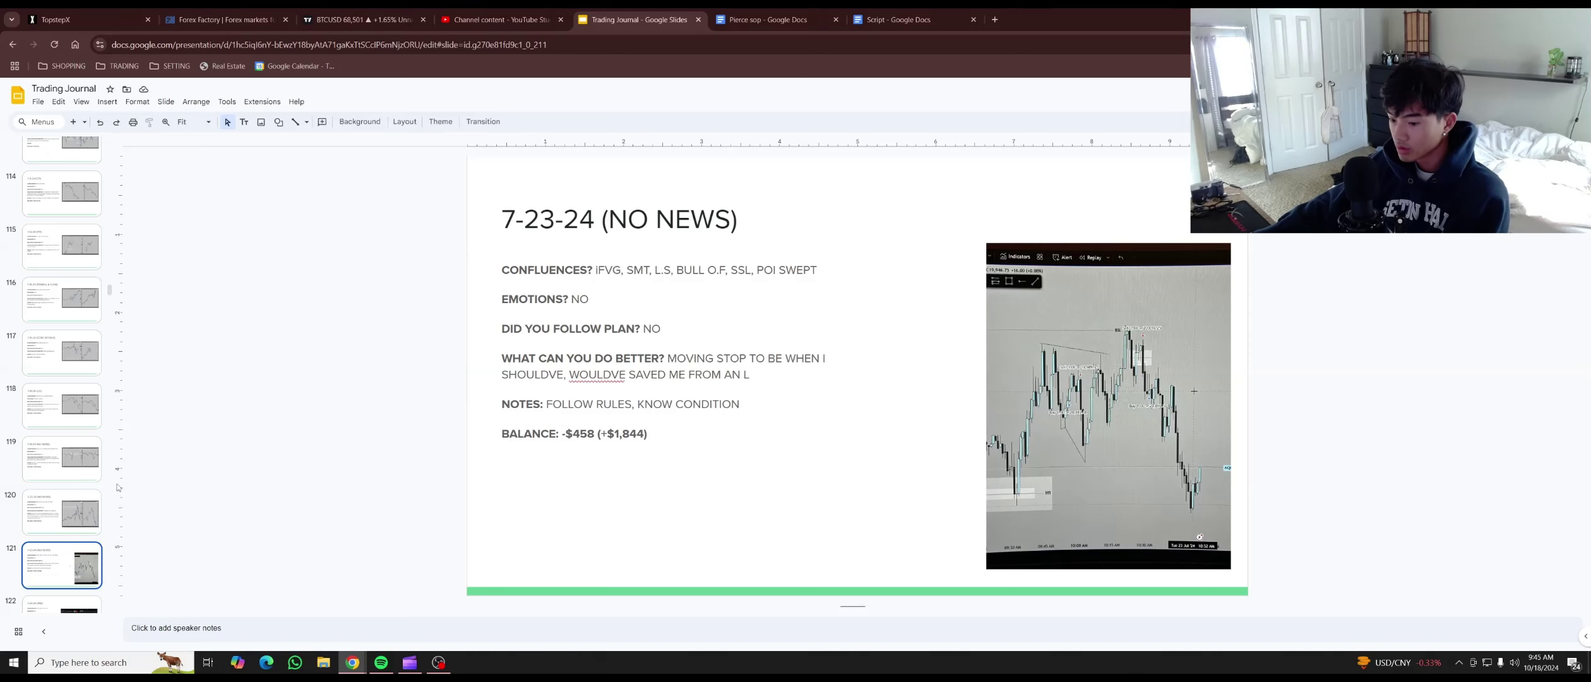
click(61, 603)
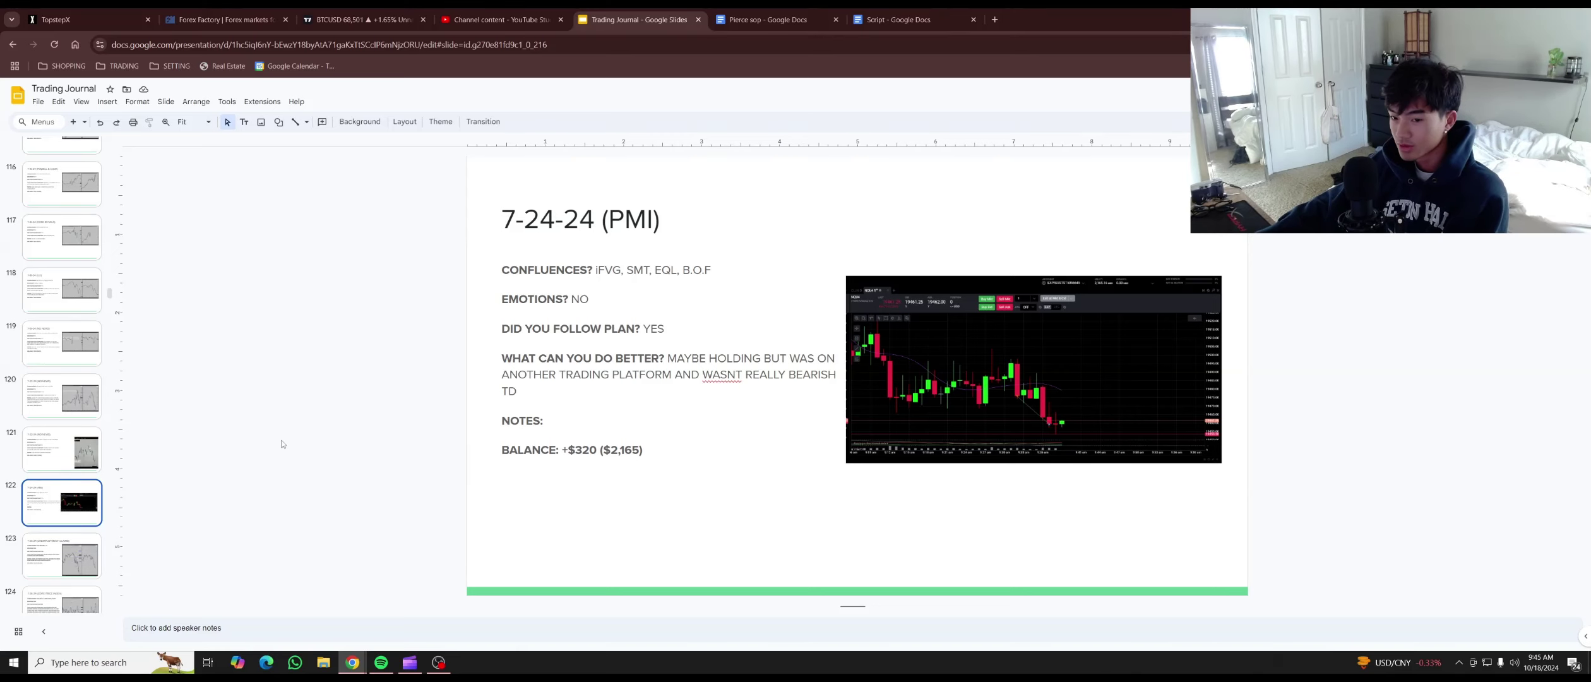
click(73, 562)
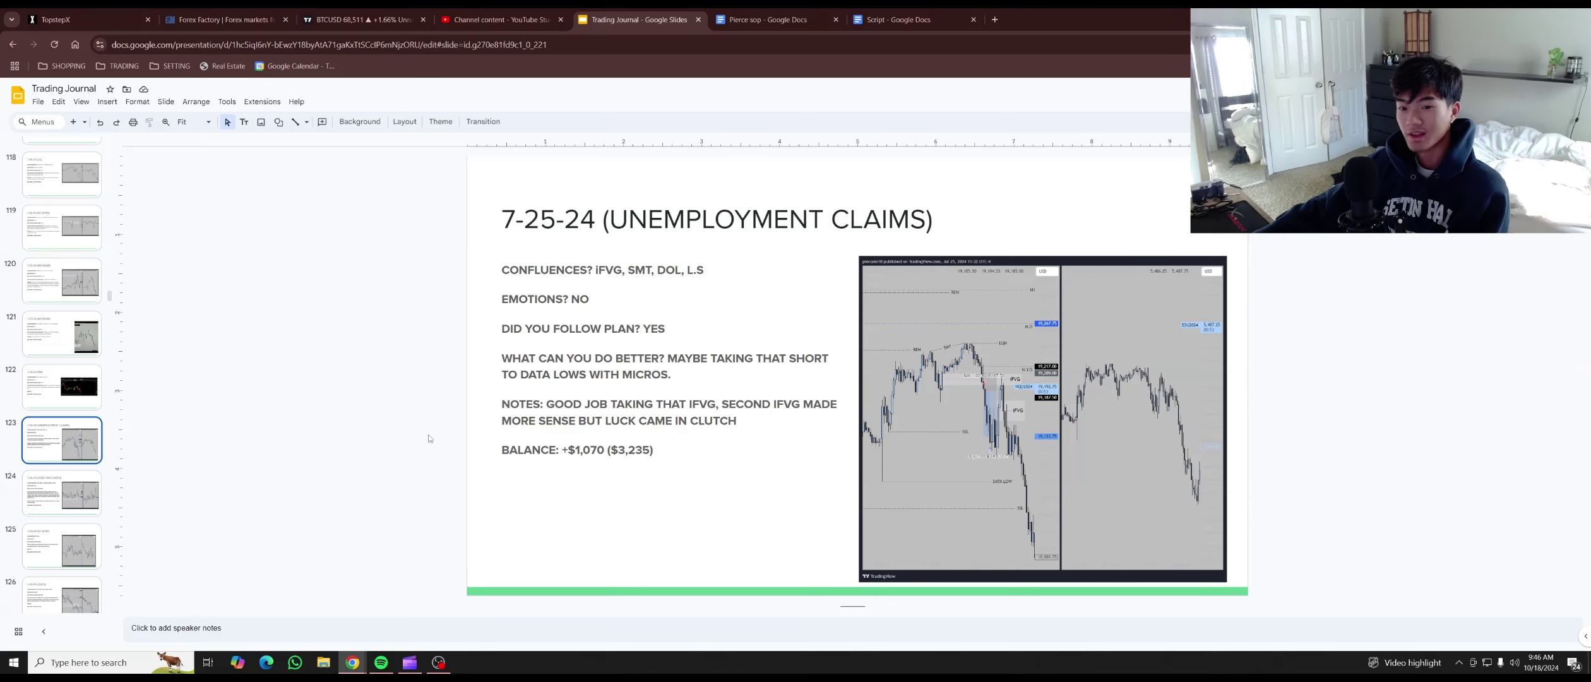
click(87, 496)
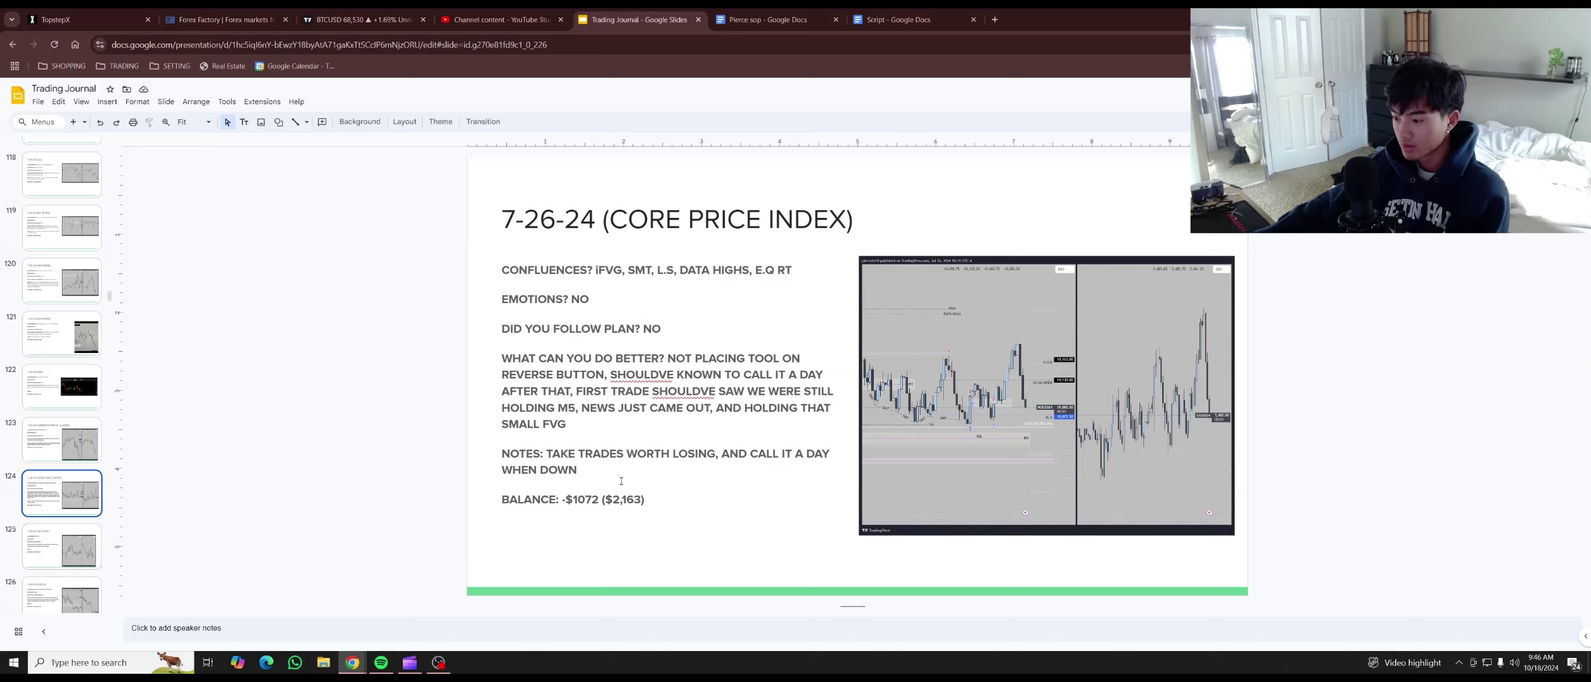
Review the notes on the 7-26-24 slide and the balance of the following entry, and open the 7-30-24 (JOLTS) slide
drag(550, 457, 587, 472)
click(373, 464)
scroll(372, 464, down, 1)
drag(640, 433, 561, 434)
click(600, 433)
scroll(97, 553, down, 3)
click(78, 435)
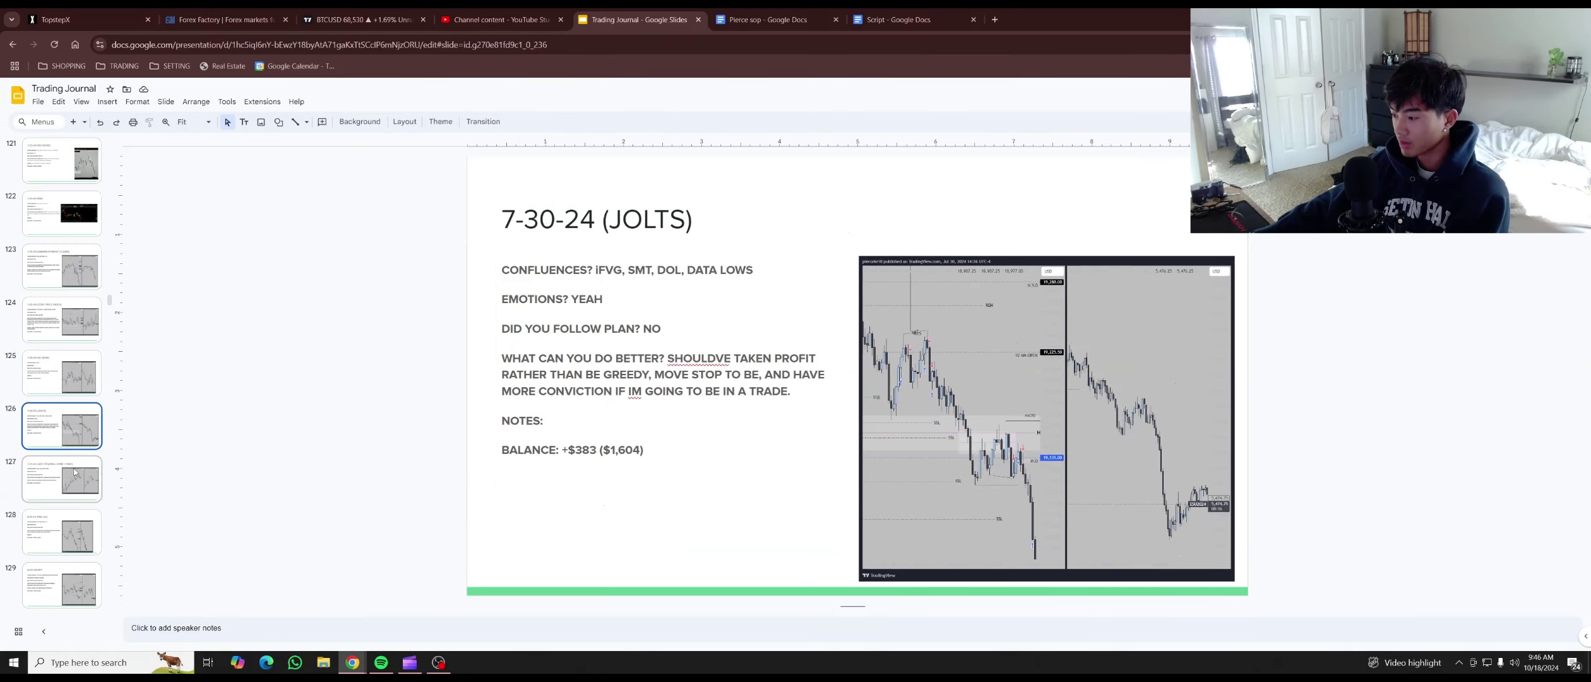
Read the 7-31-24 (ADP, PENDING HOME, FOMC) and 8-01-24 (PMI, U.E) entries and skim the remaining slides
click(75, 472)
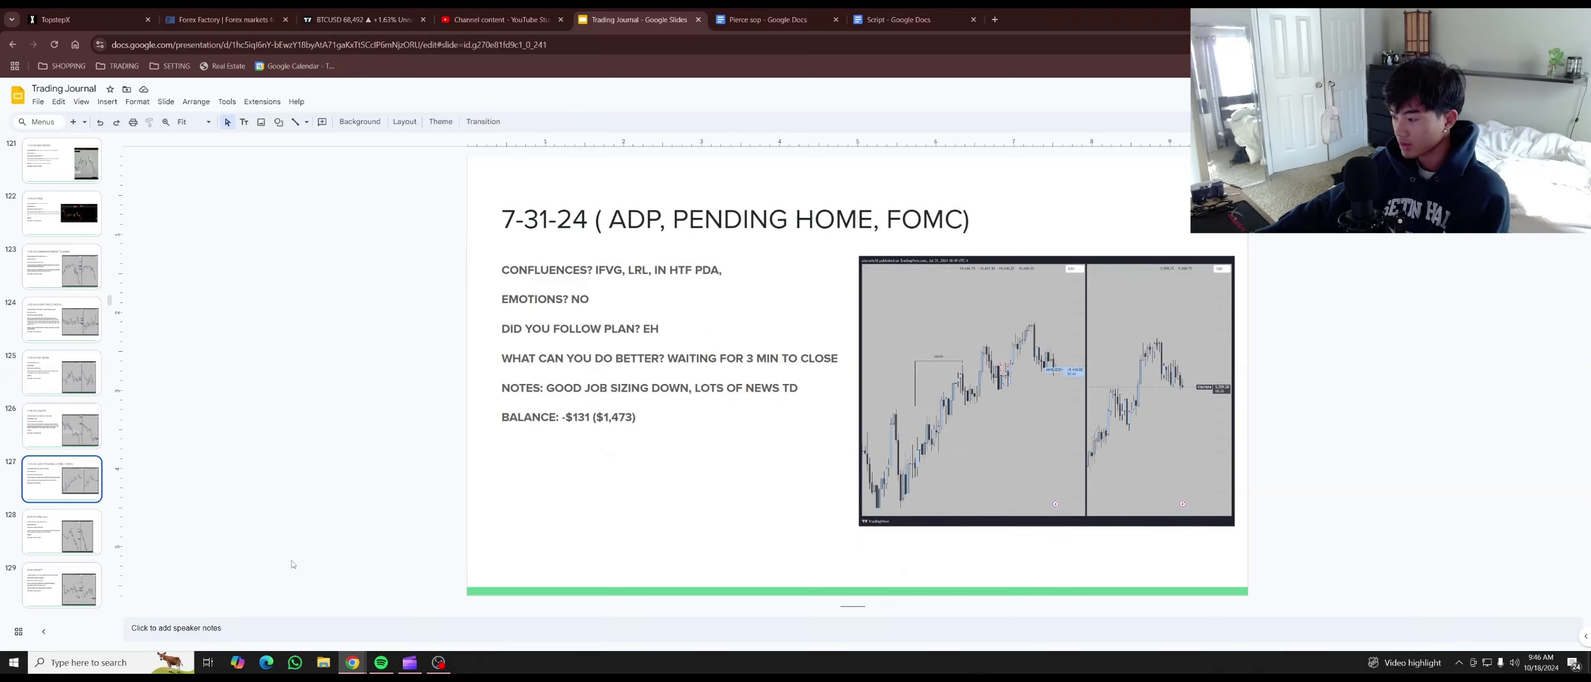
click(73, 532)
scroll(71, 512, down, 12)
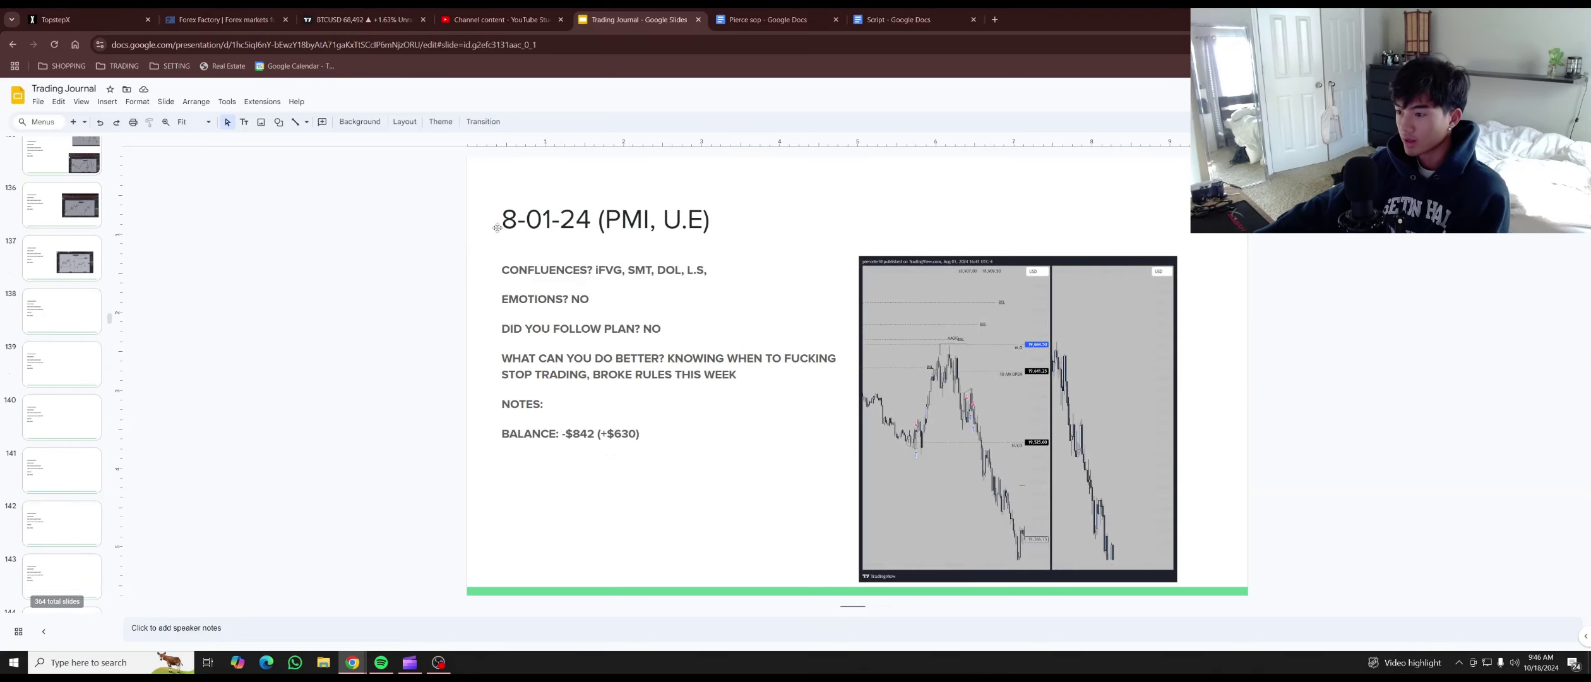
Go back to the 7-31-24 slide and switch from the journal to the TopstepX trading charts
key(Up)
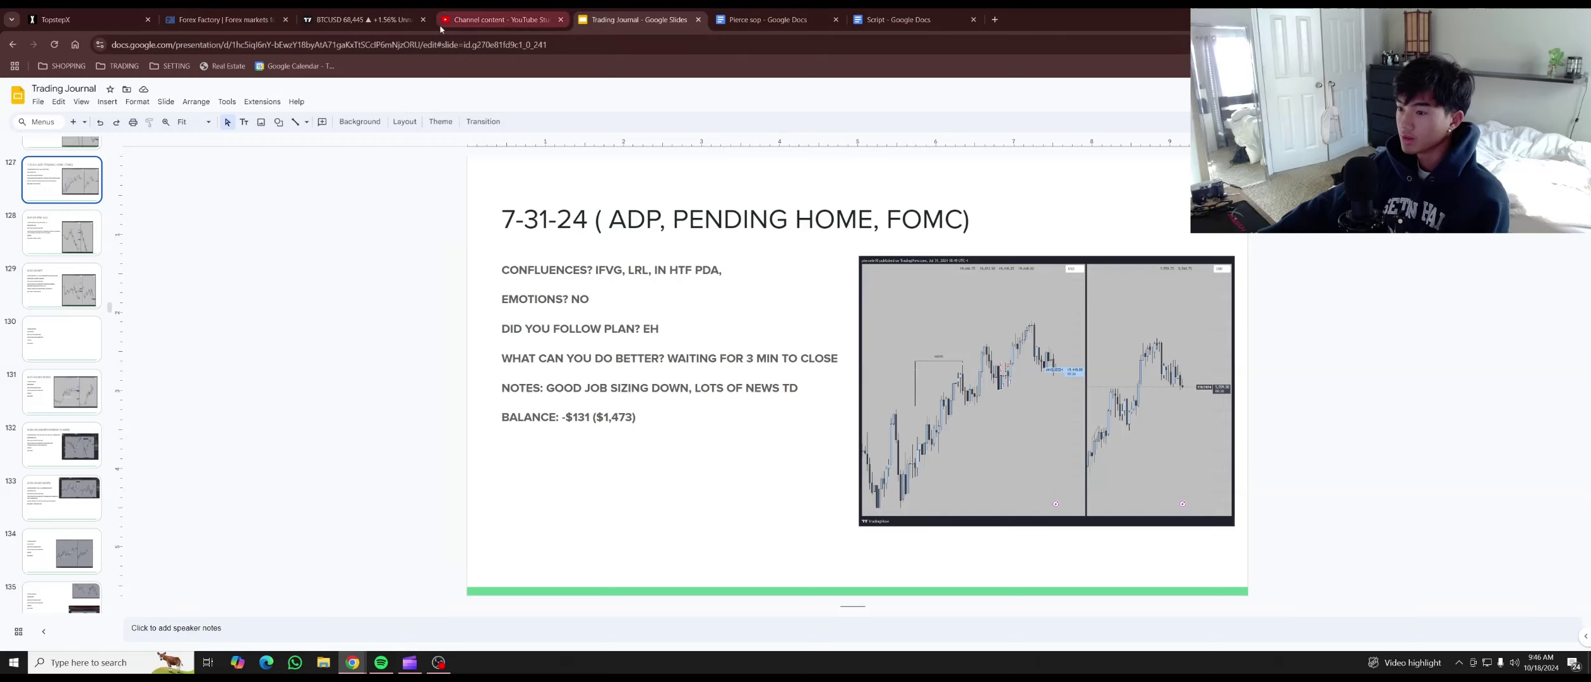
click(382, 22)
click(57, 20)
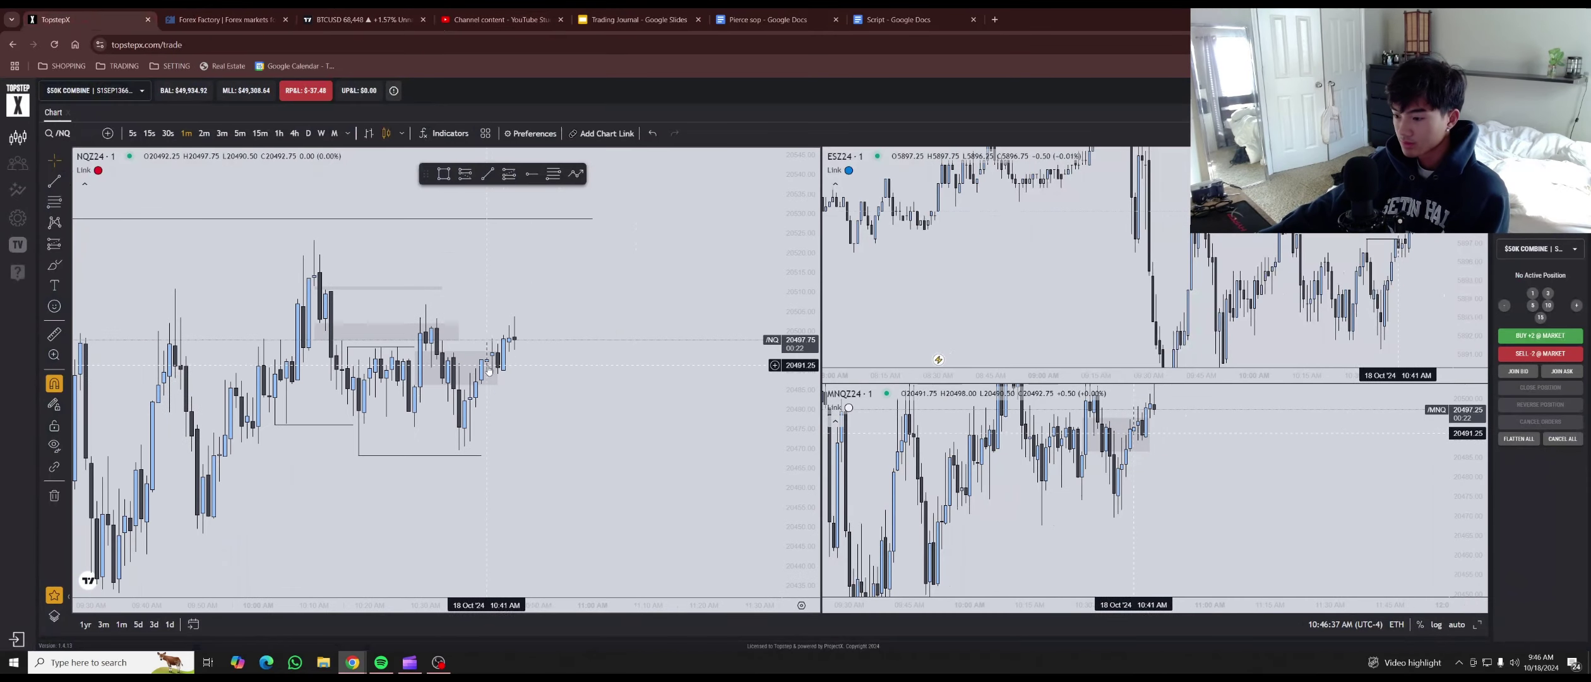